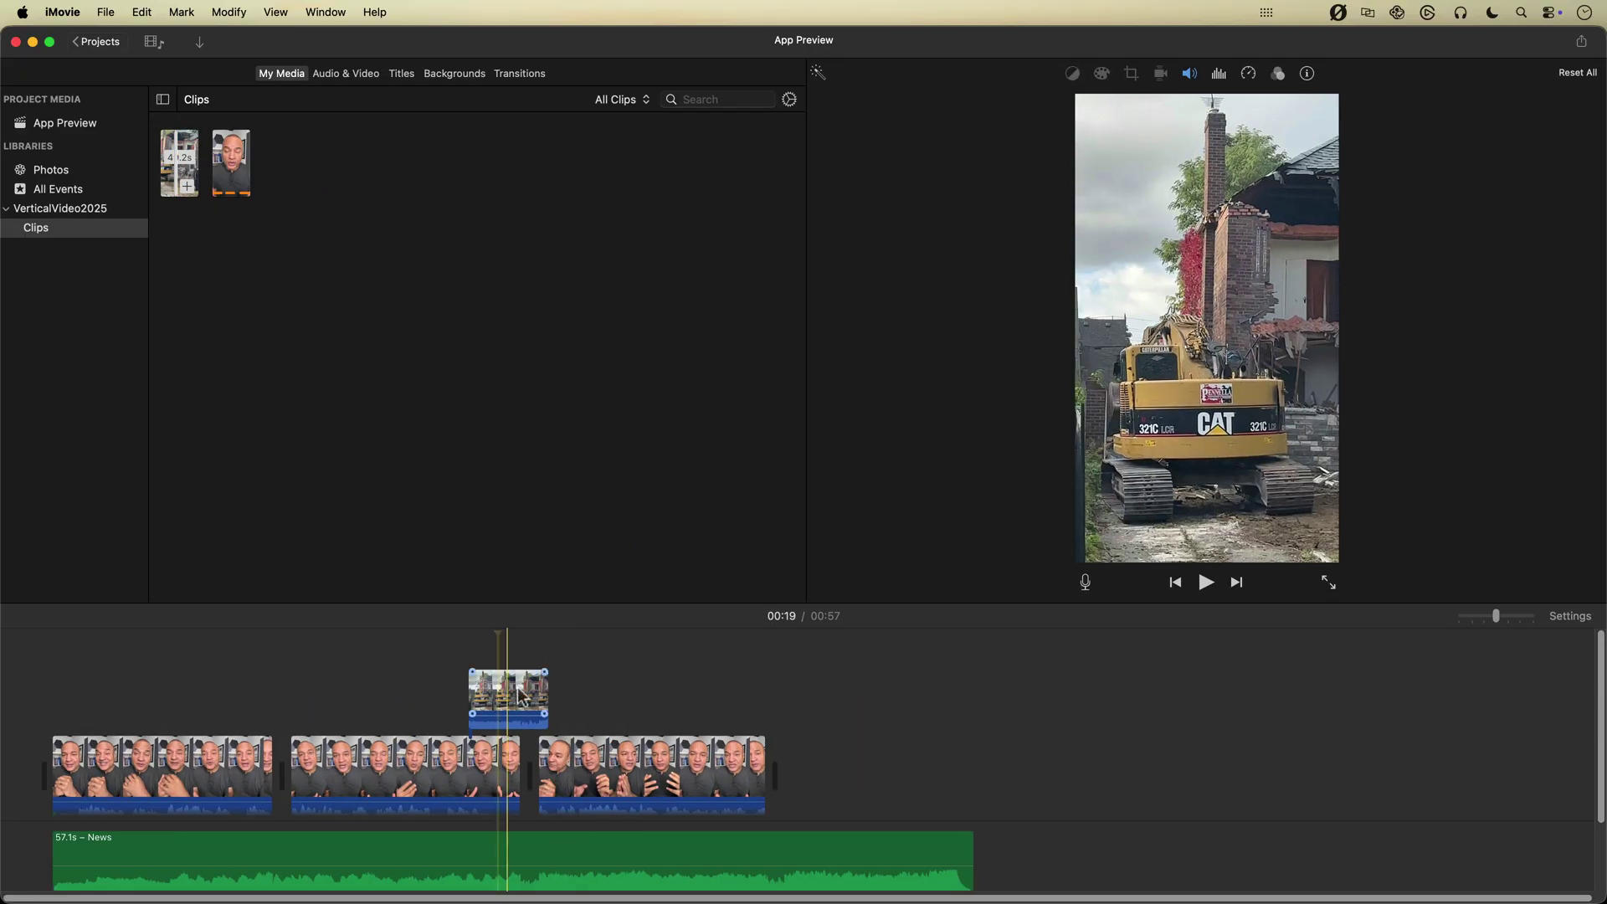
- Nudge the excavator cutaway along the timeline and start a new App Preview project
left_click_drag(520, 697, 510, 697)
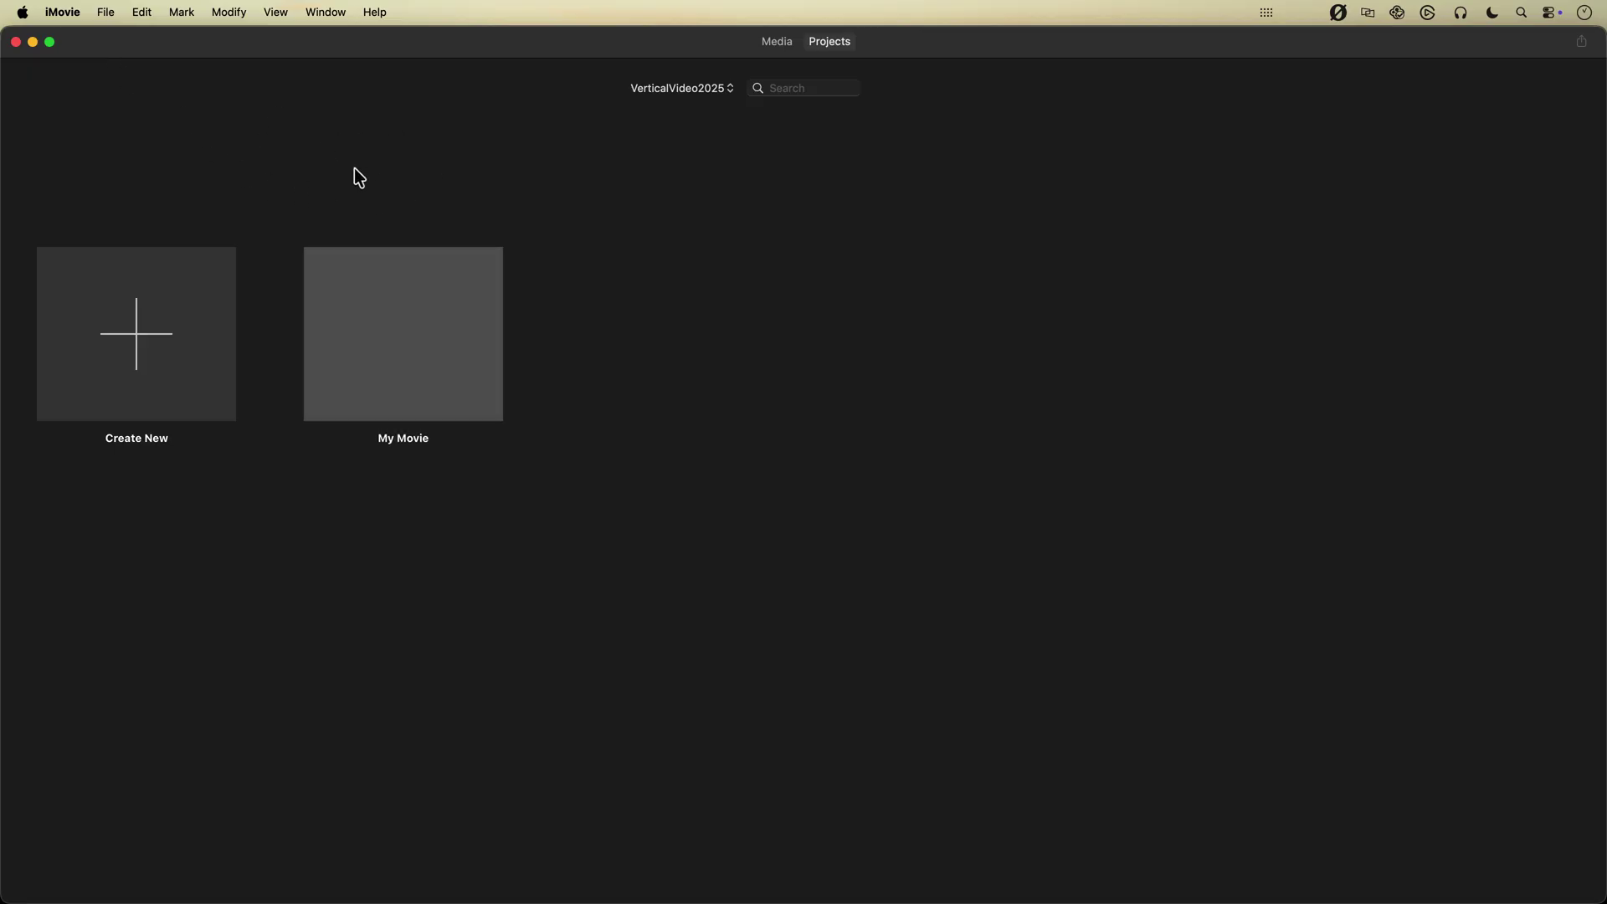
left_click(105, 12)
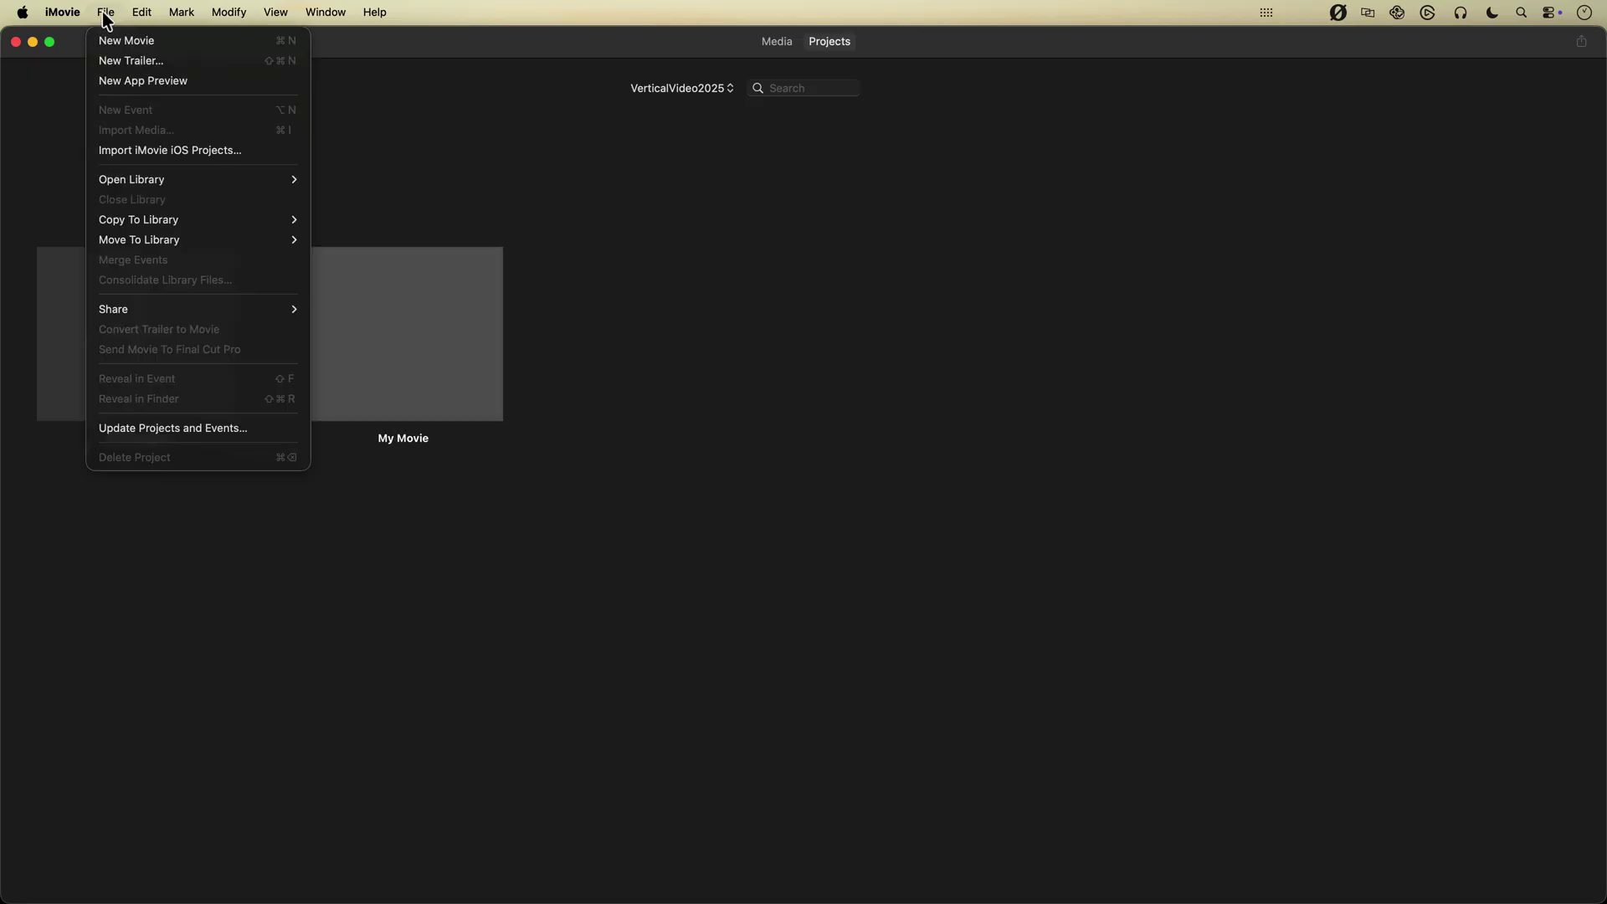
left_click(150, 79)
- Add the vertical 1080p 30 clip and PodcastSampleClip.mp4 to the timeline and bring up the share options
left_click_drag(314, 170, 117, 611)
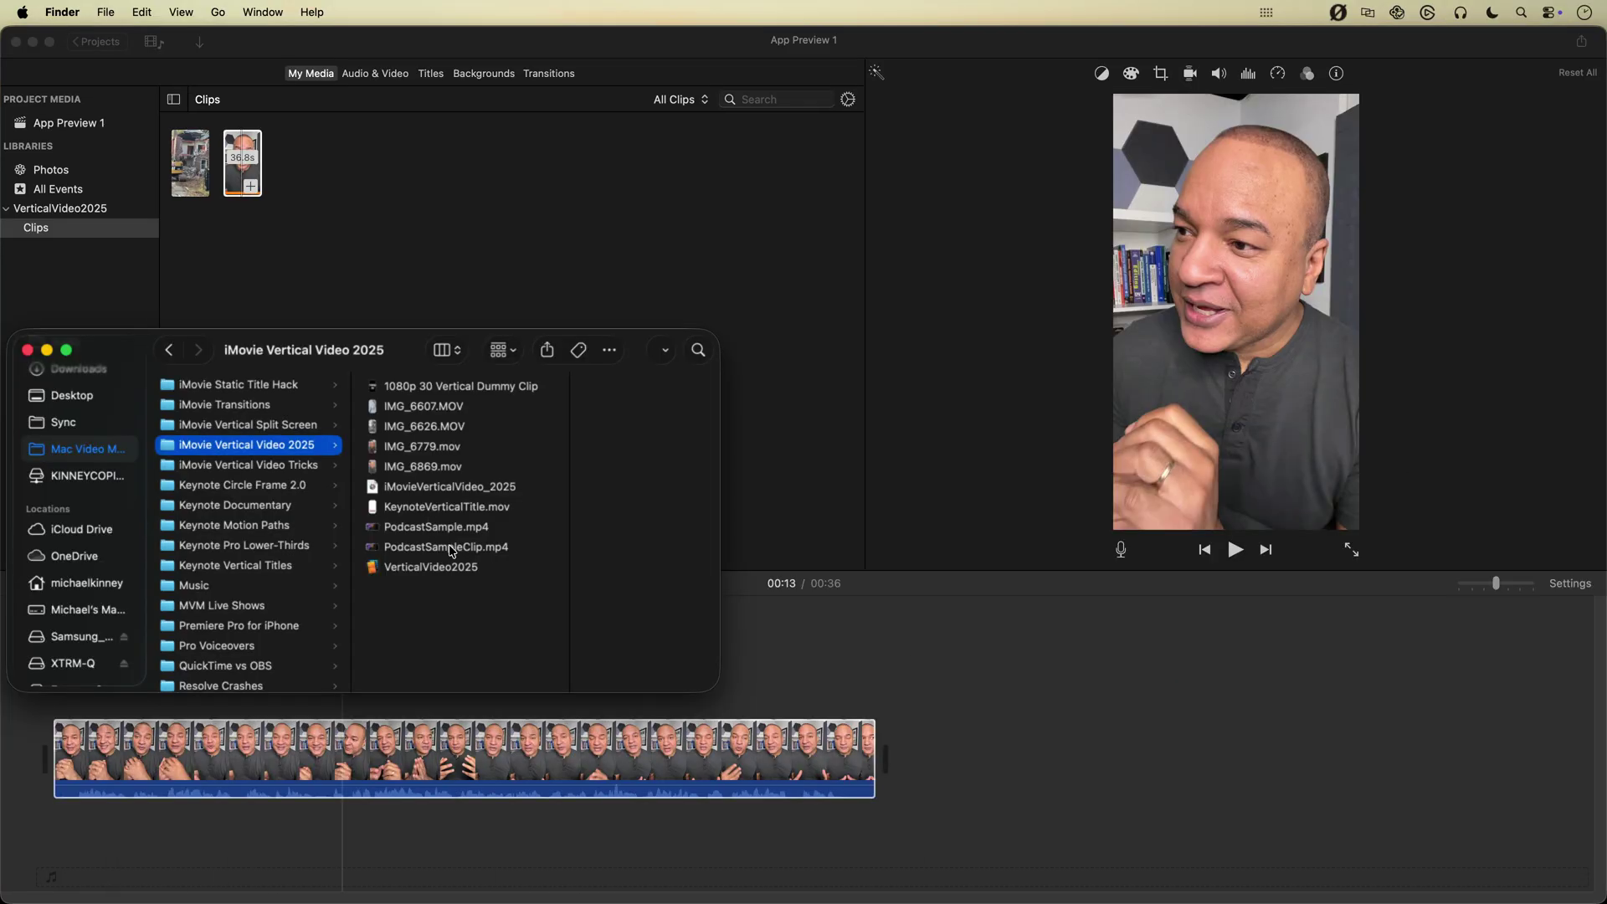
left_click_drag(452, 551, 372, 191)
left_click_drag(884, 596, 925, 705)
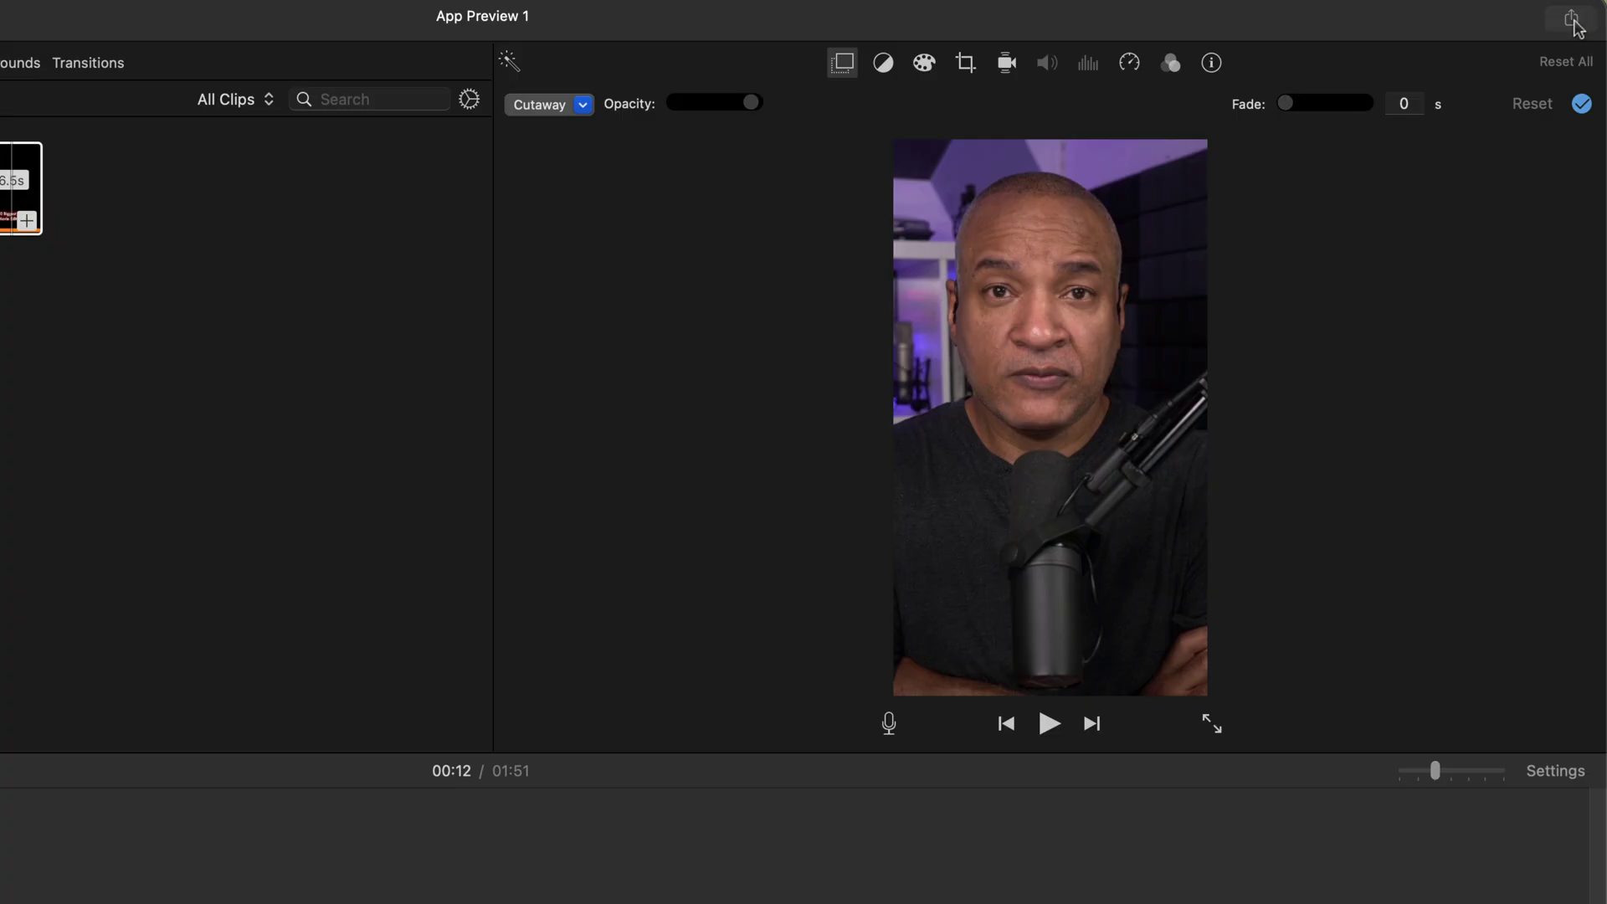
left_click(1572, 20)
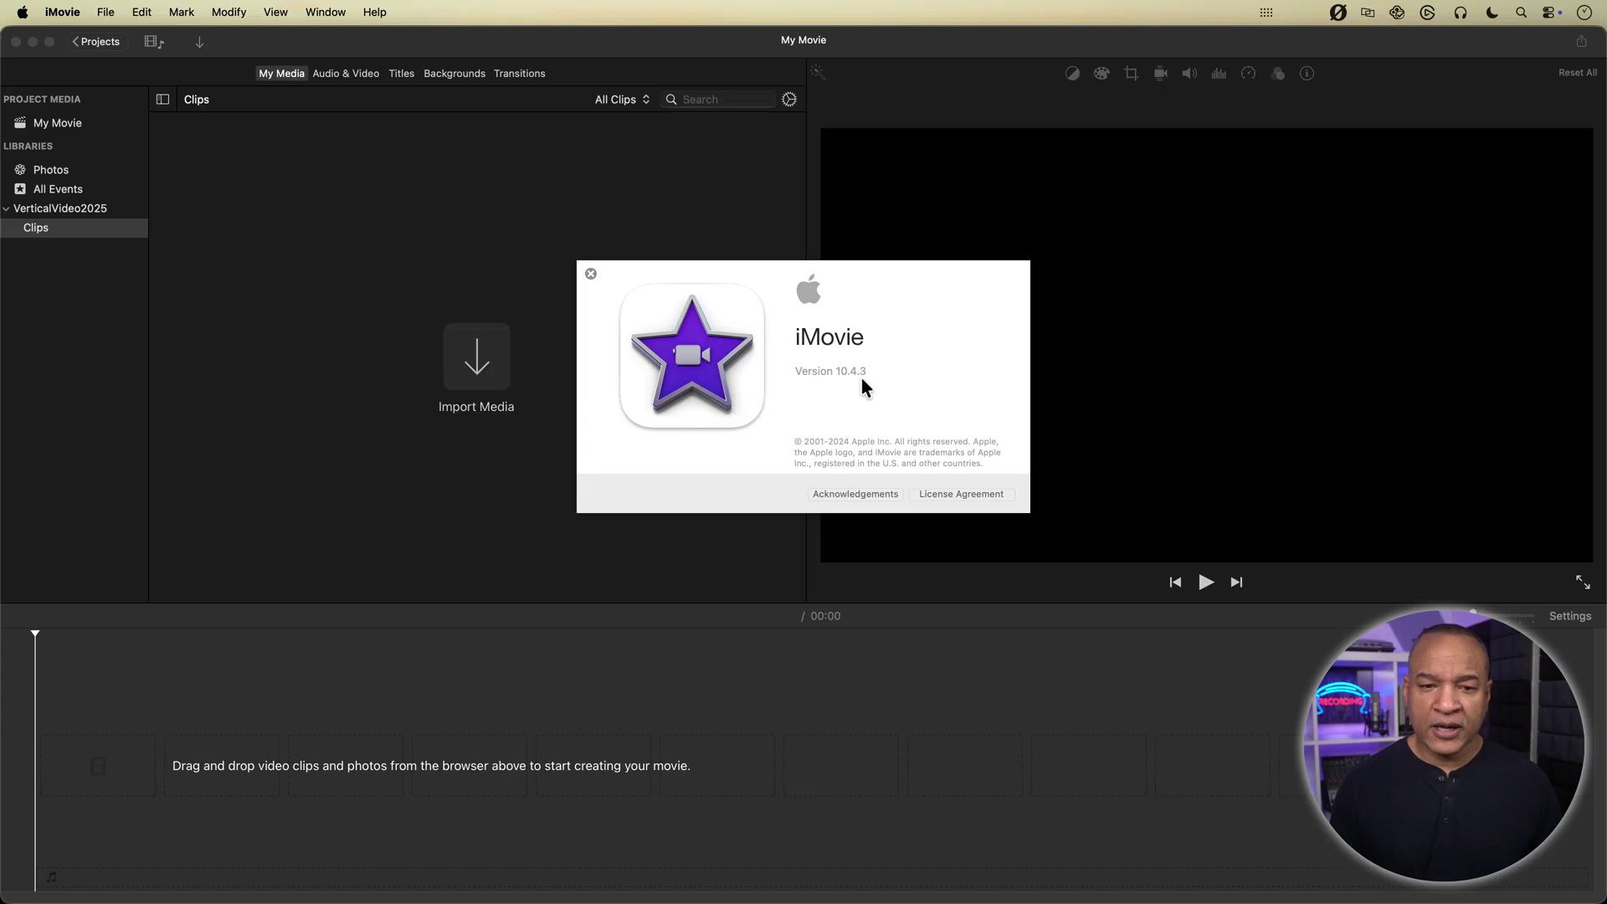
- Close the About iMovie window
left_click(591, 274)
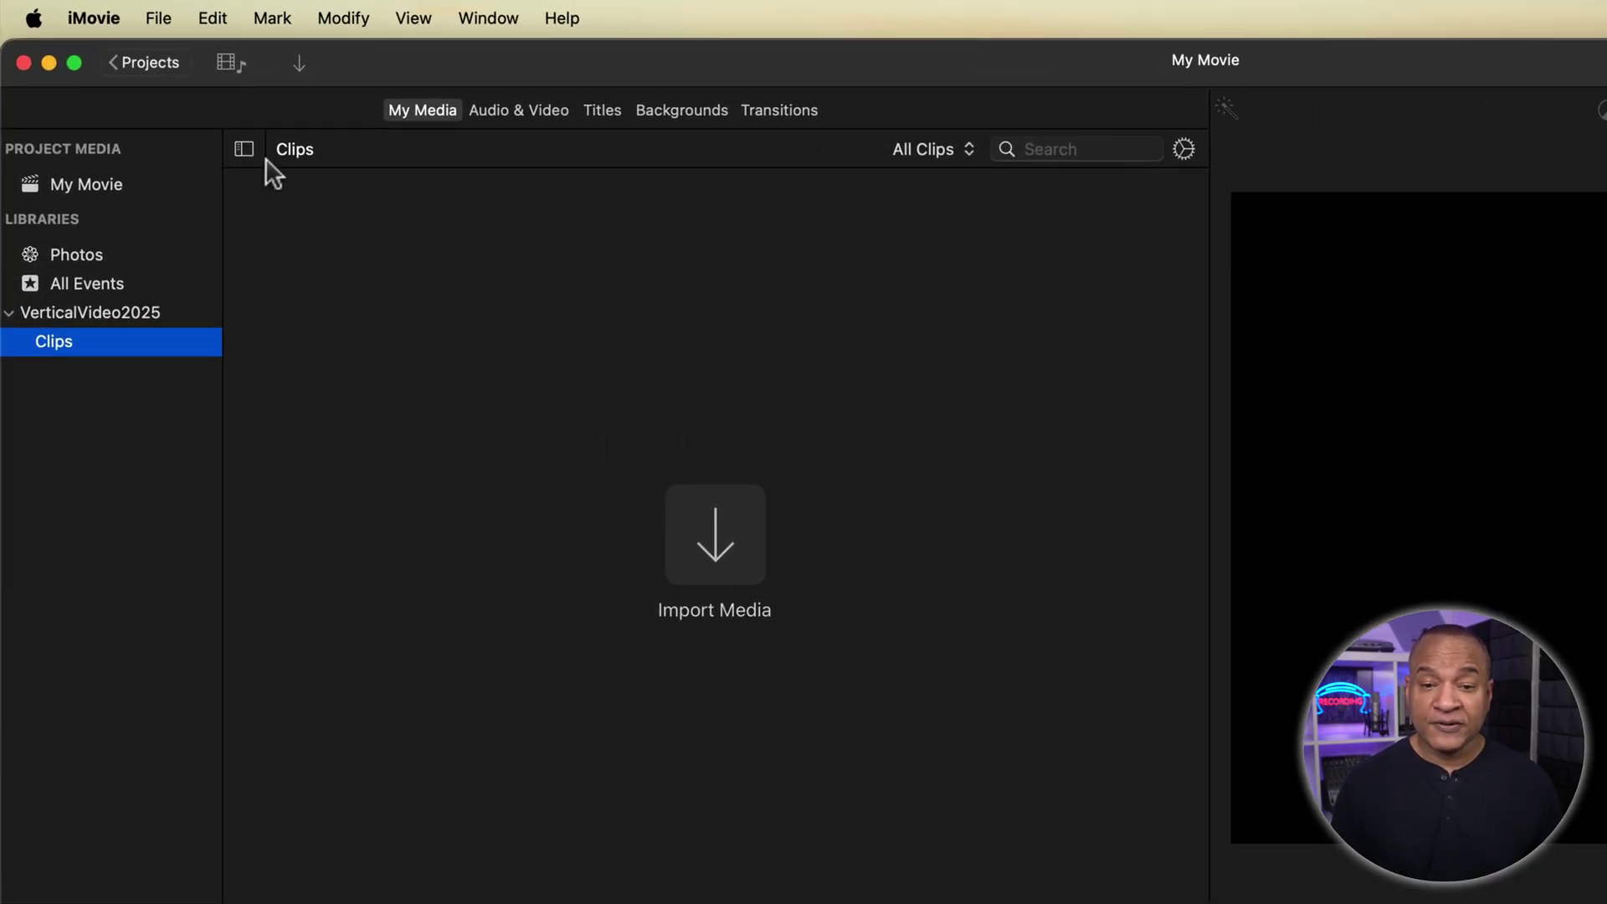
- Go back to the project list and choose File > New App Preview
left_click(153, 62)
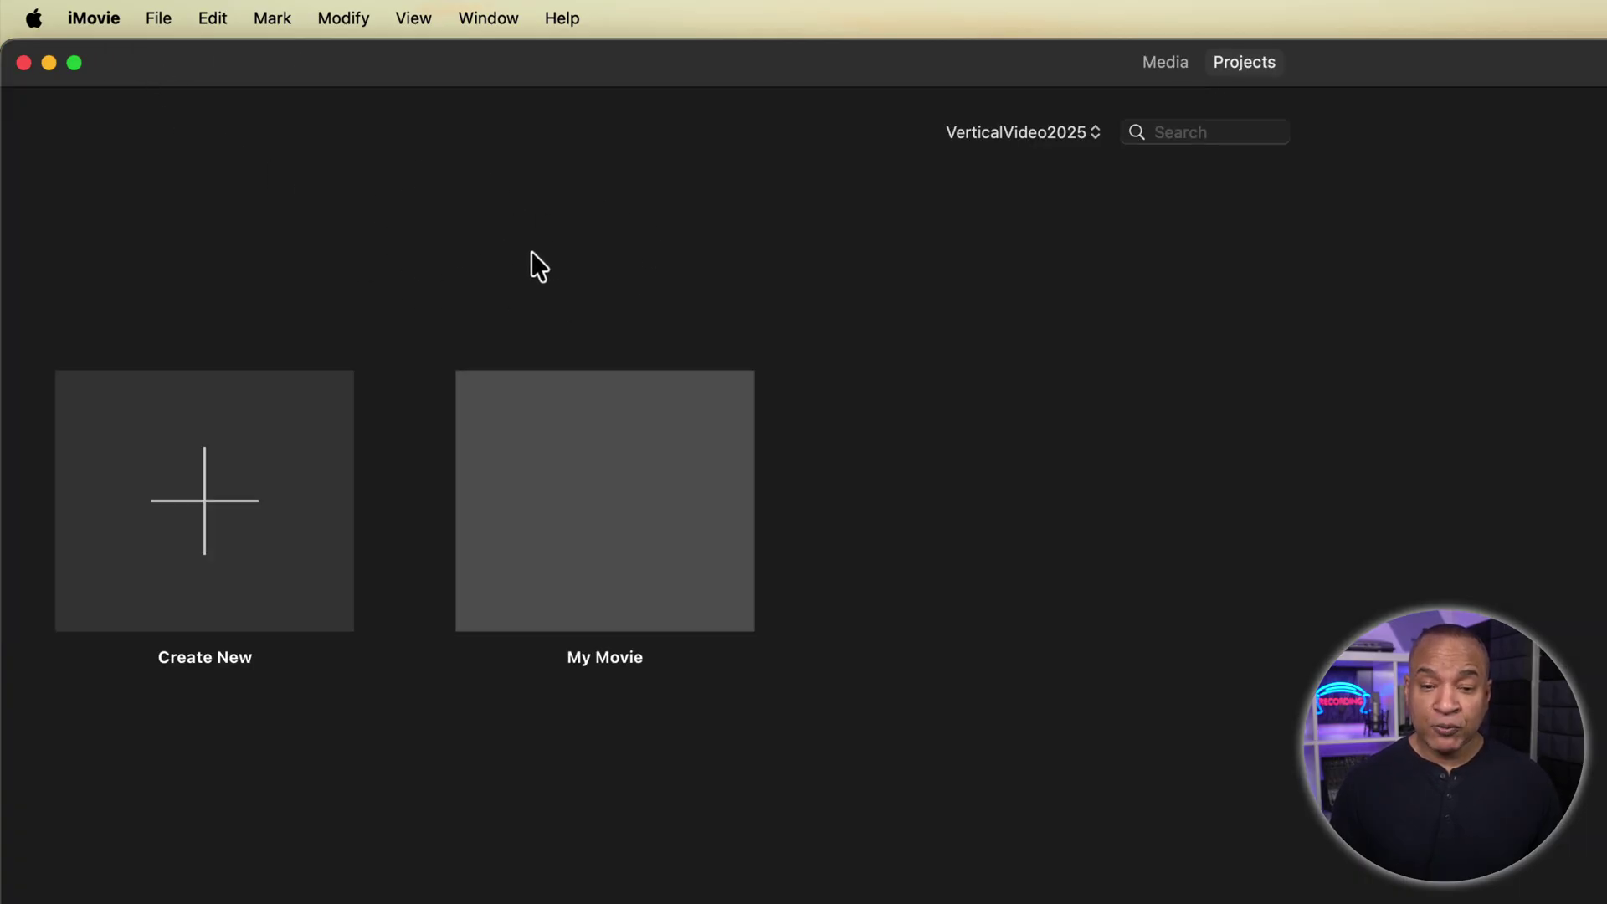
left_click(155, 18)
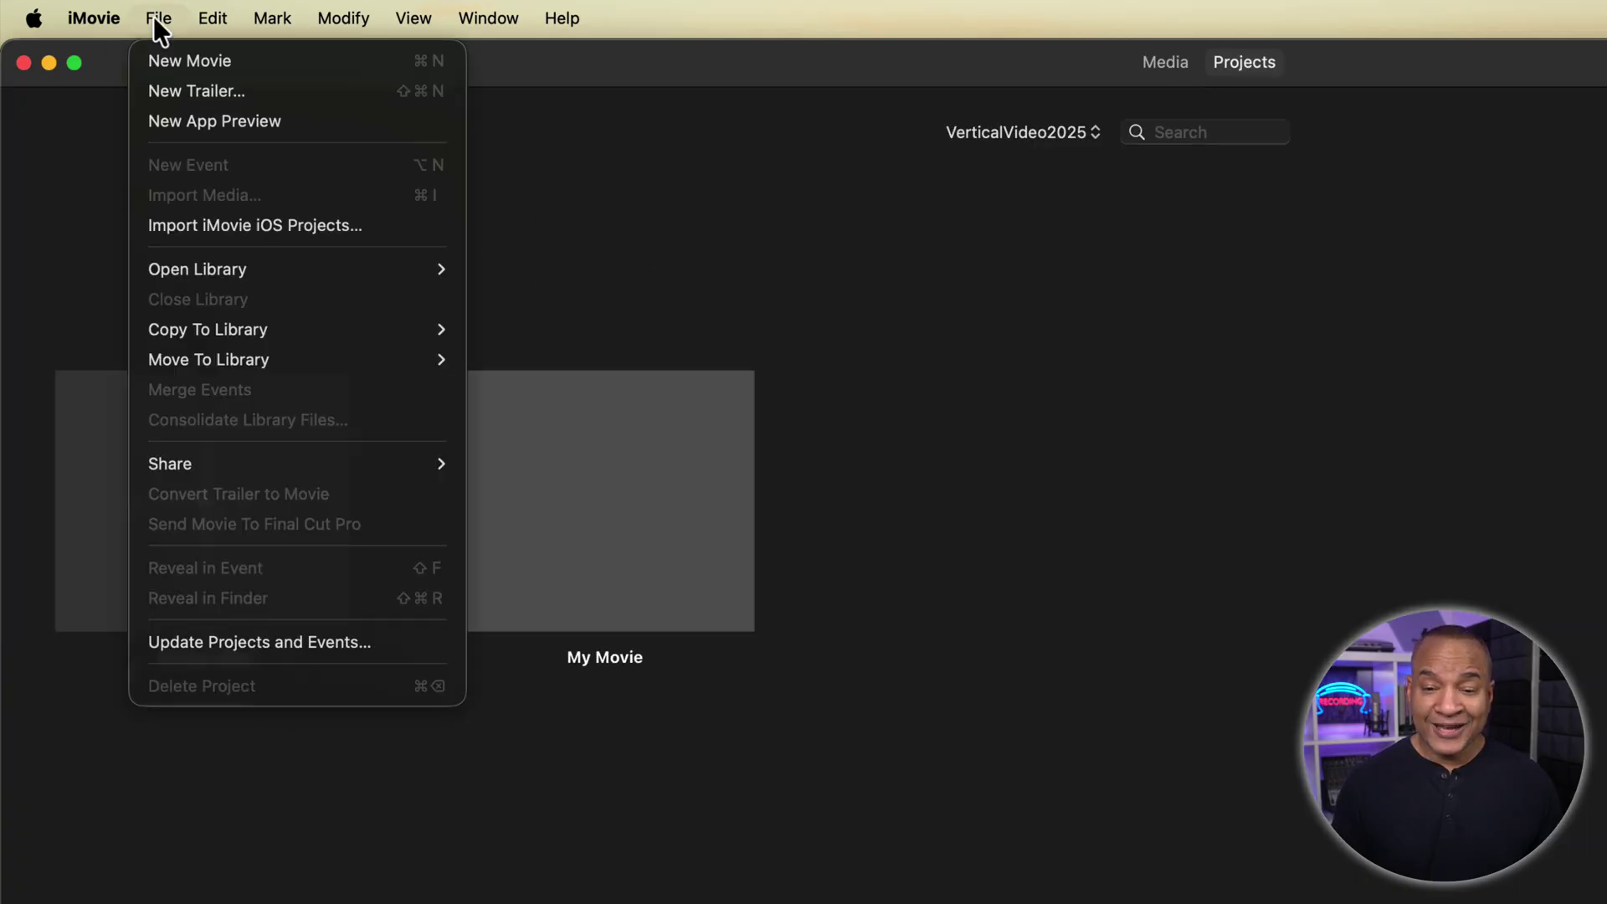
left_click(283, 121)
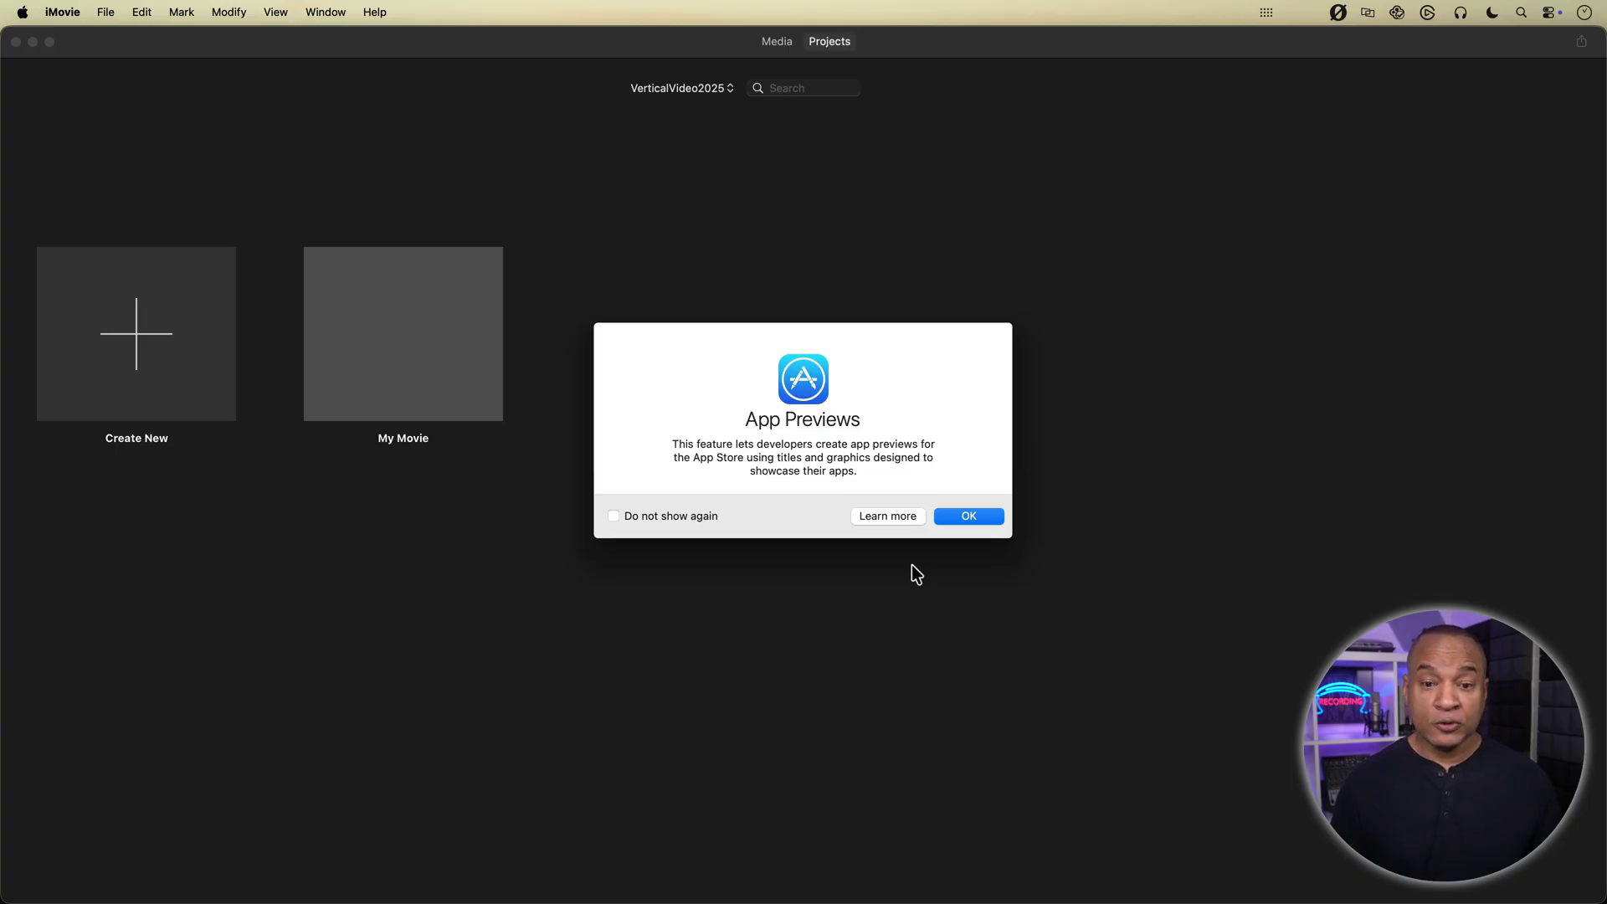
- Dismiss the App Previews notice and click into the new project's empty timeline
left_click(977, 516)
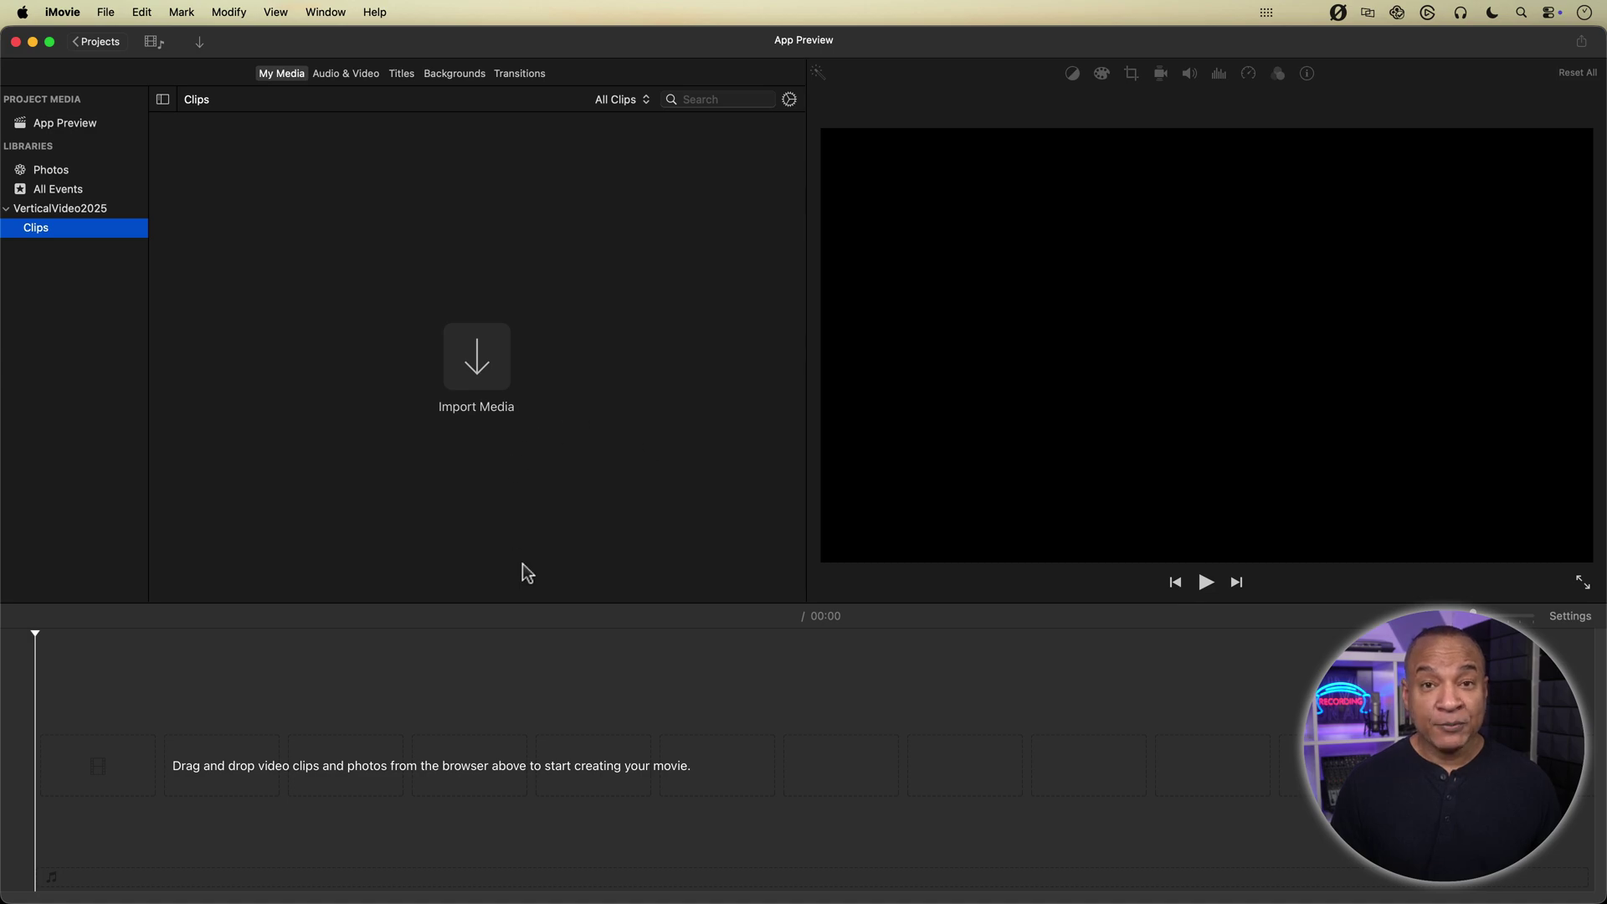
left_click(333, 658)
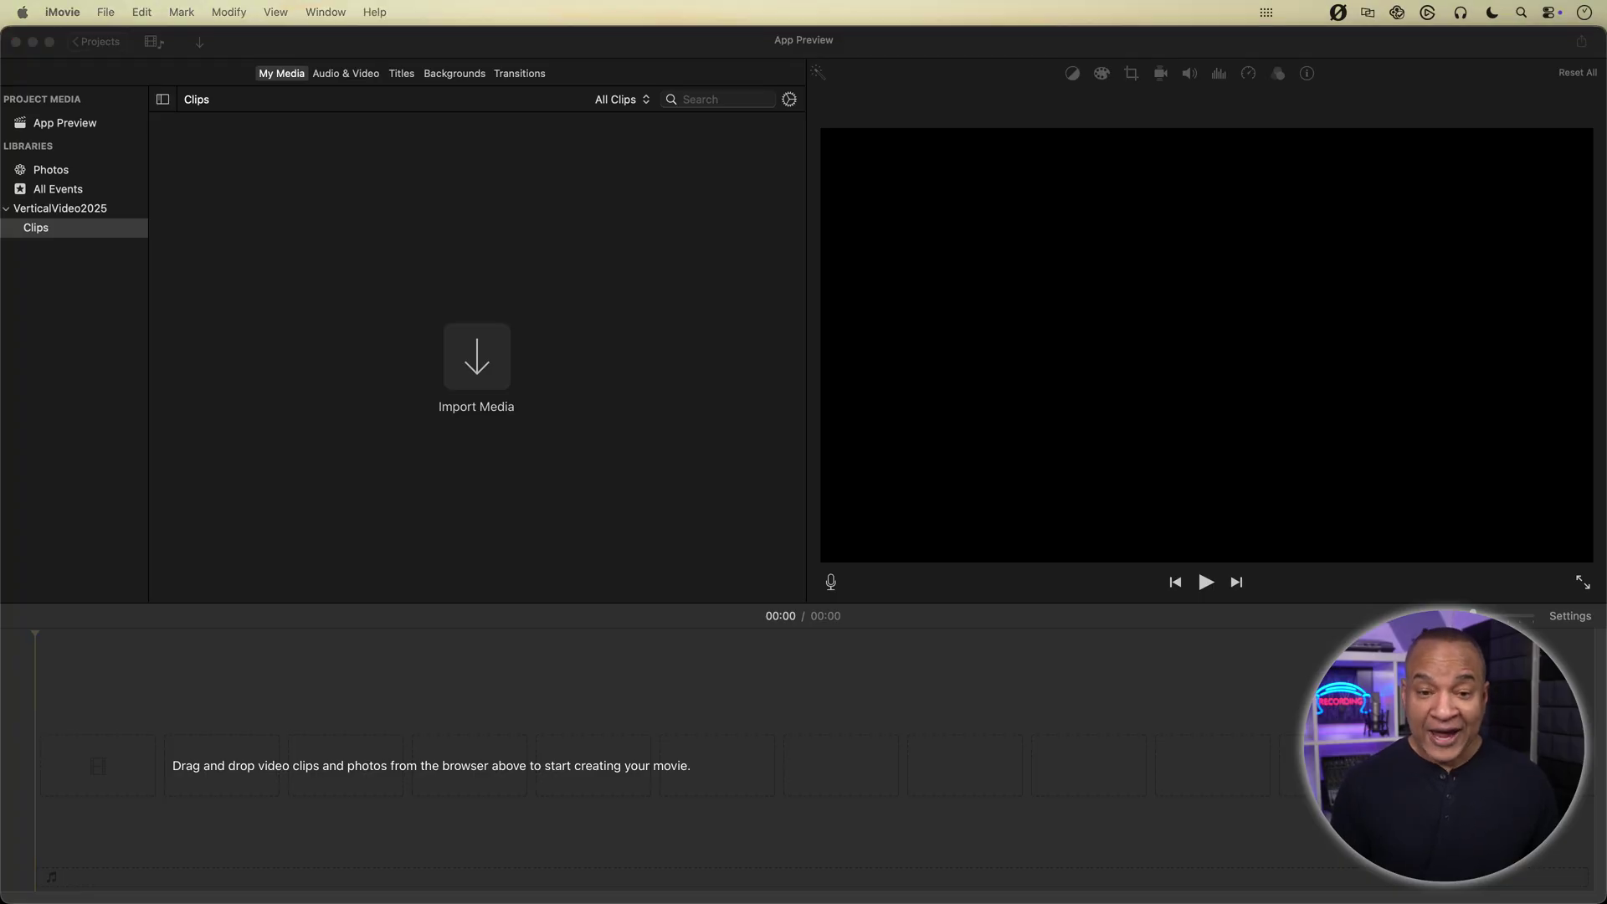
- Import IMG_6869.mov from Finder, place it on the timeline as a 36-second clip, and play it
left_click_drag(0, 481, 400, 448)
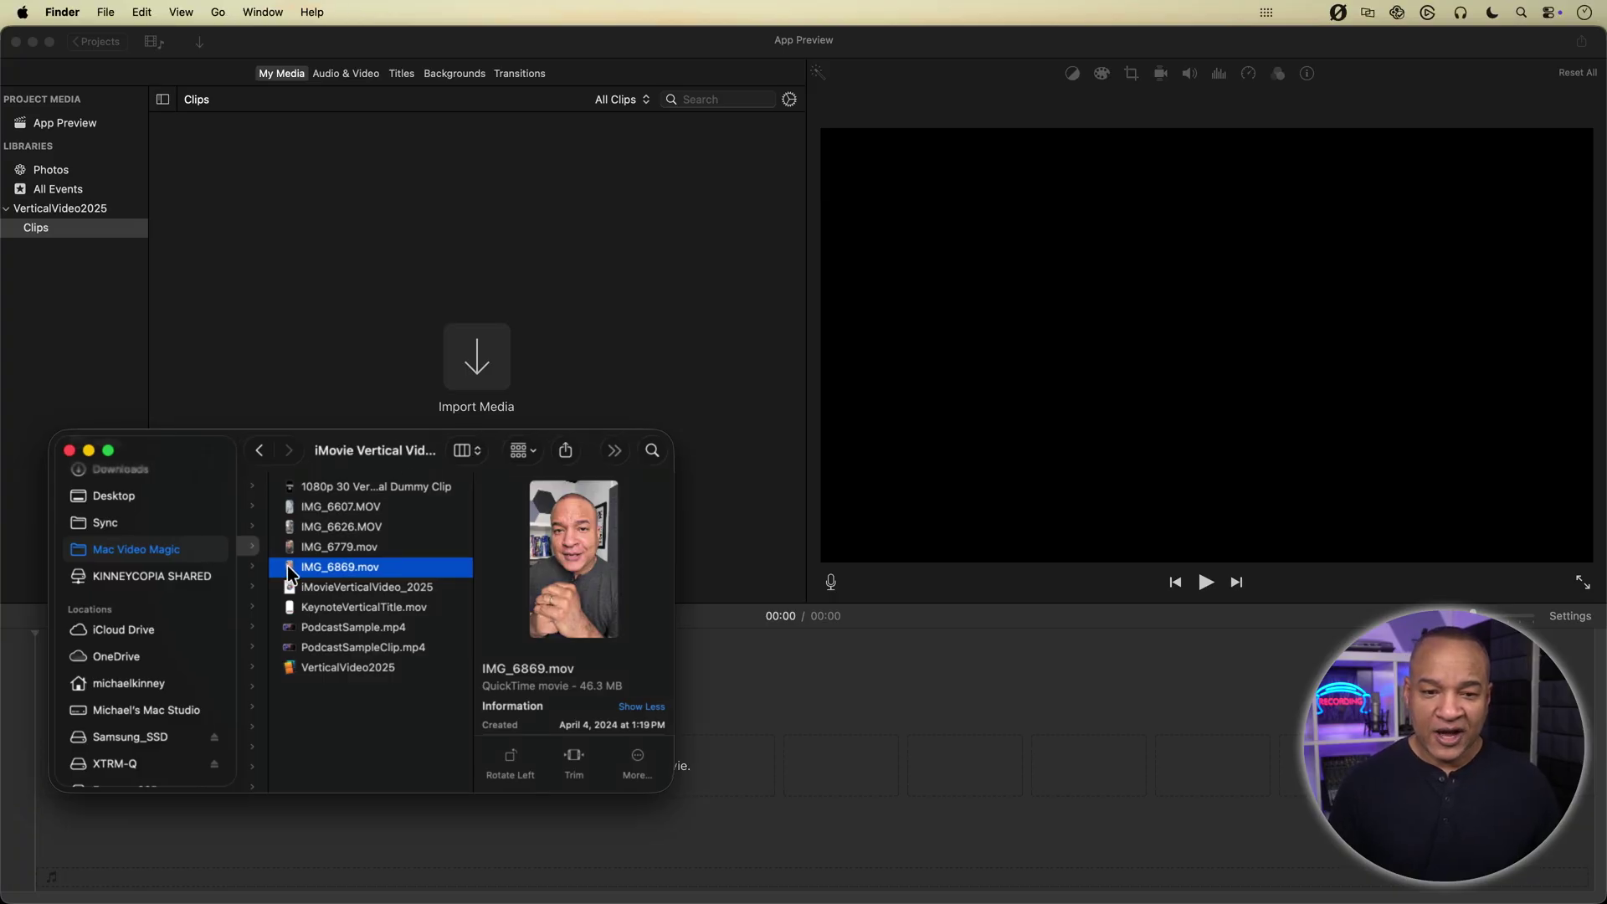
left_click_drag(288, 566, 310, 232)
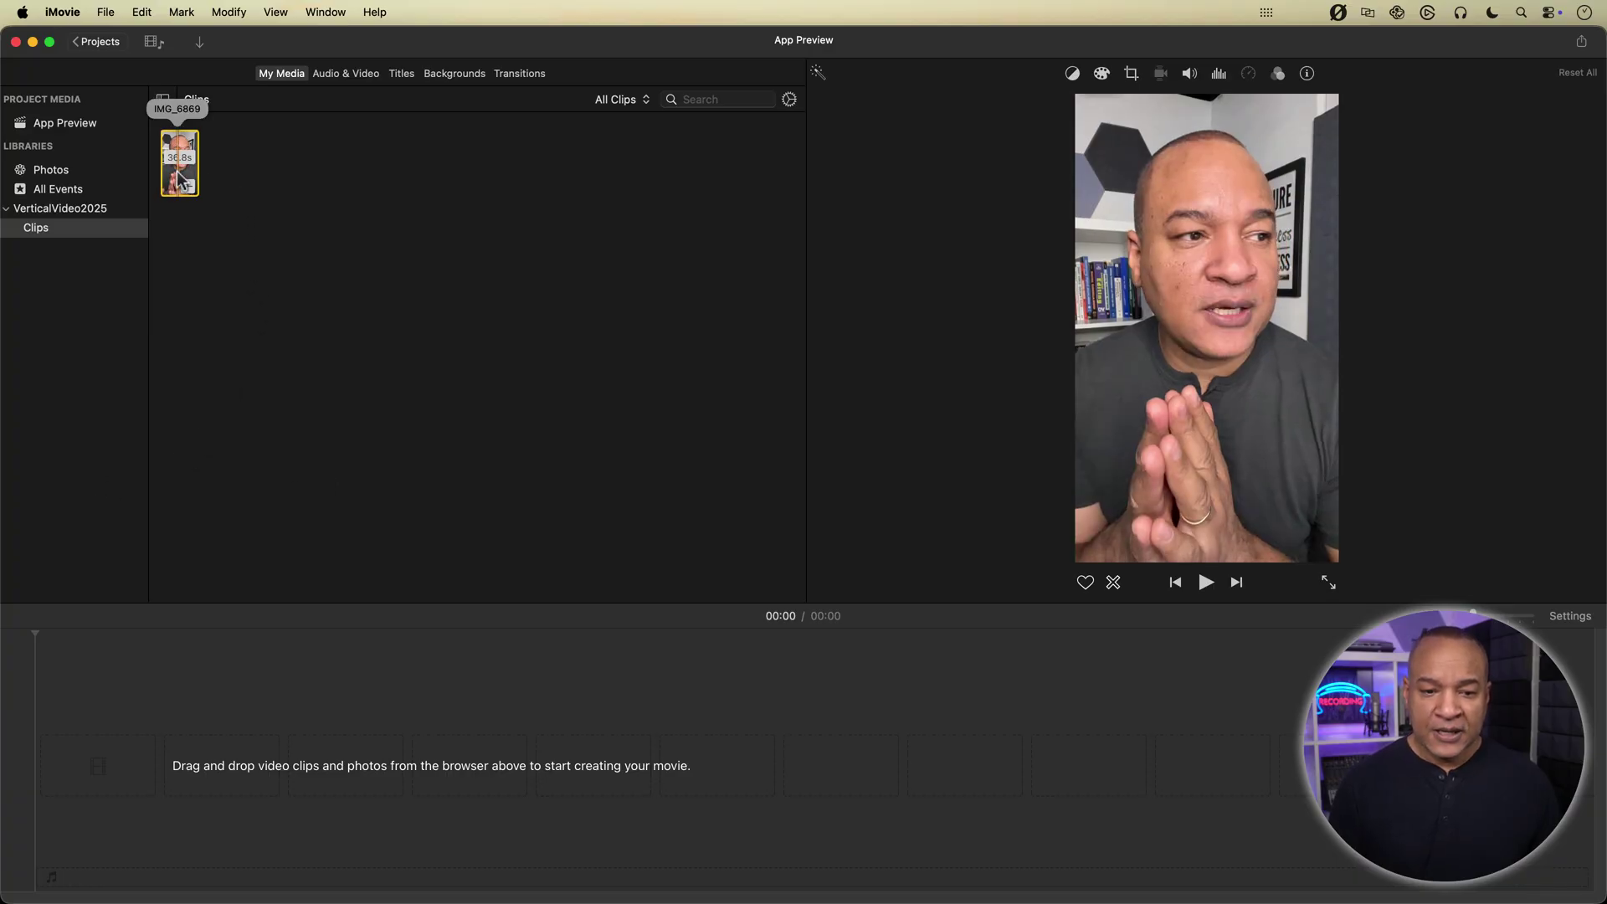
left_click_drag(178, 175, 113, 763)
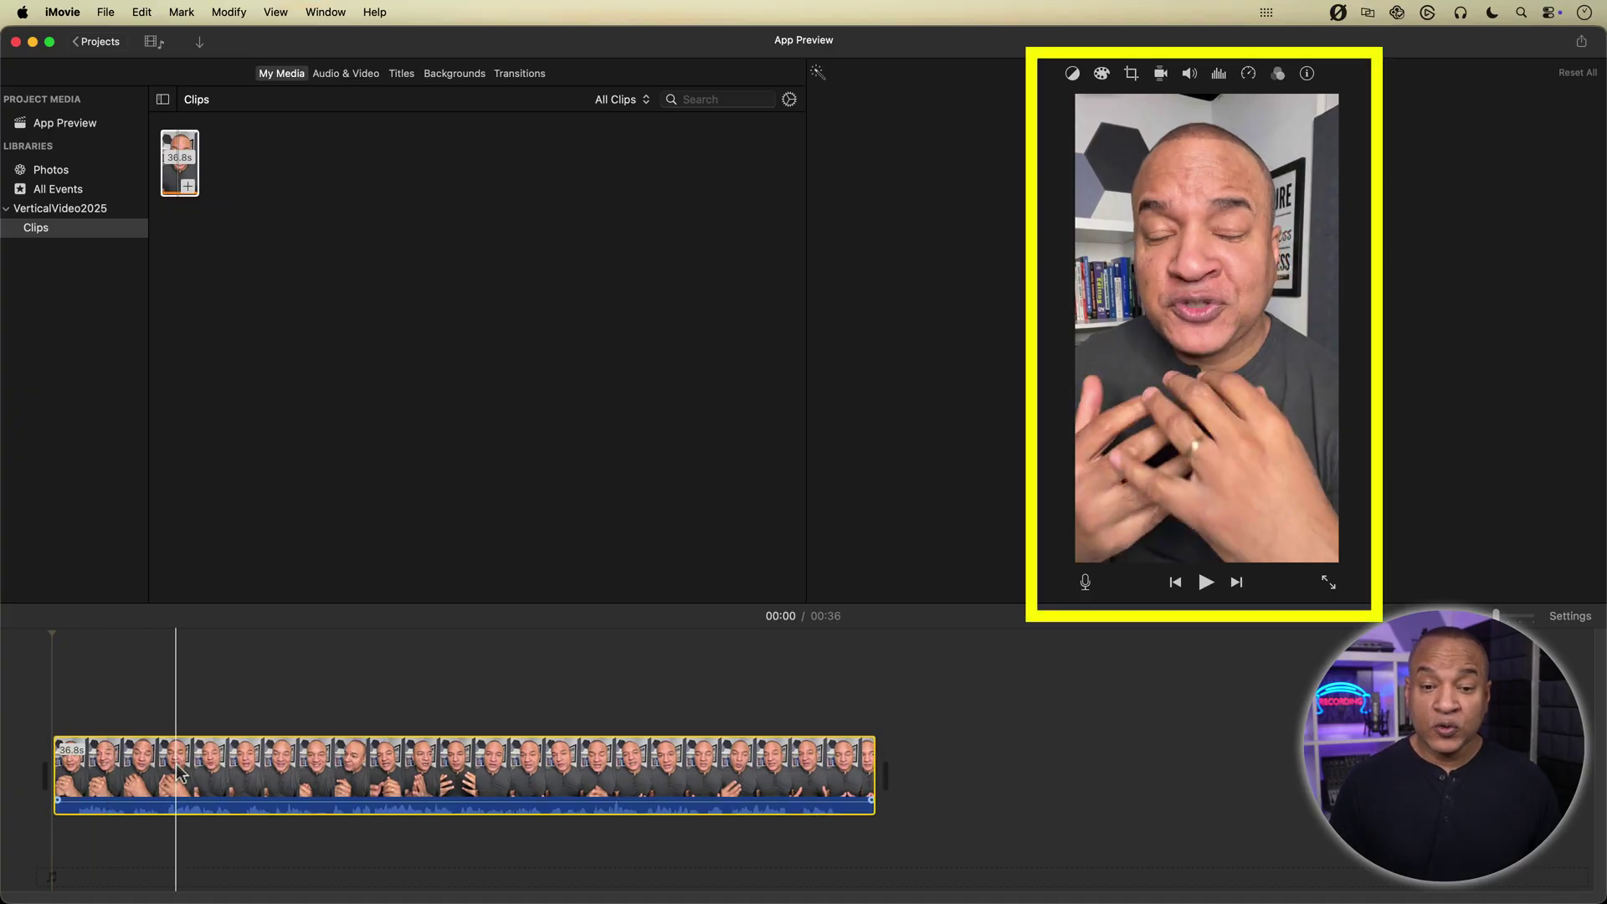
key("space")
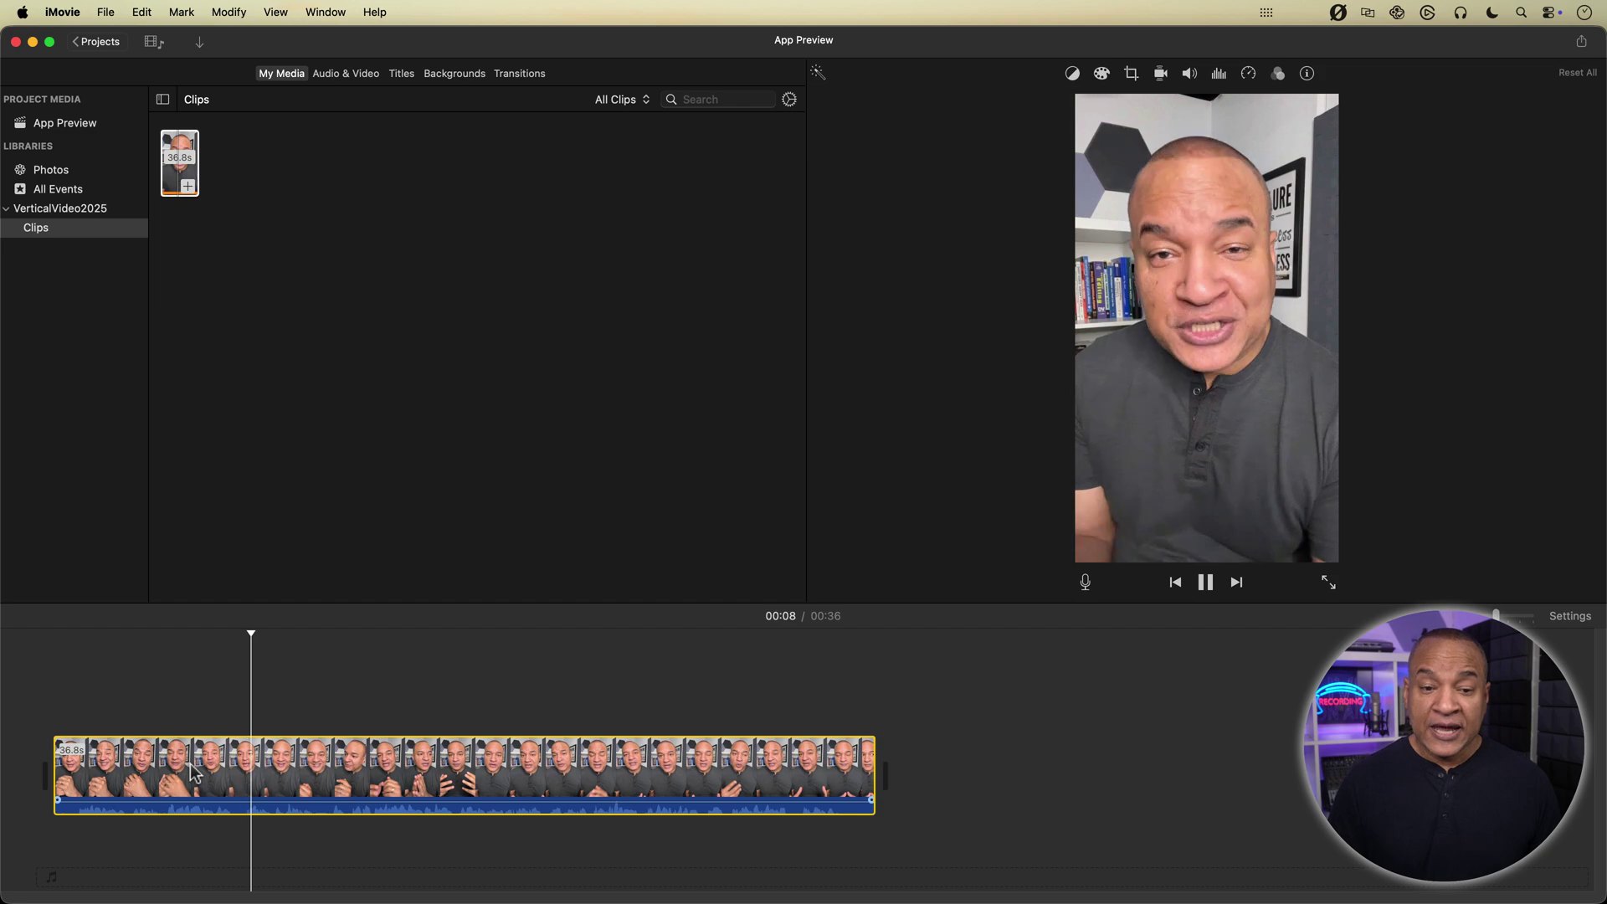
key("space")
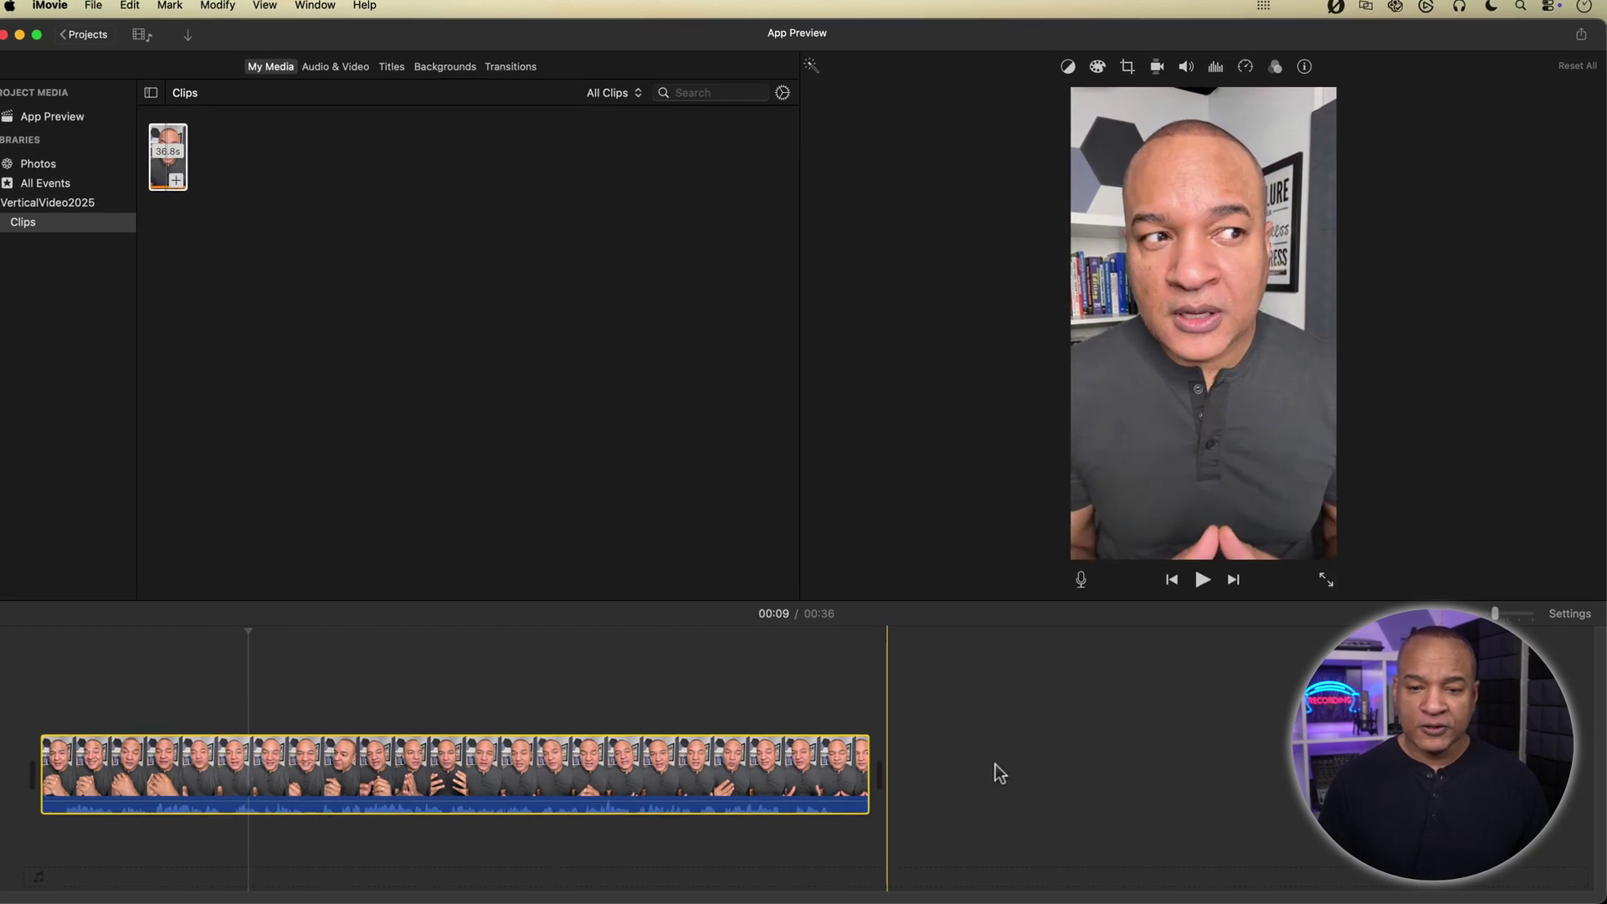
left_click(1573, 614)
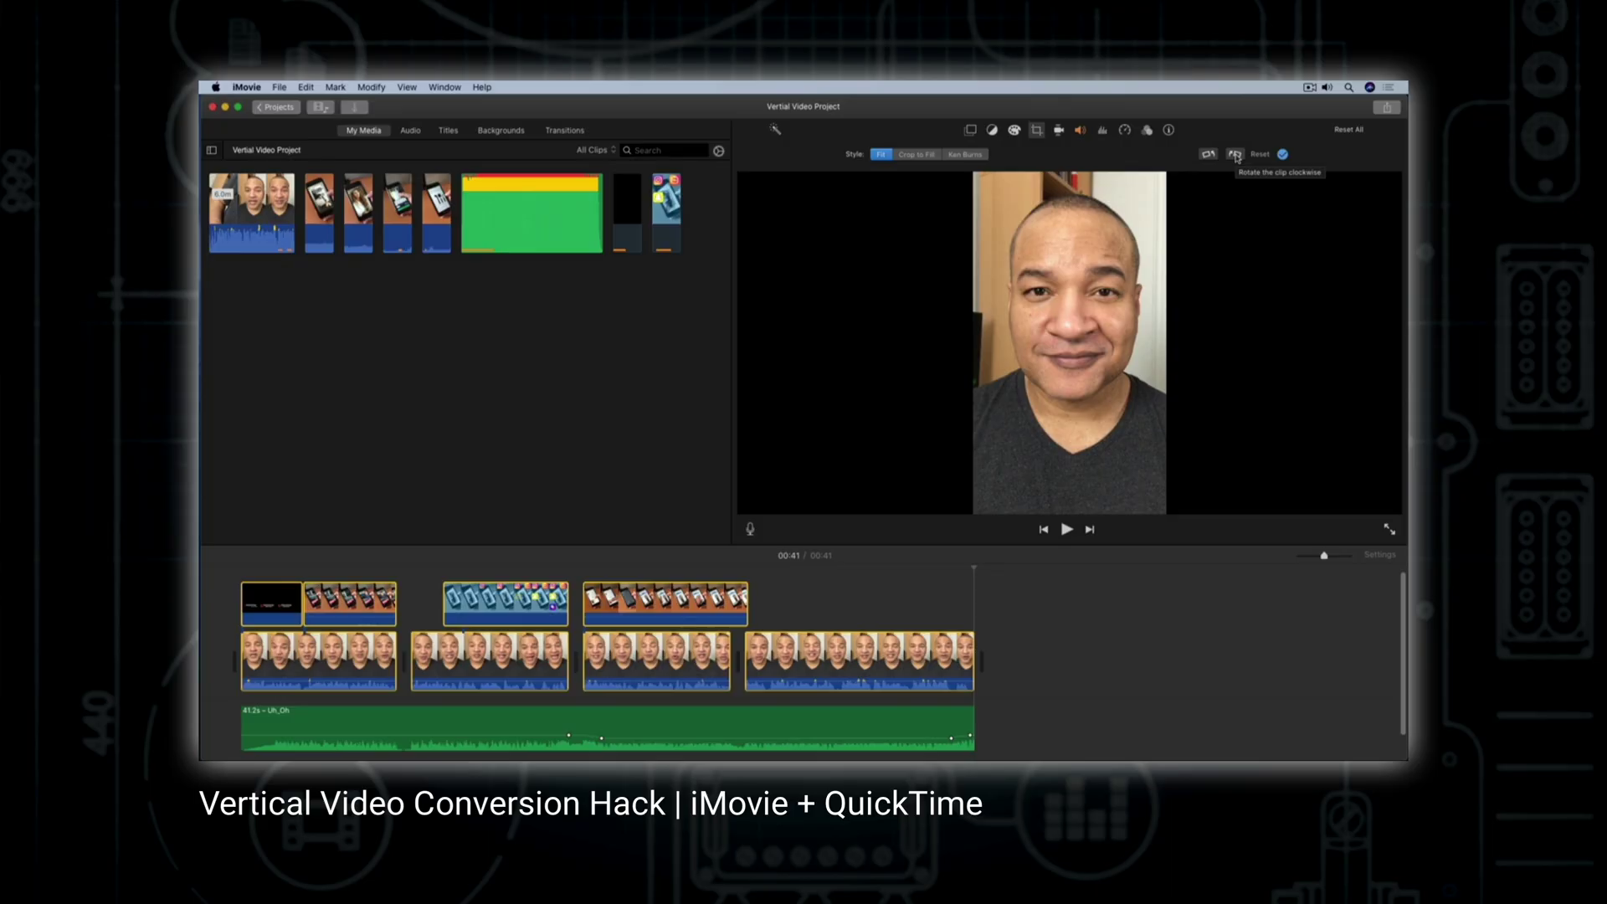
- Rotate the clip a quarter turn clockwise and play the third piece of footage
left_click(1235, 155)
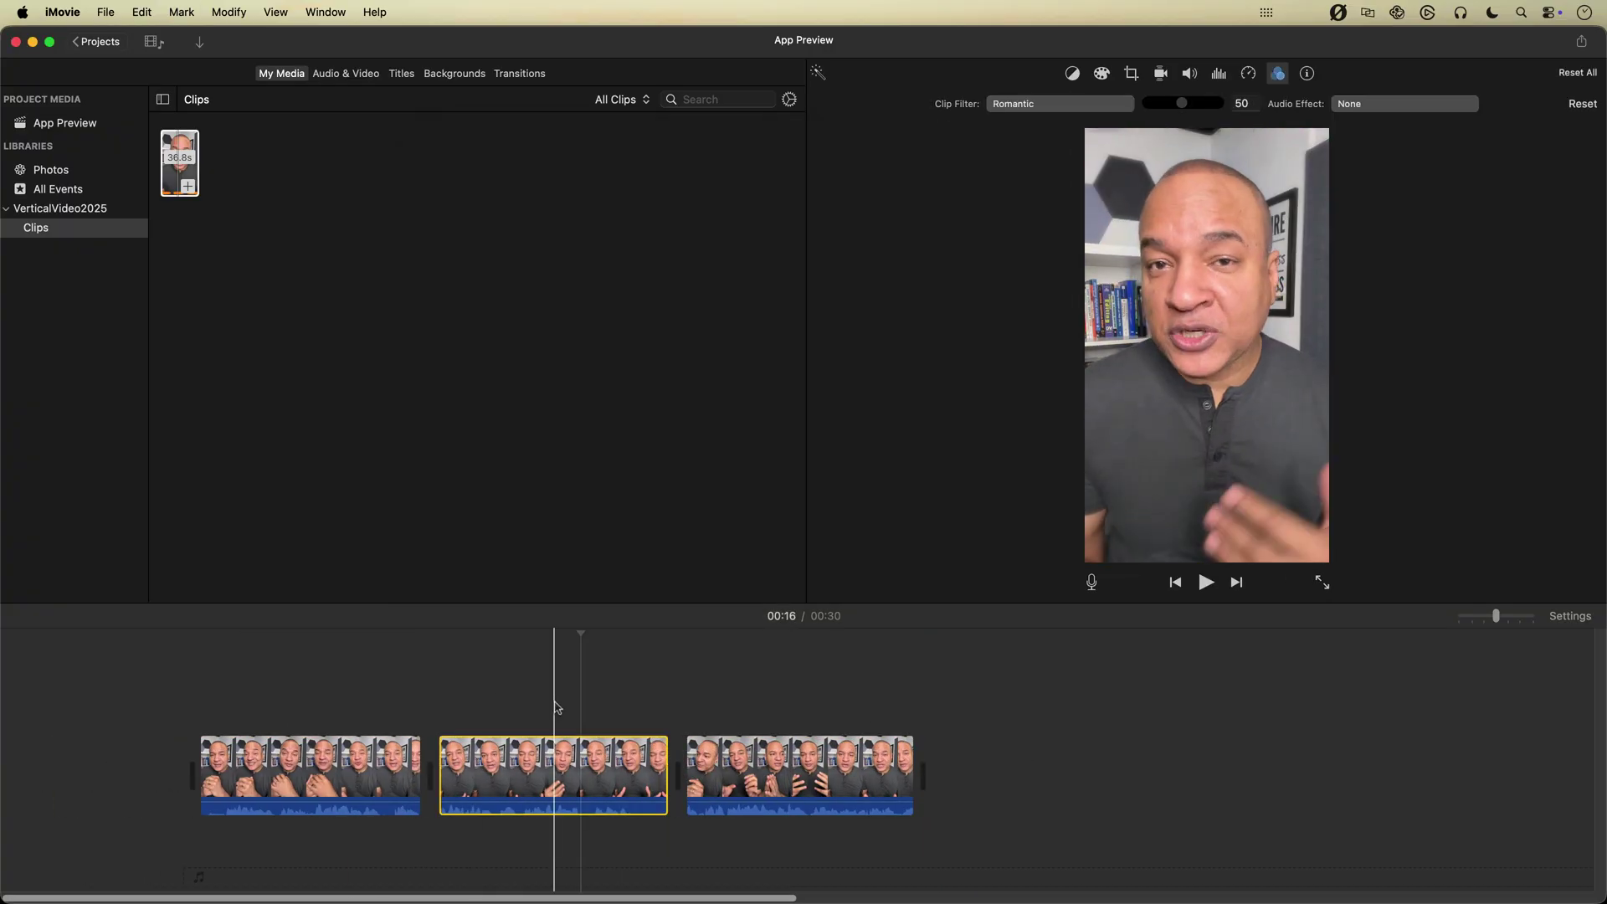
left_click(796, 766)
key("space")
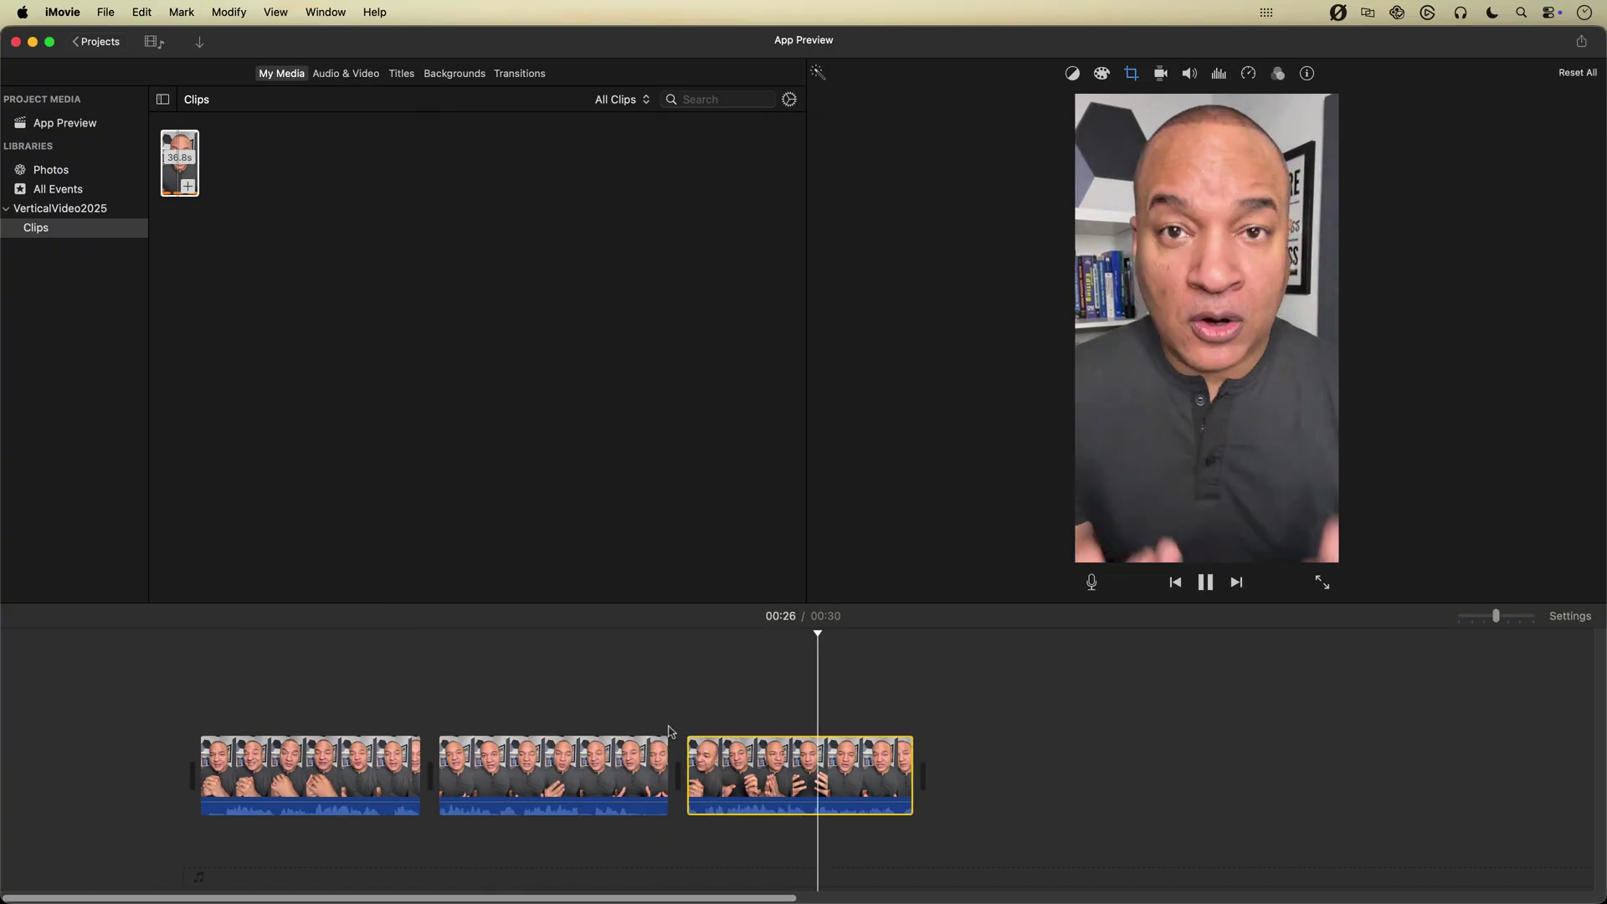
- Lay the News theme music under the footage and append the IMG_6626 excavator clip
left_click(344, 73)
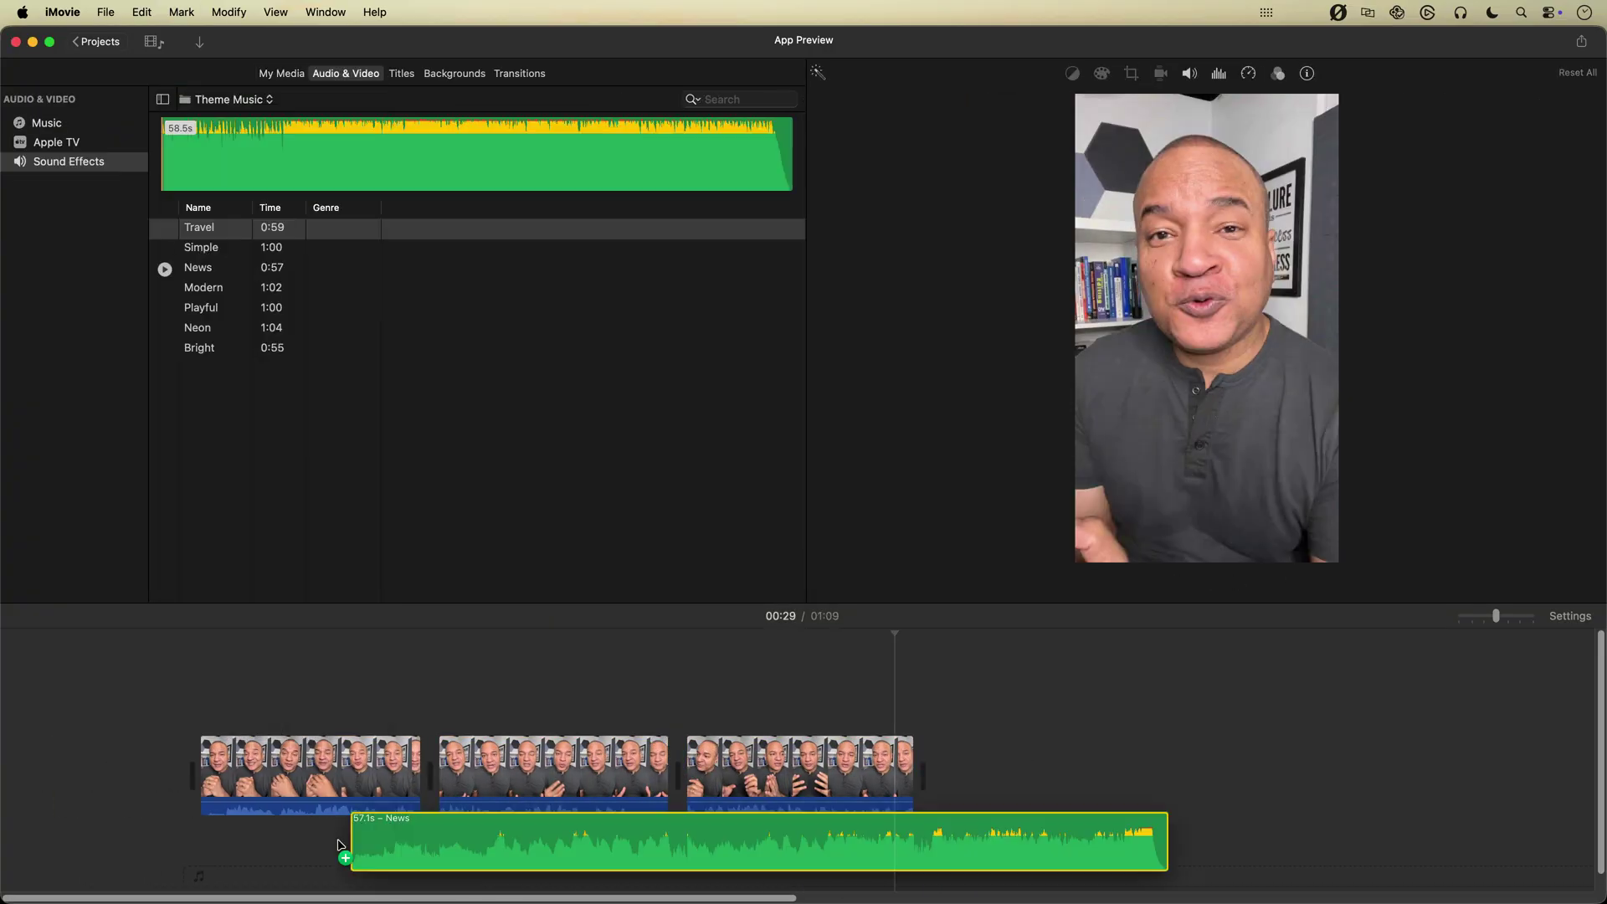
left_click_drag(338, 845, 251, 862)
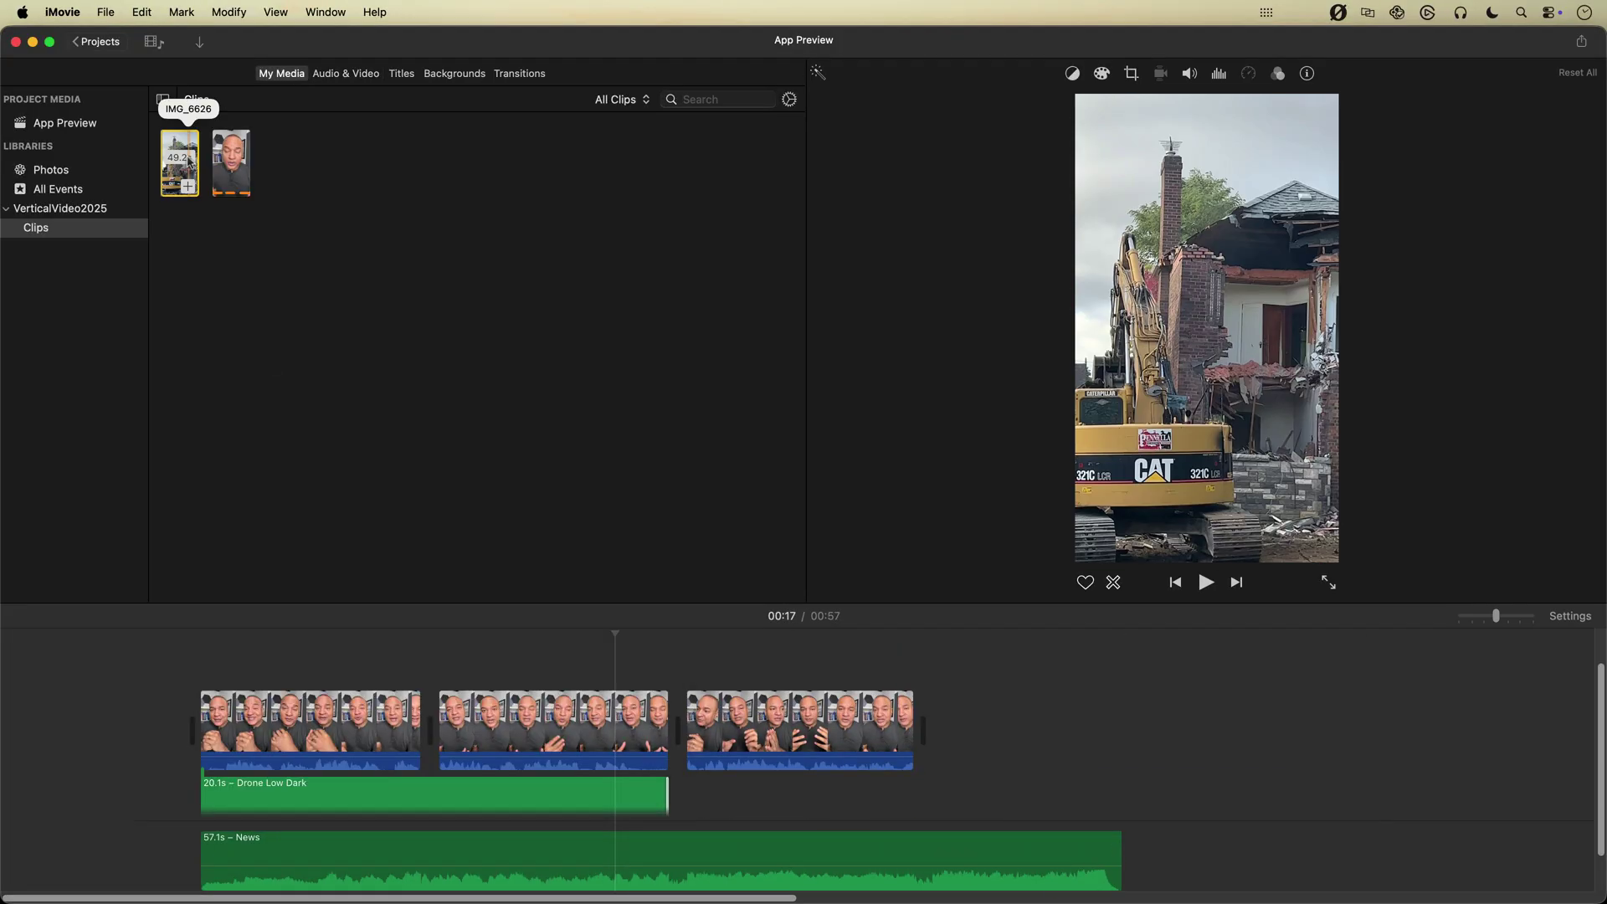
left_click(186, 172)
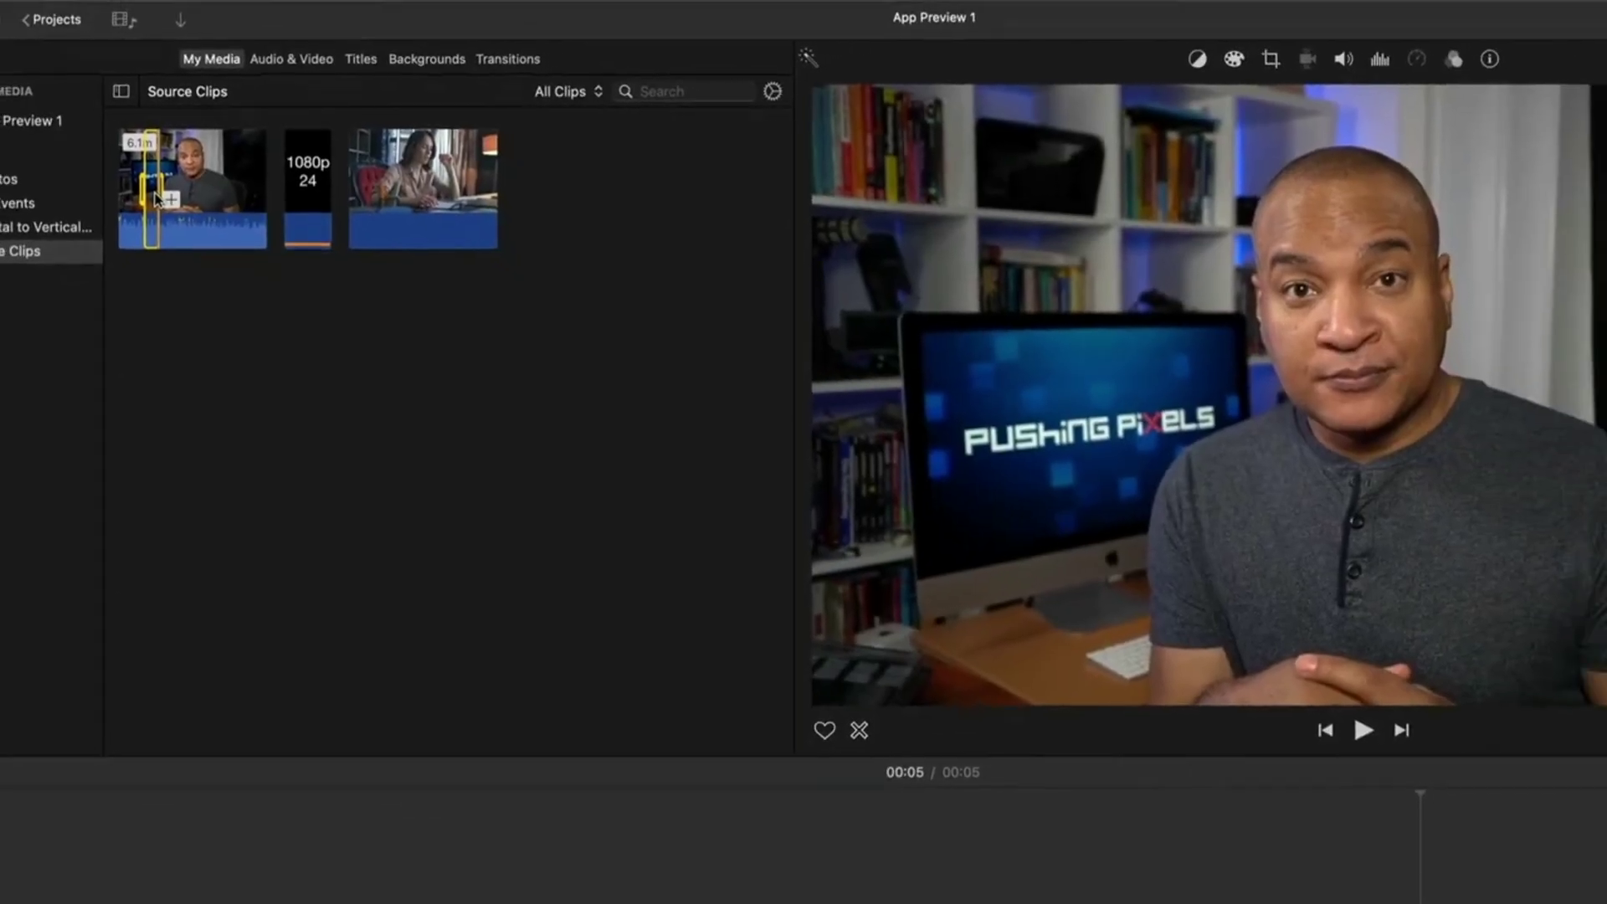
key("e")
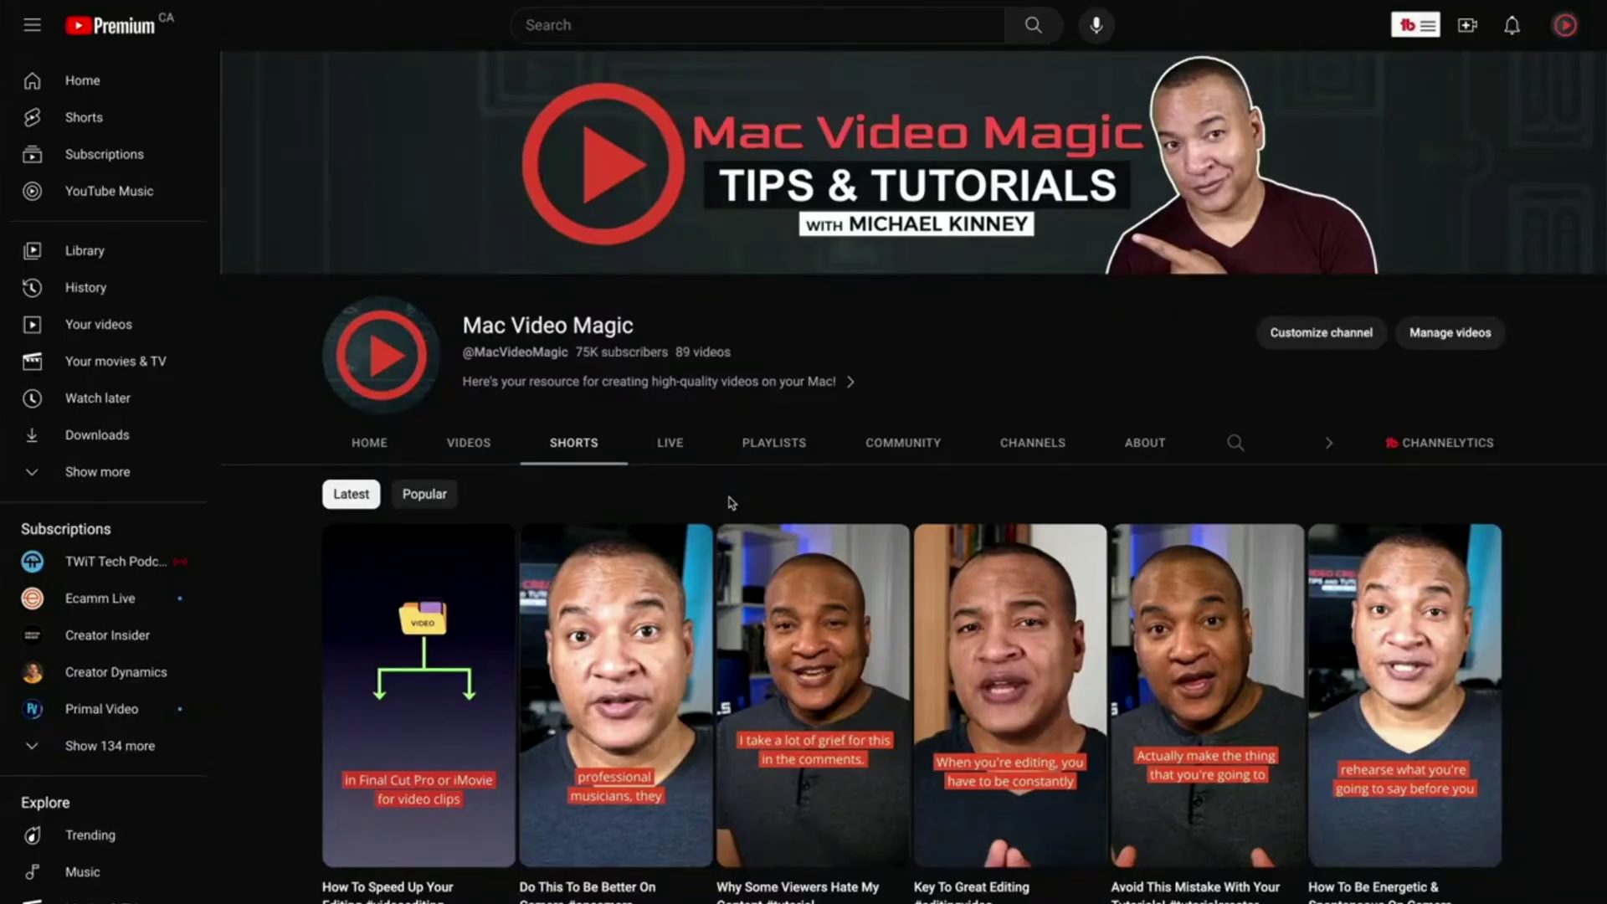
scroll(731, 502, "down", 5)
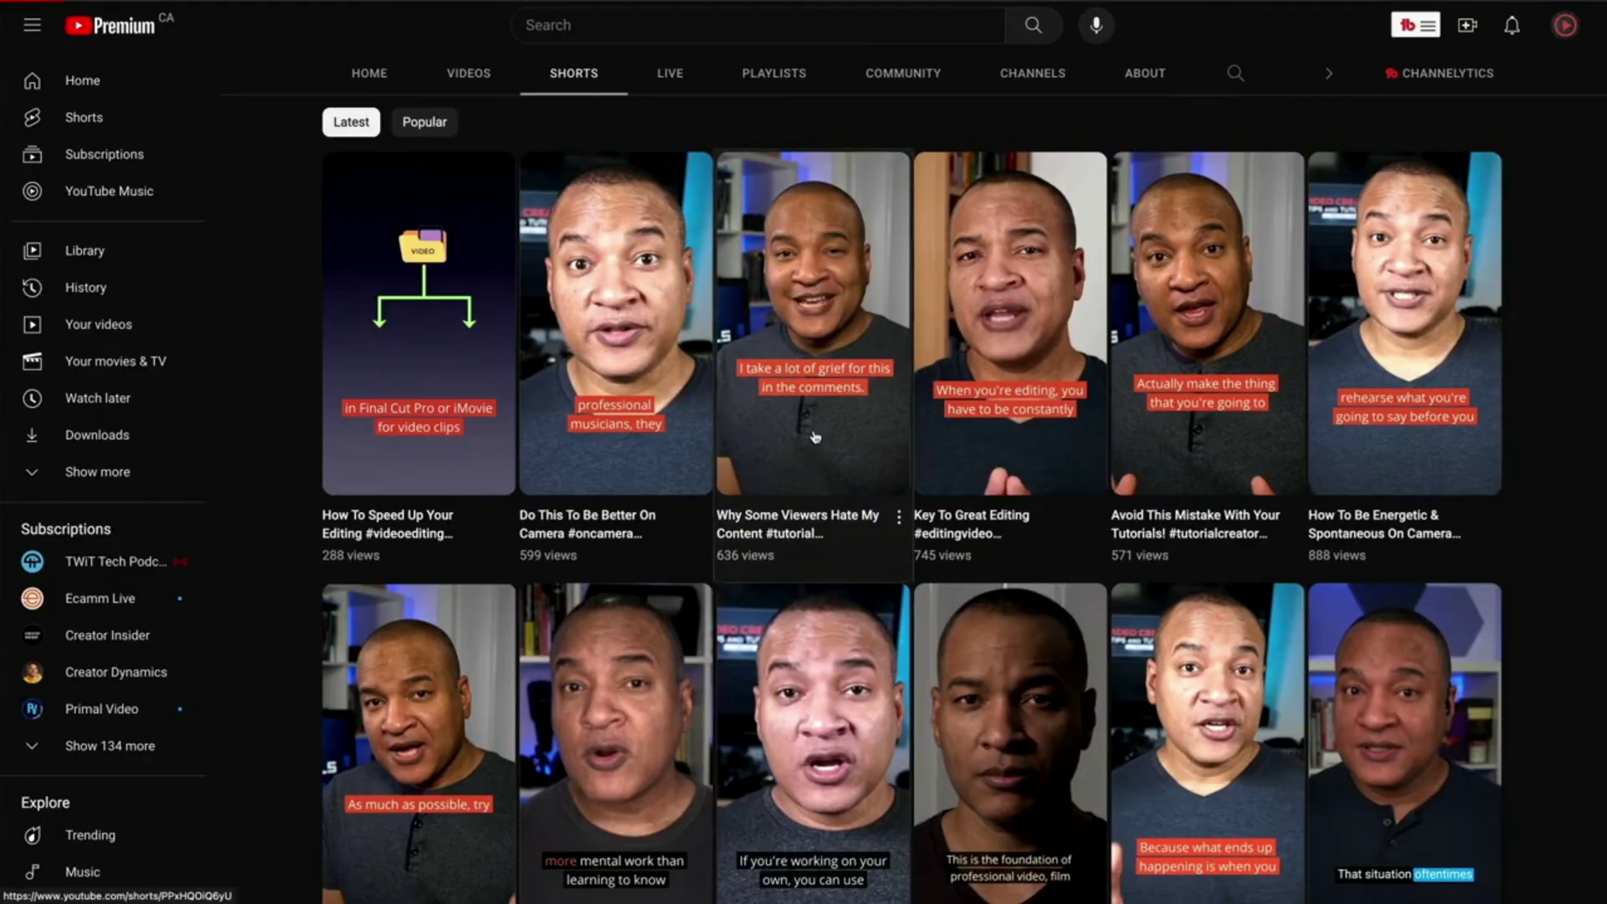
left_click(814, 436)
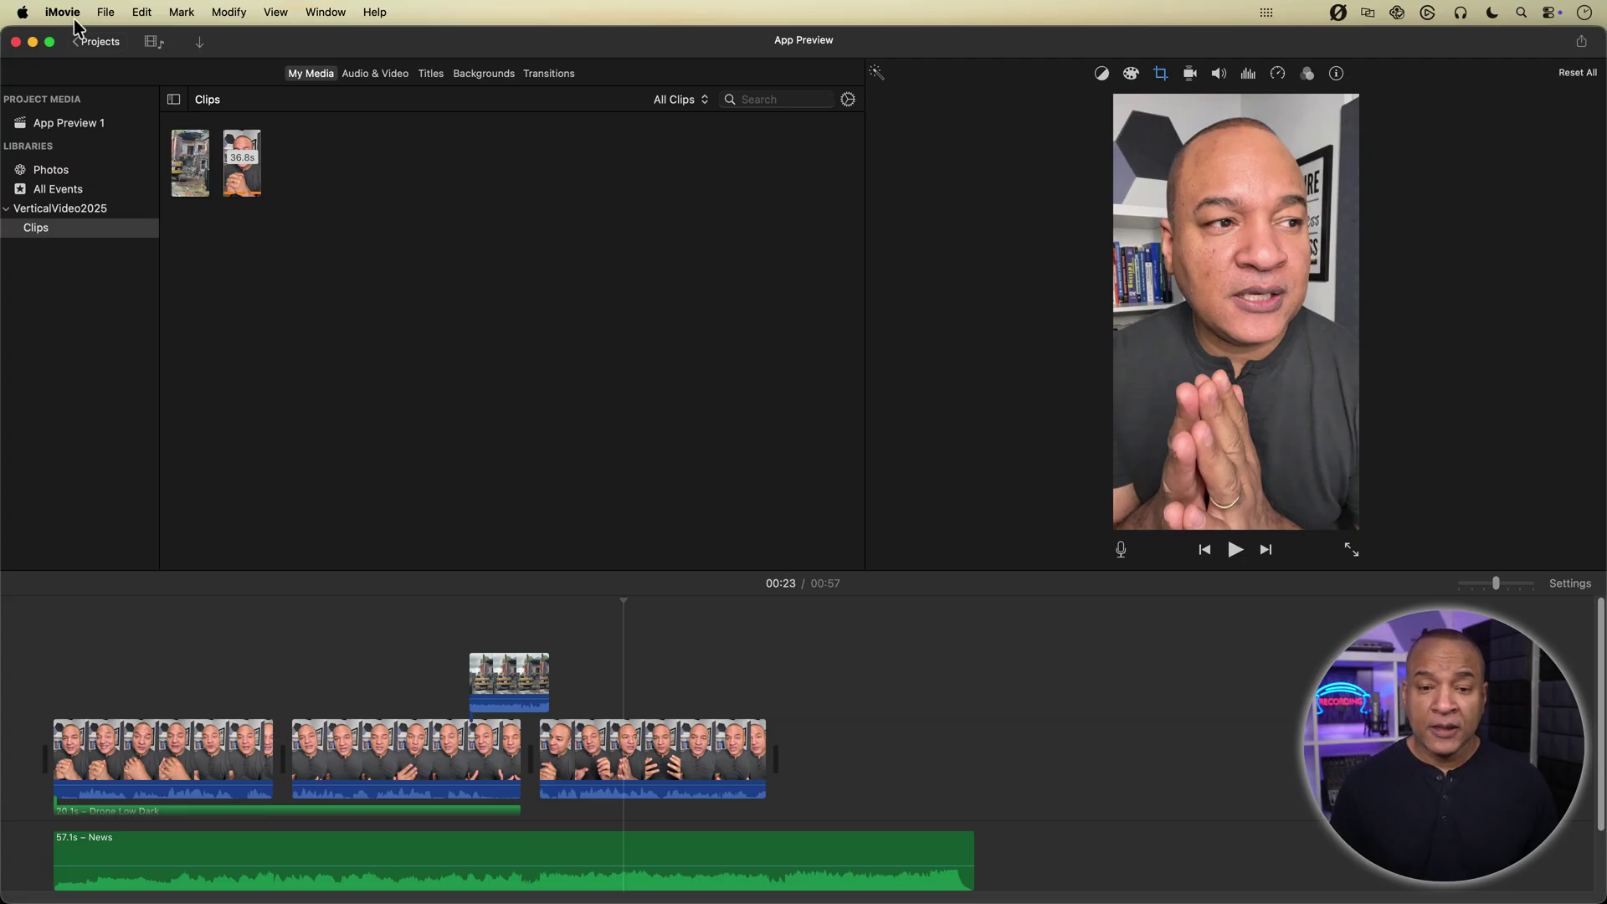
- Create another new App Preview project, App Preview 1, from the projects list
left_click(98, 42)
left_click(106, 12)
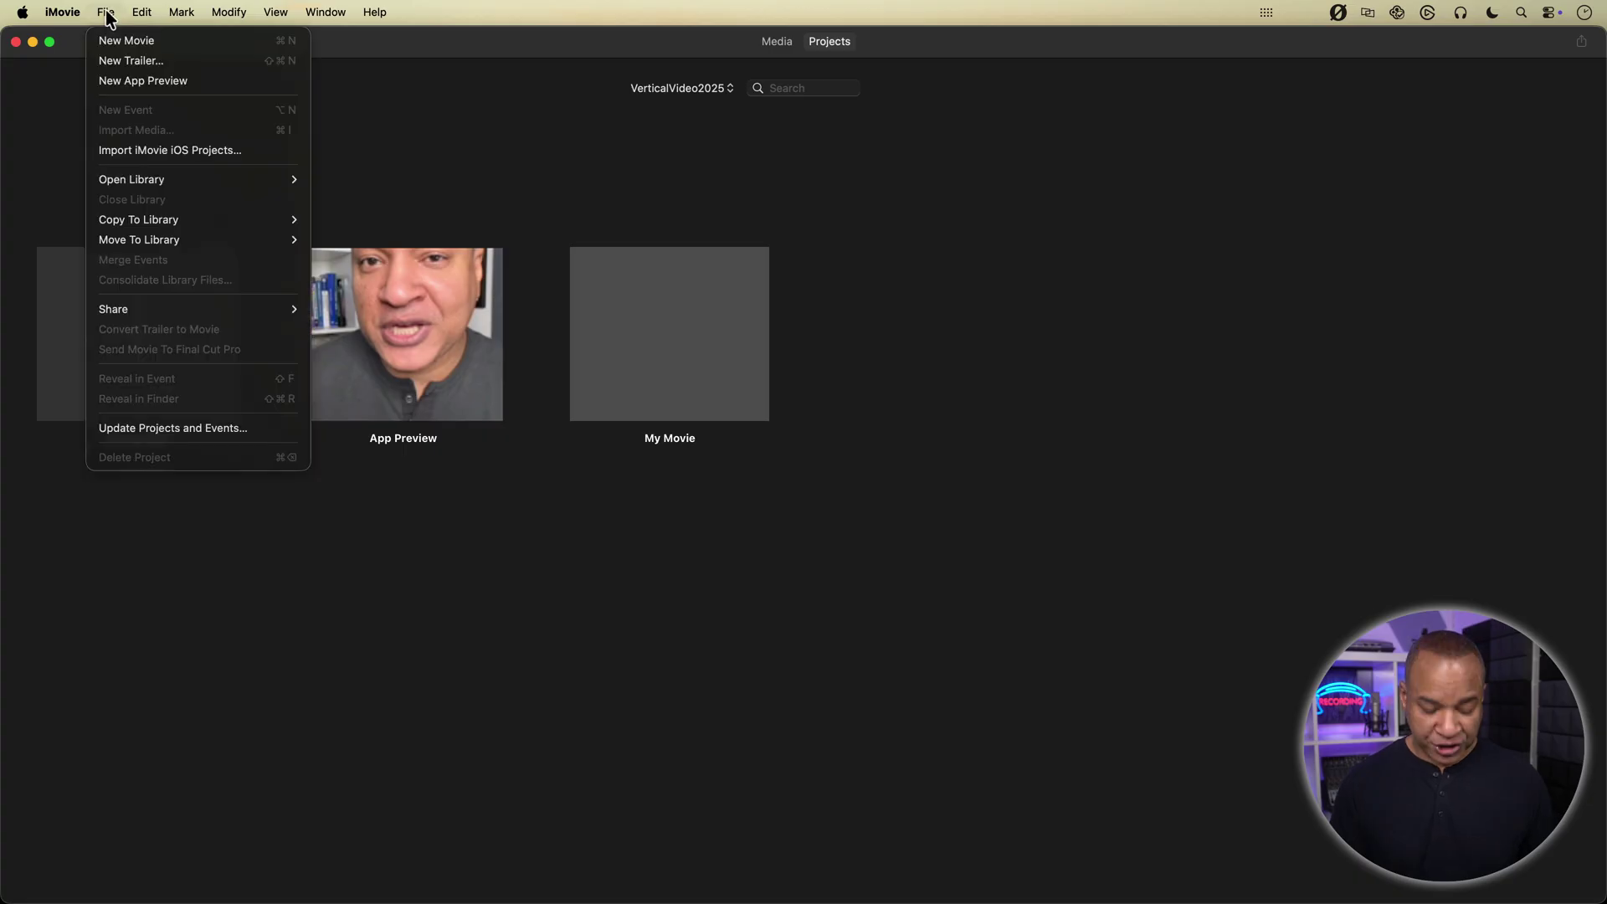
left_click(132, 80)
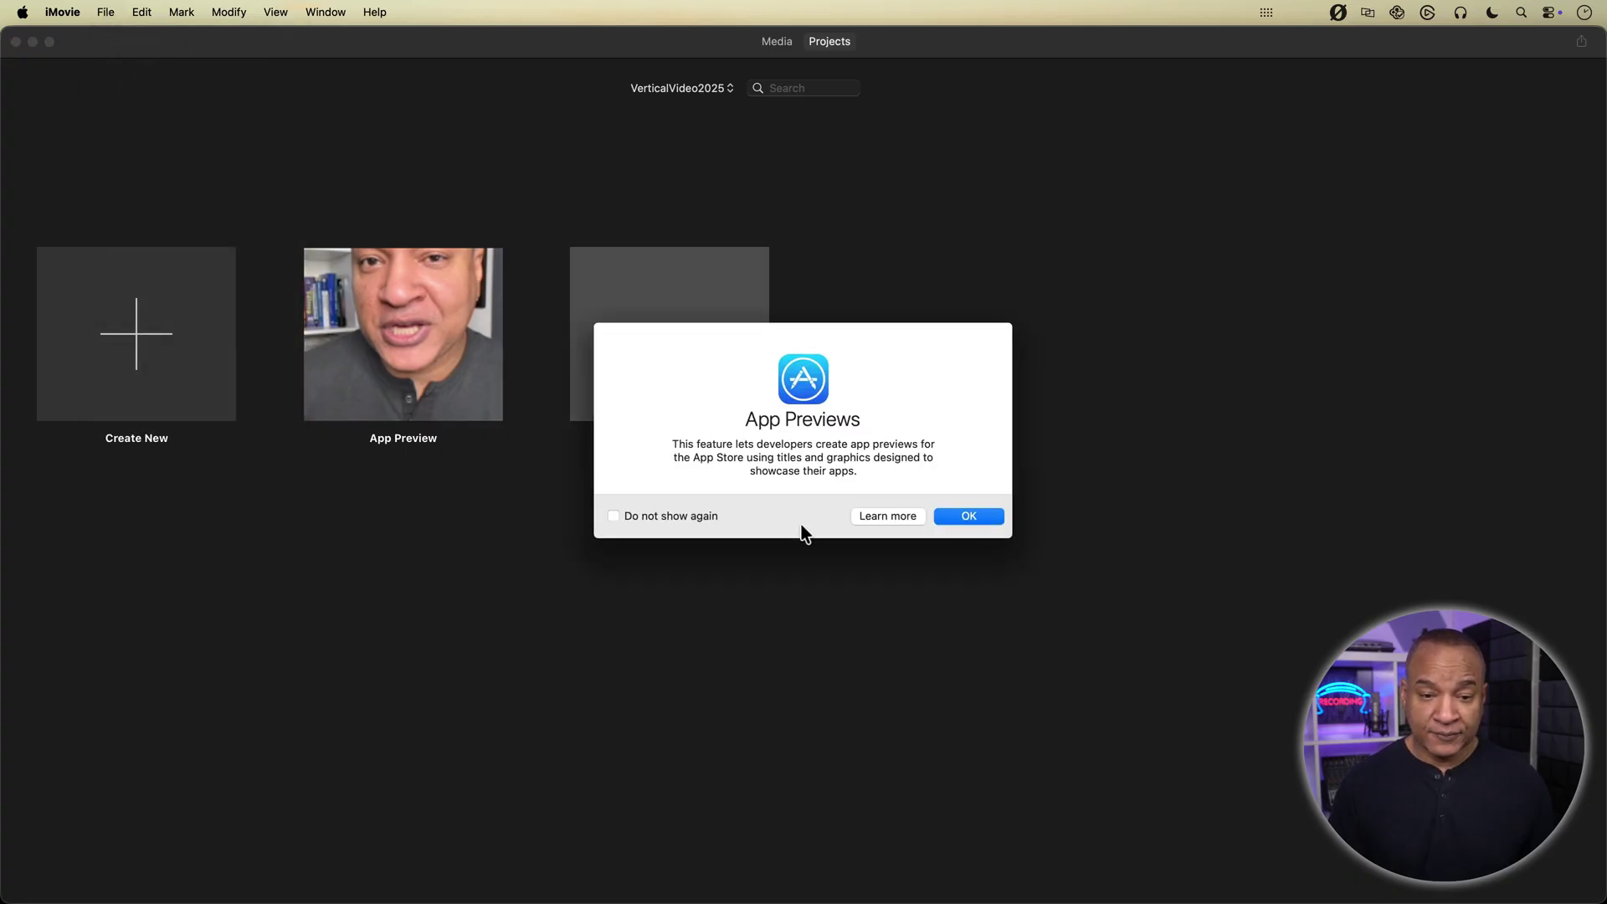
left_click(984, 513)
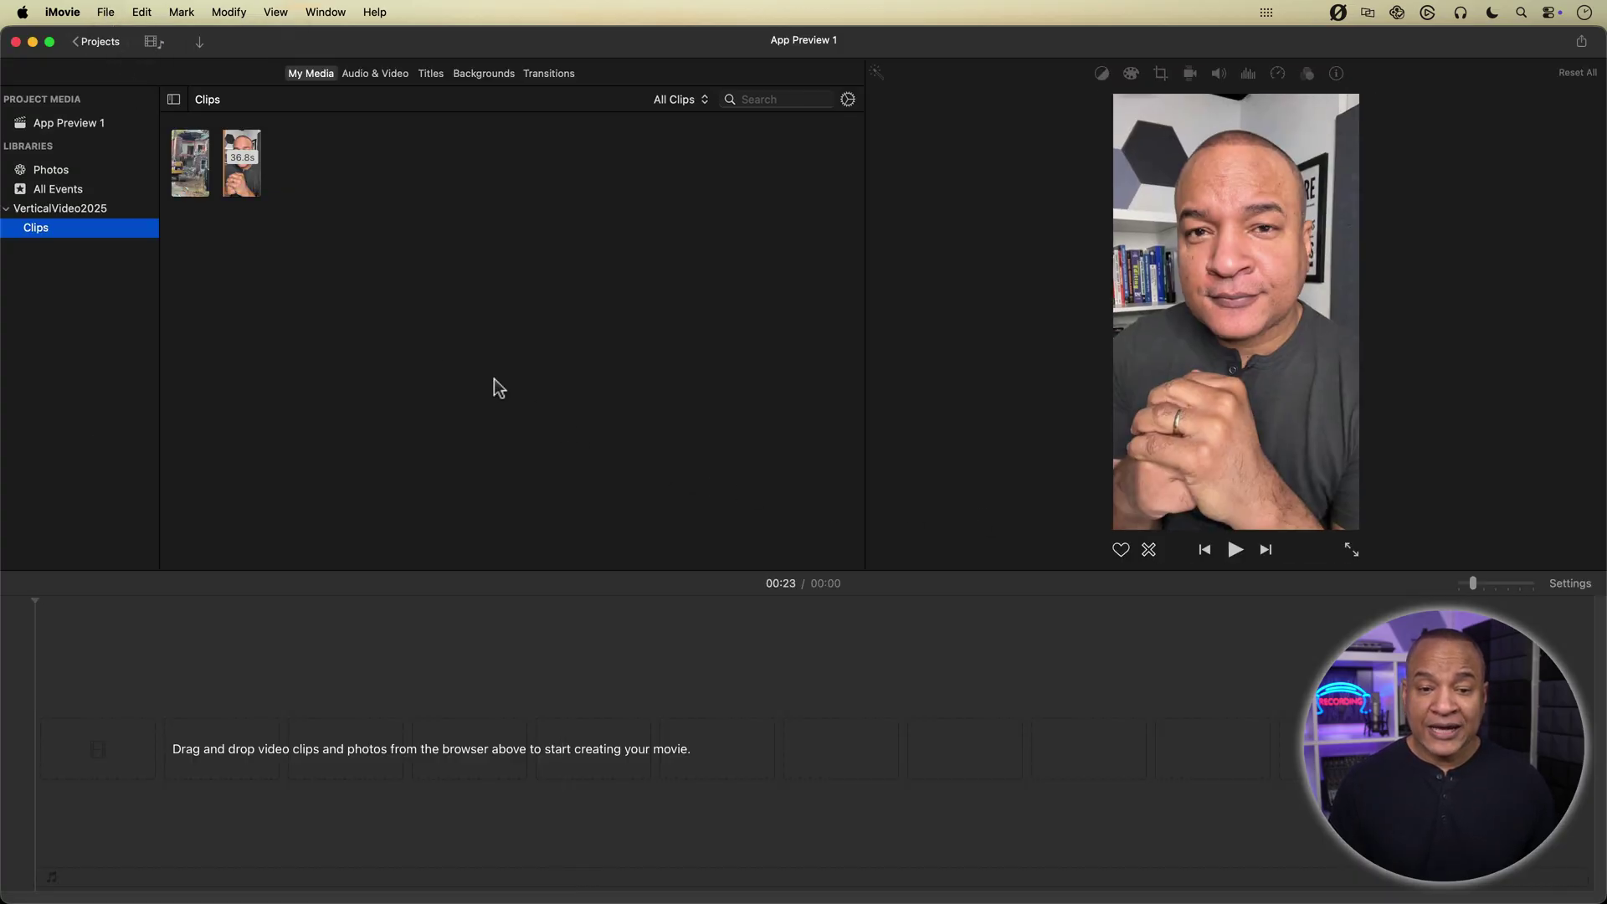
- Put the 36-second vertical clip on the empty timeline, pause at 00:13, and switch to Finder
left_click_drag(241, 191, 118, 703)
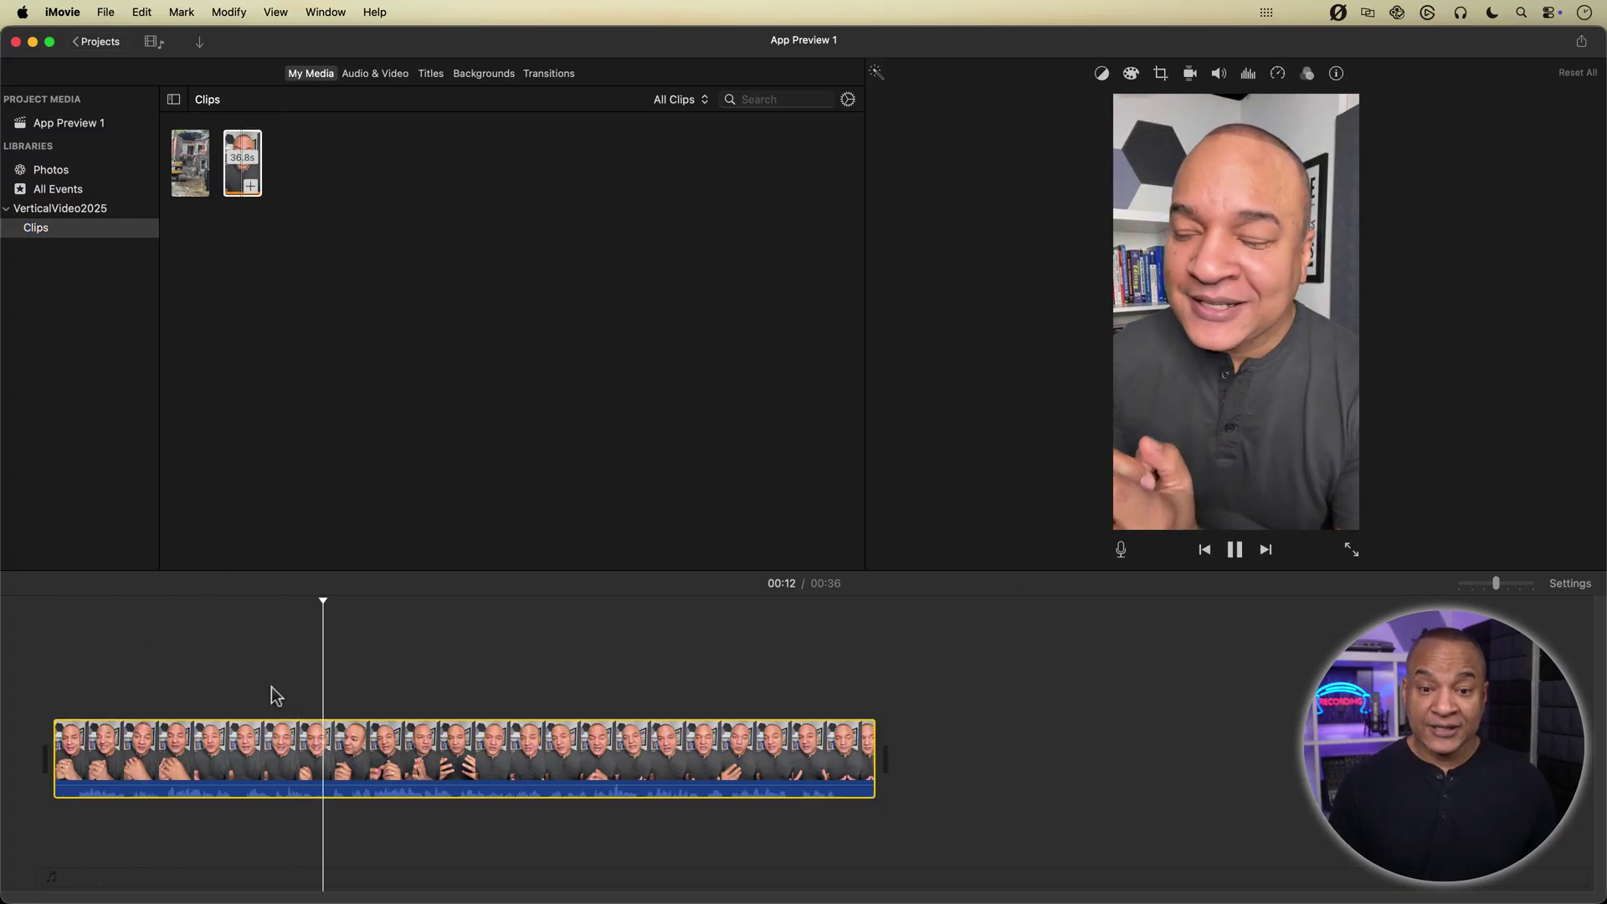
key("space")
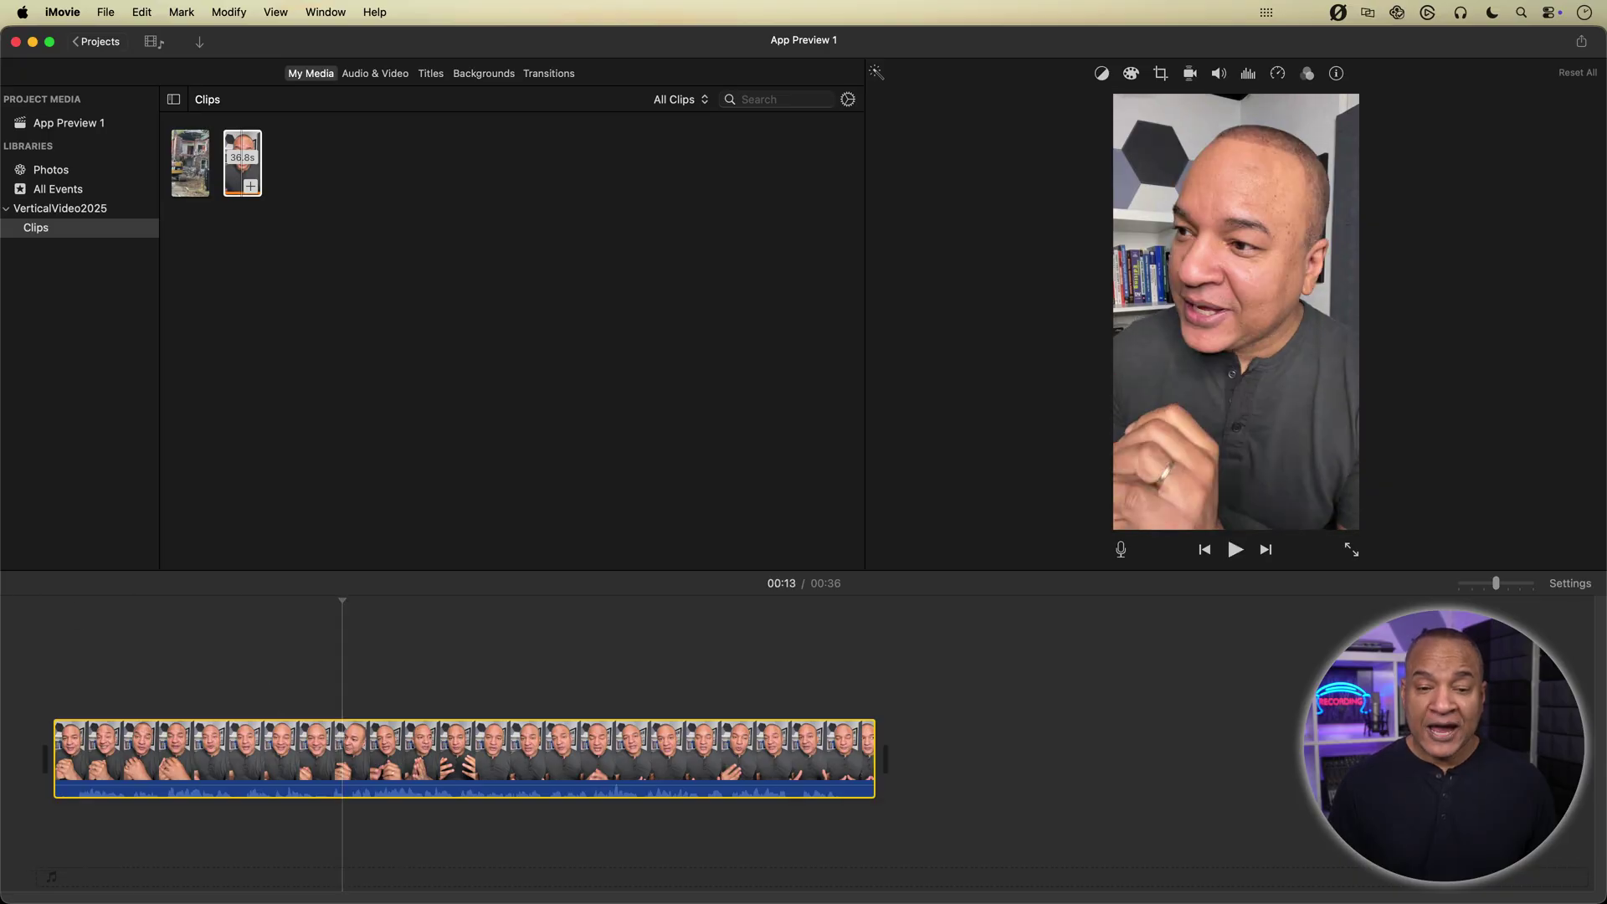
key("super+Tab")
- Import PodcastSampleClip.mp4 and add it after the vertical clip on the timeline
left_click_drag(358, 403, 398, 358)
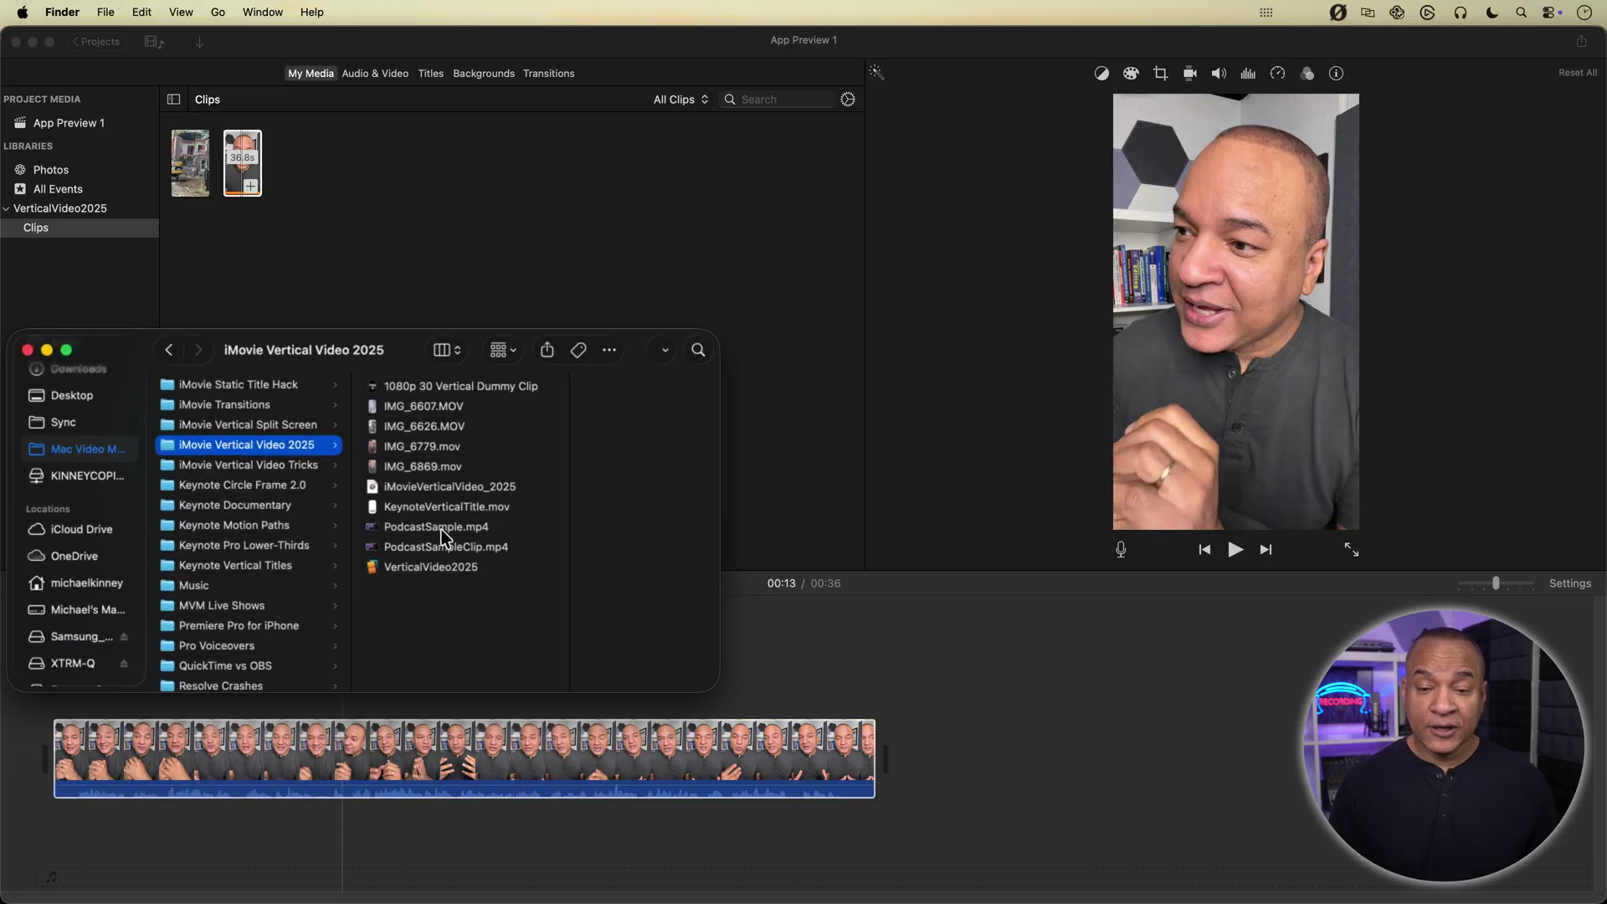
left_click_drag(449, 544, 420, 221)
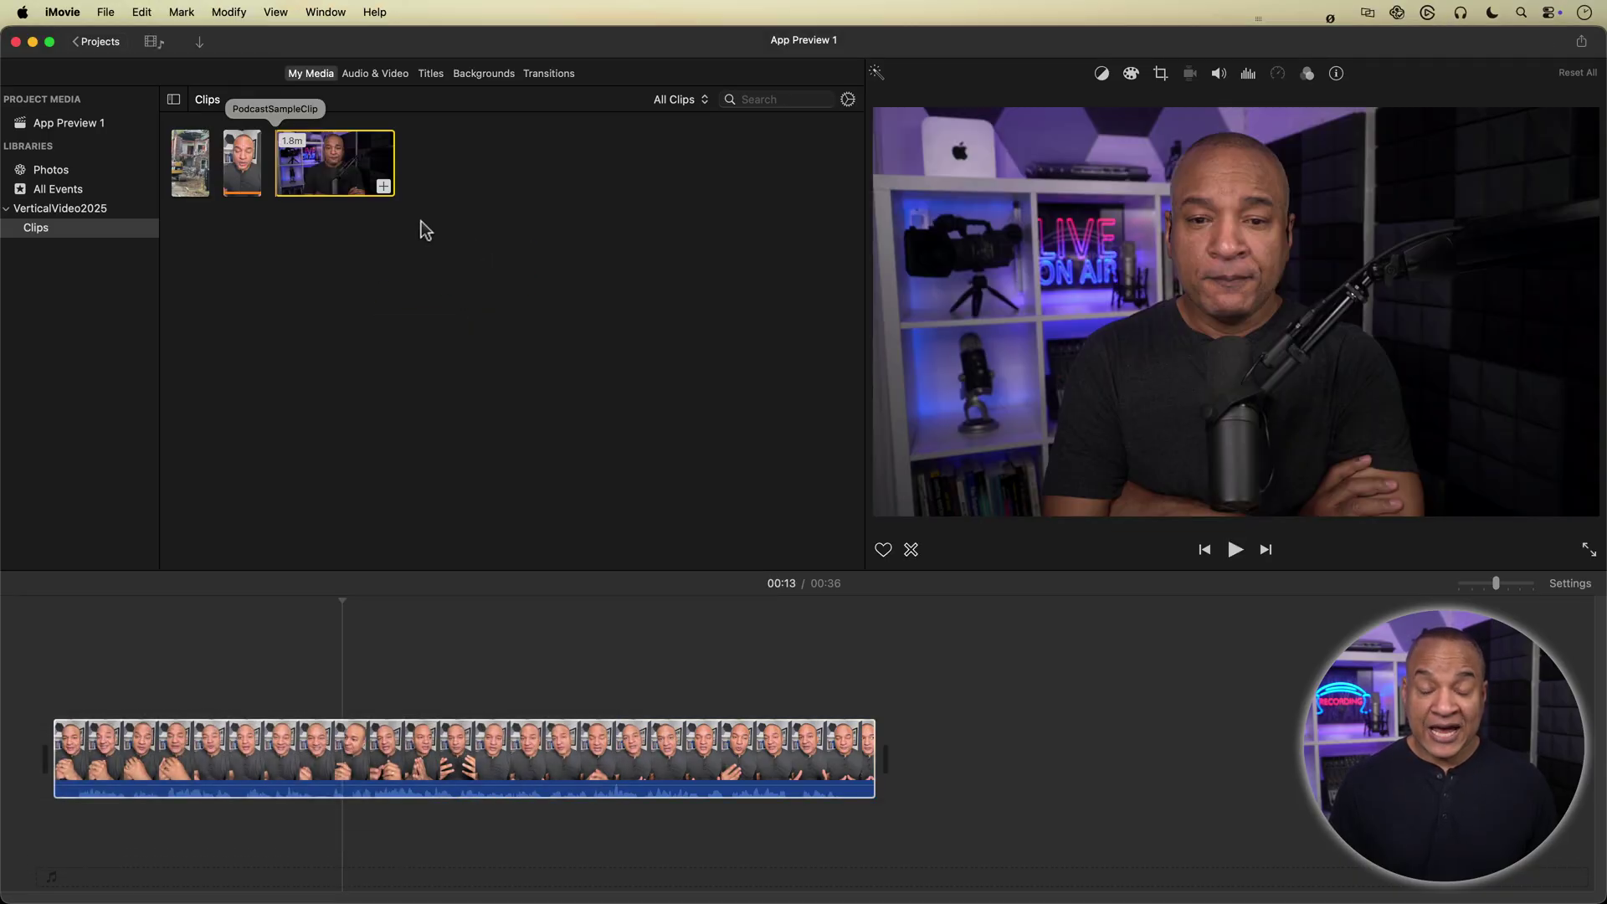
left_click_drag(326, 158, 925, 708)
key("shift+z")
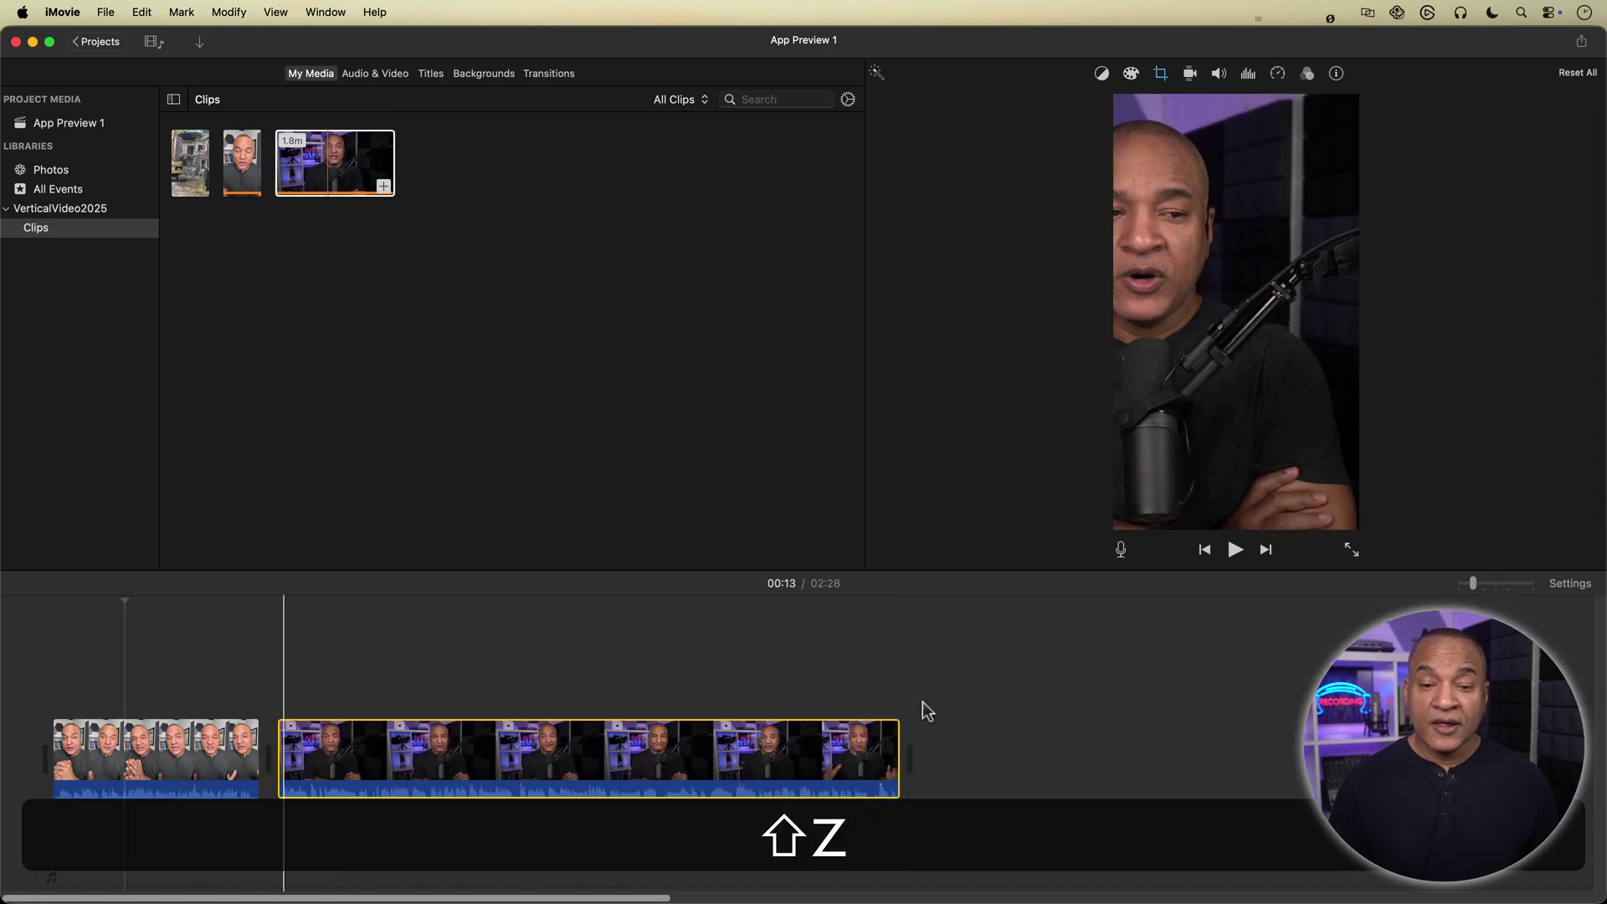
key("space")
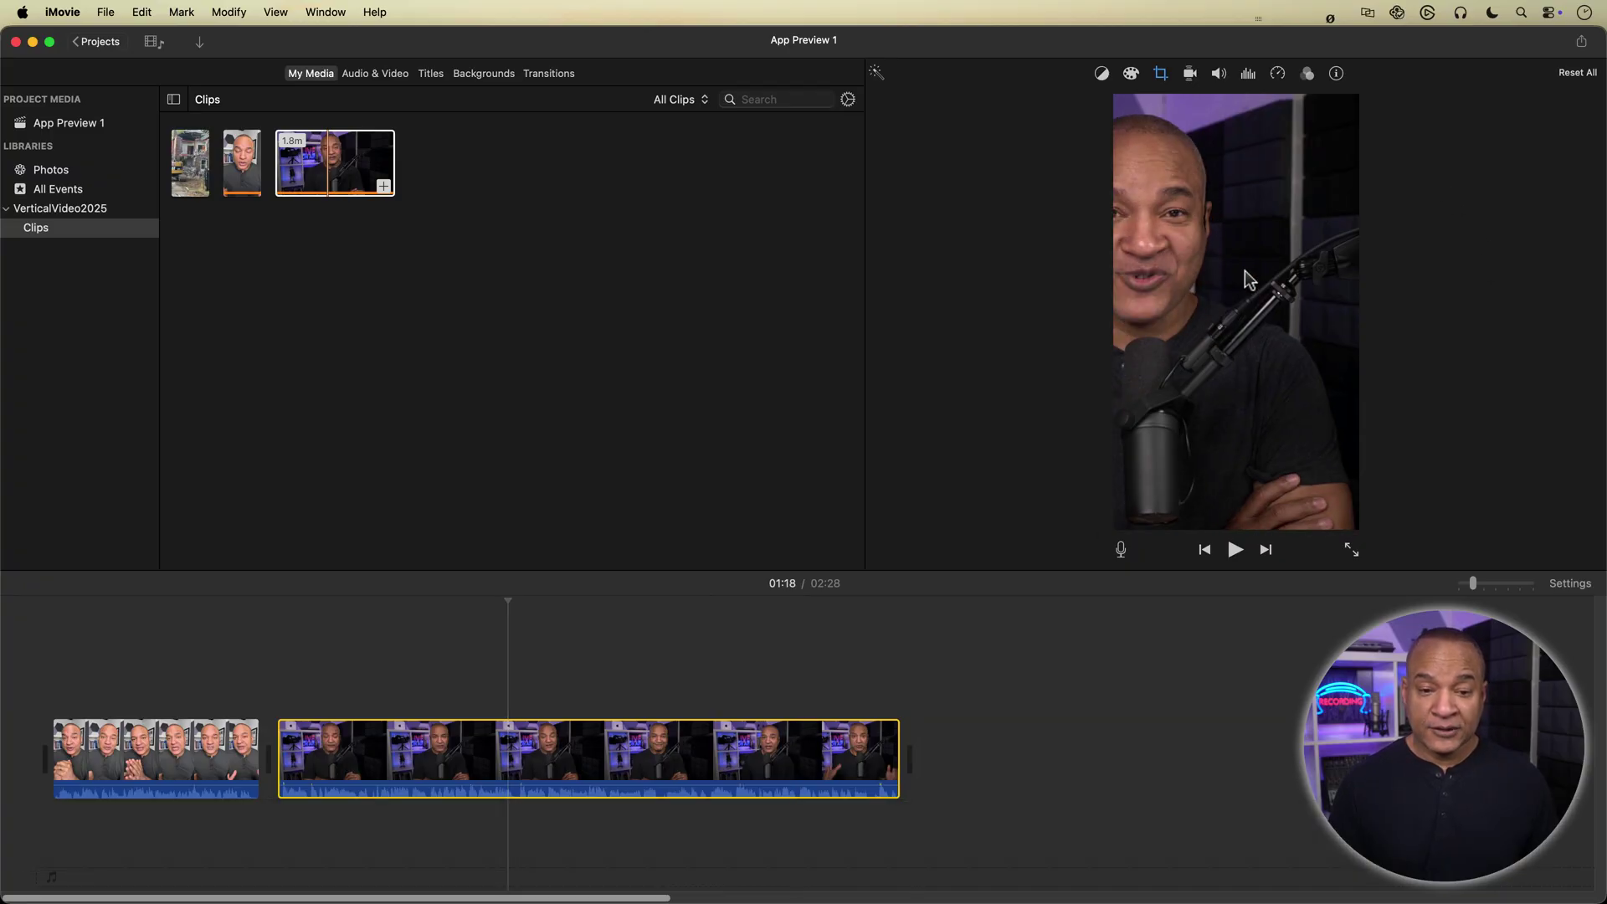
- Delete the original vertical clip so only the 01:51 podcast clip remains, and play it
left_click(164, 758)
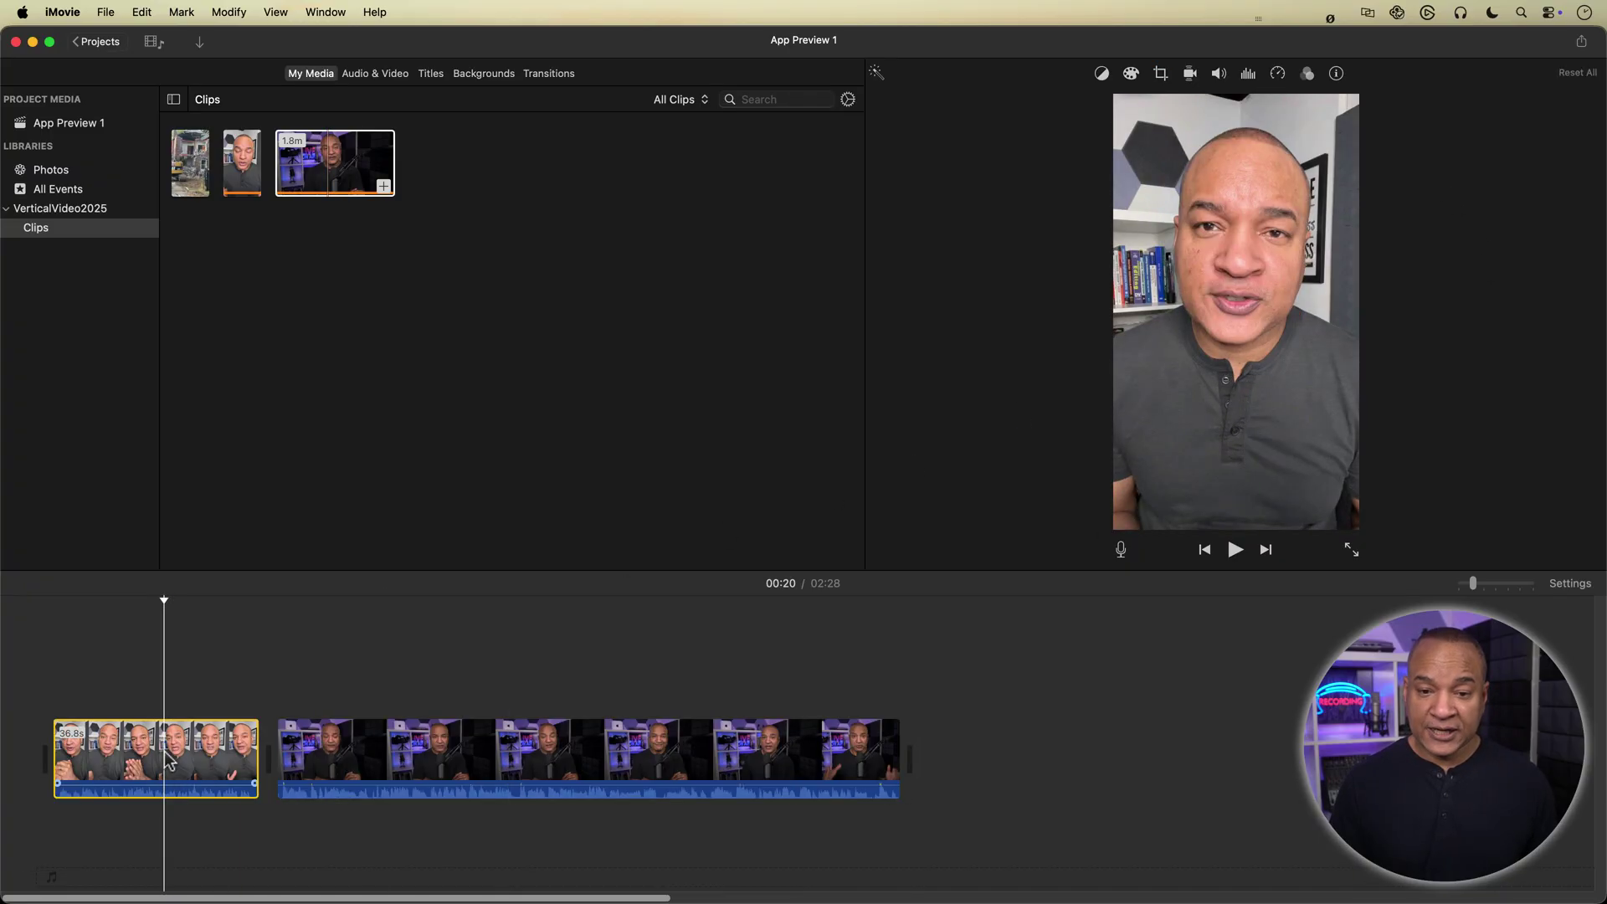
key("BackSpace")
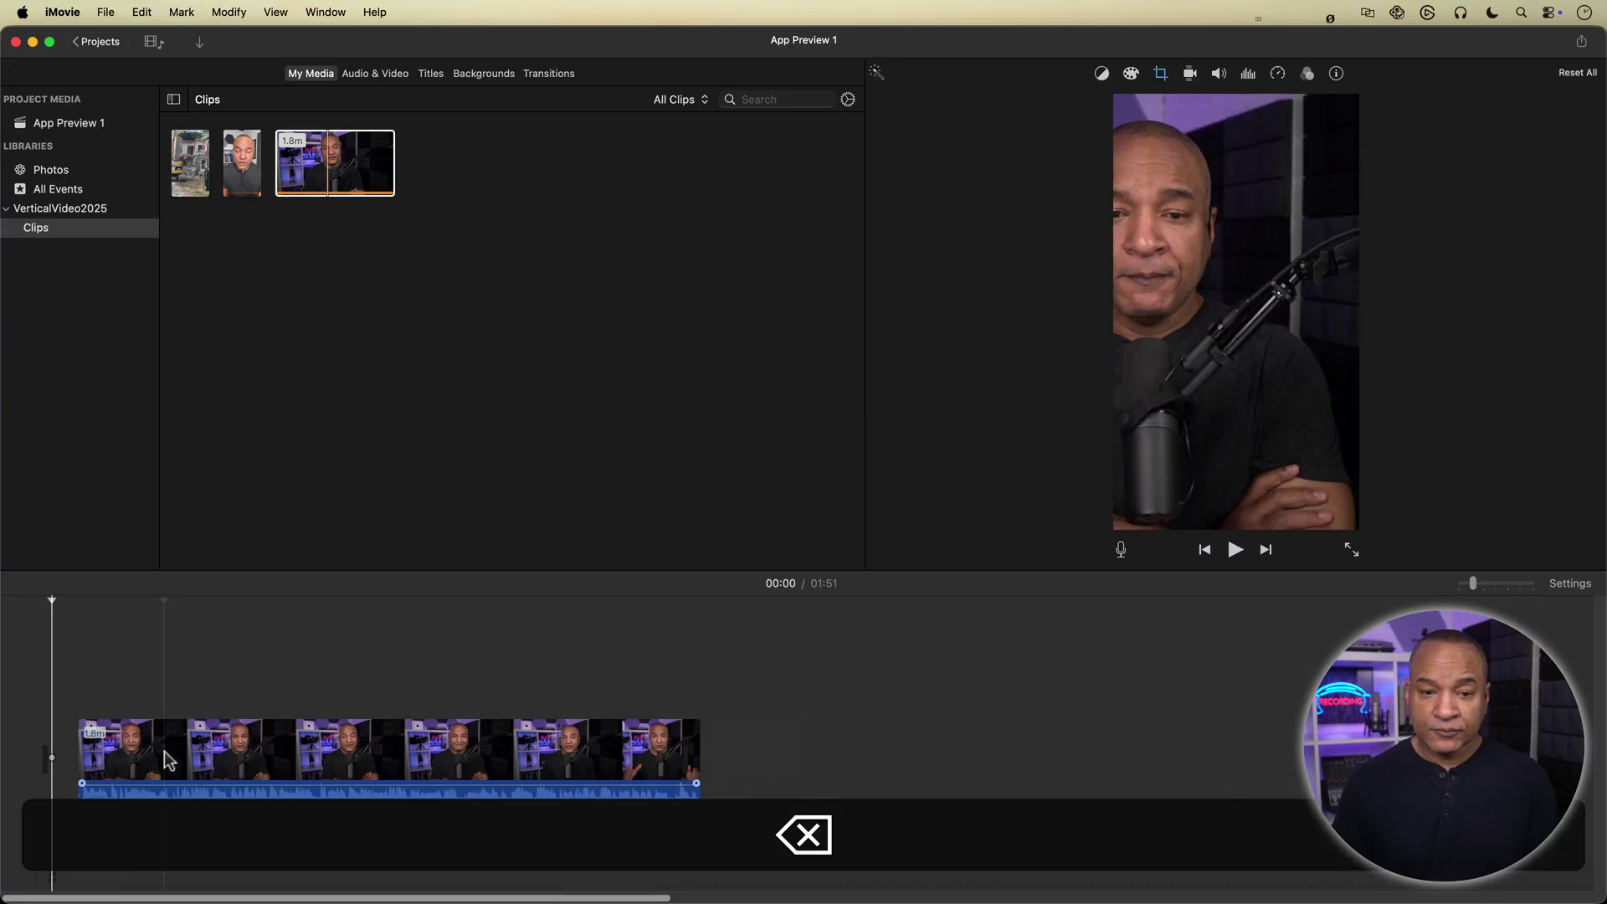
key("shift+z")
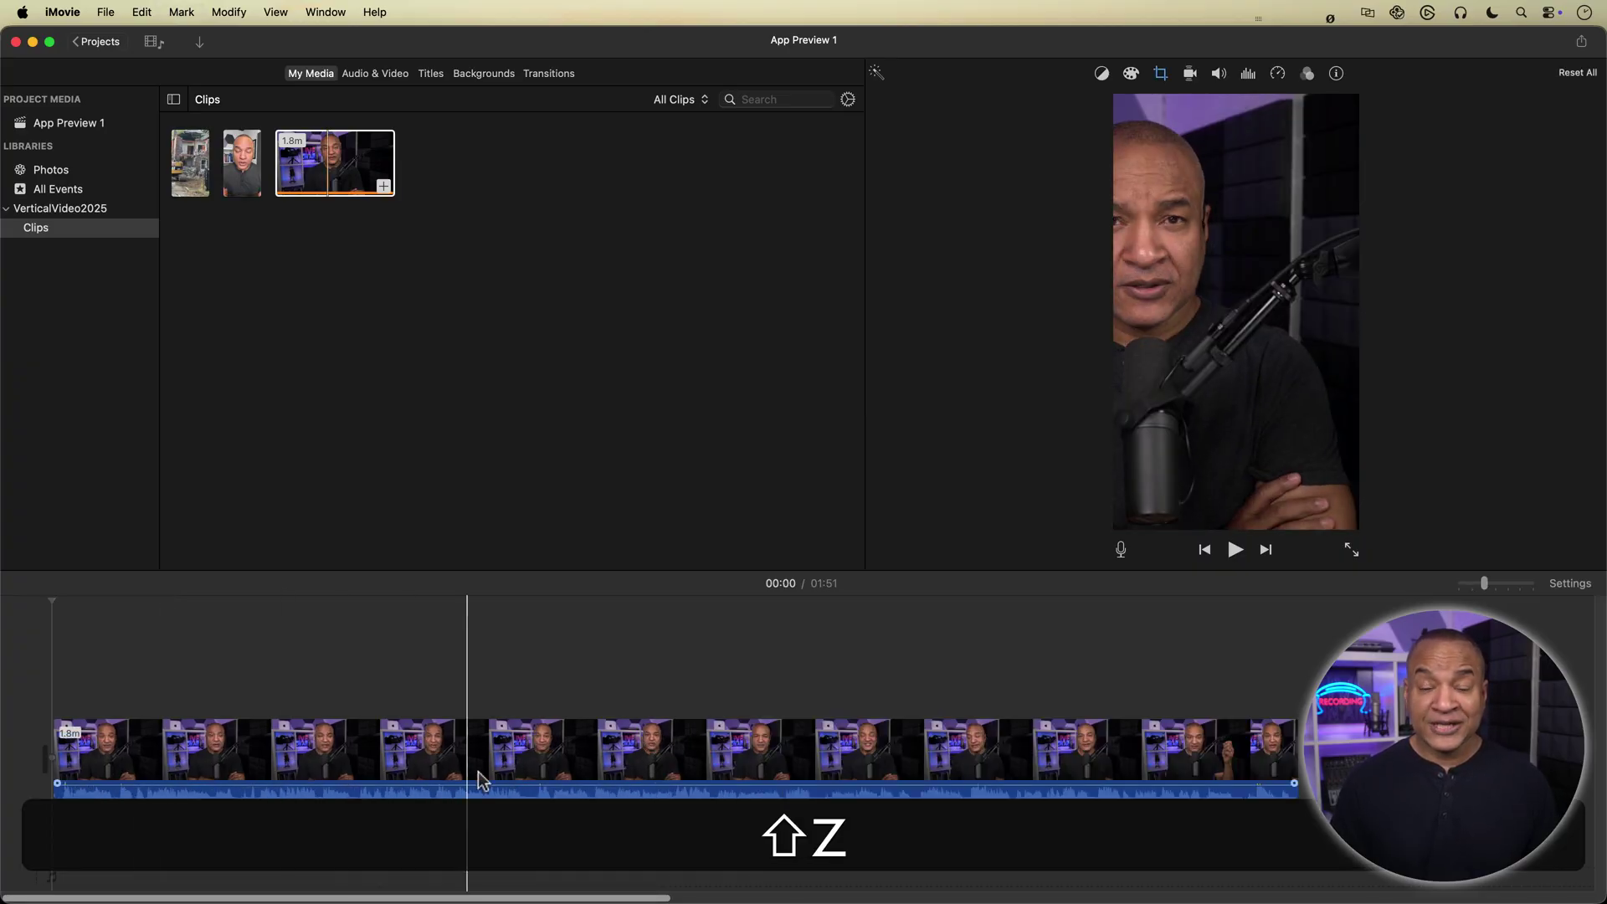
left_click(617, 763)
key("space")
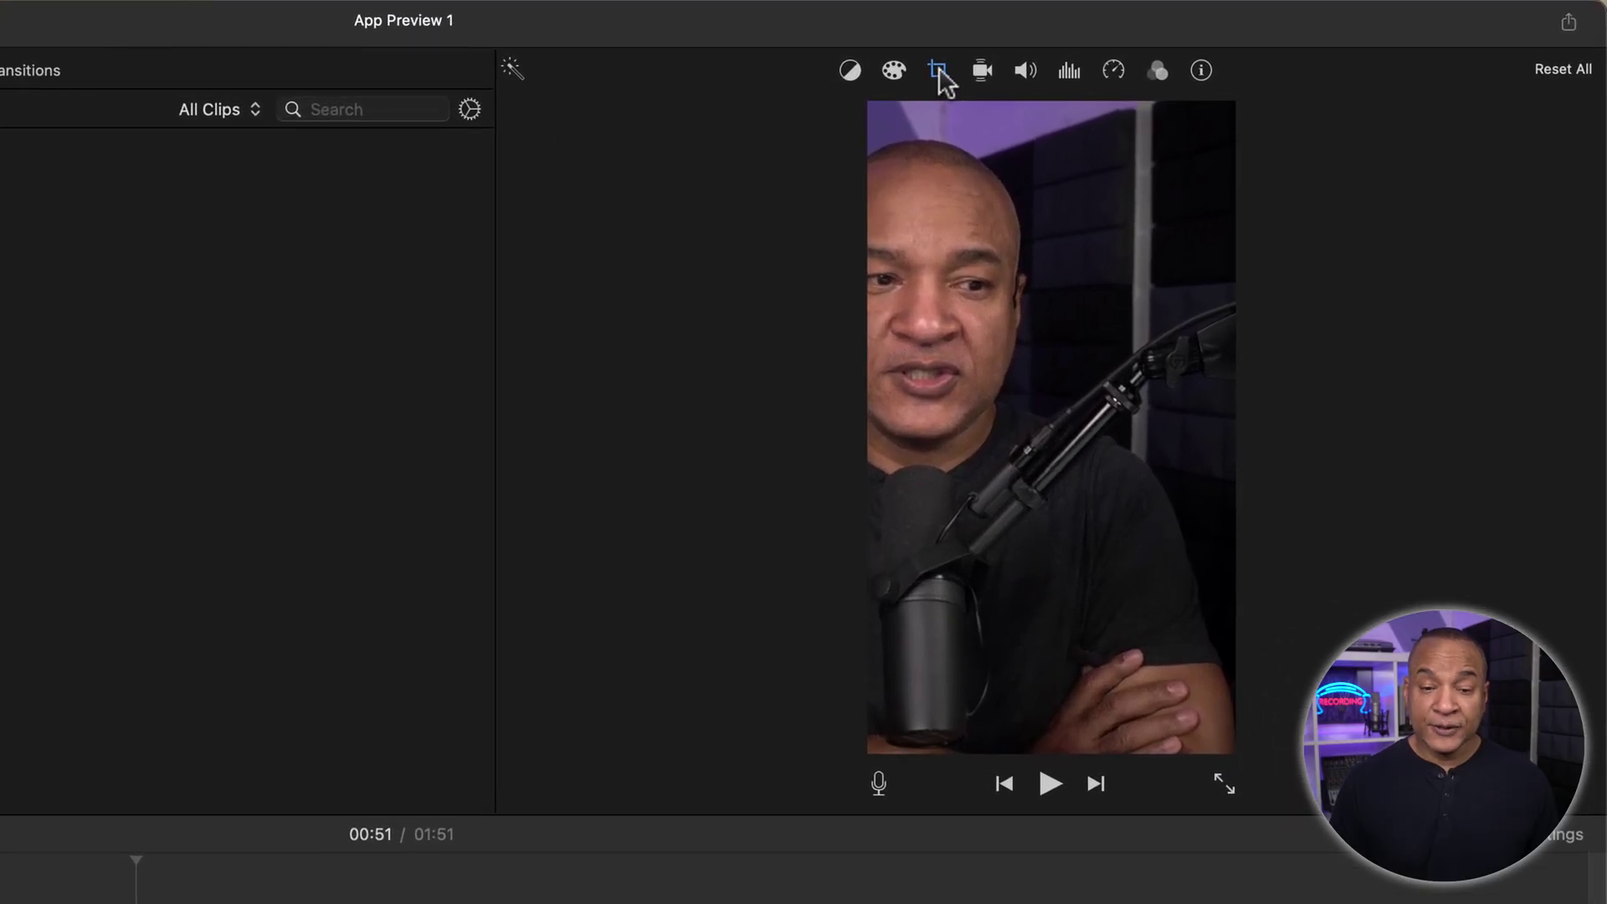
- Shift the Crop to Fill frame left to centre the speaker and apply the crop
left_click(965, 72)
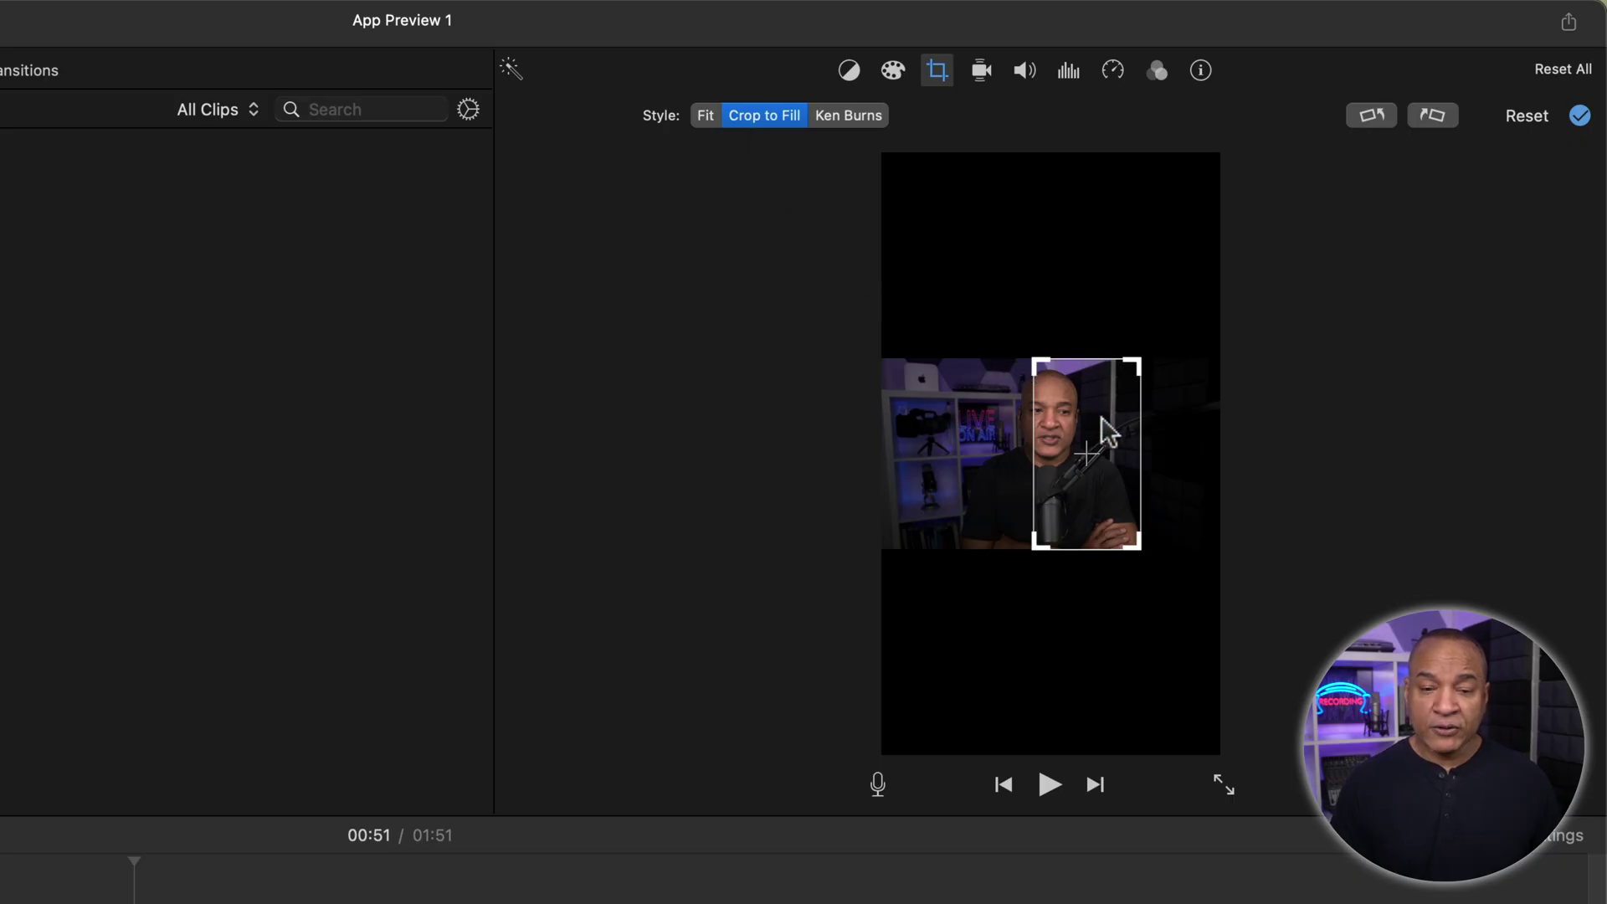
left_click_drag(1114, 402, 1080, 405)
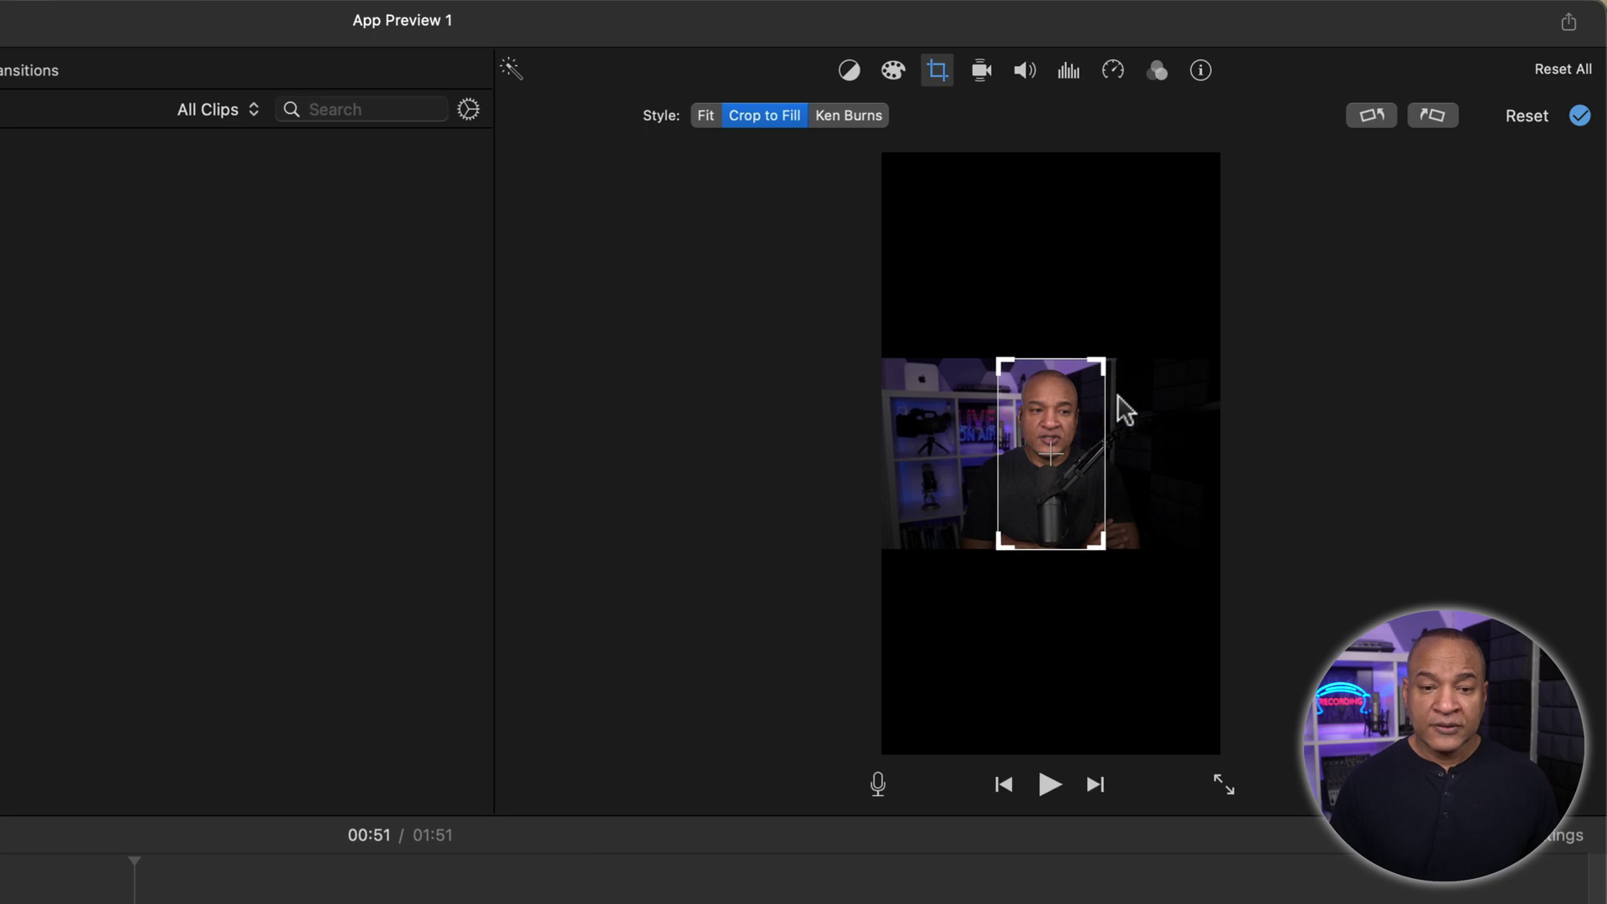
left_click(1580, 115)
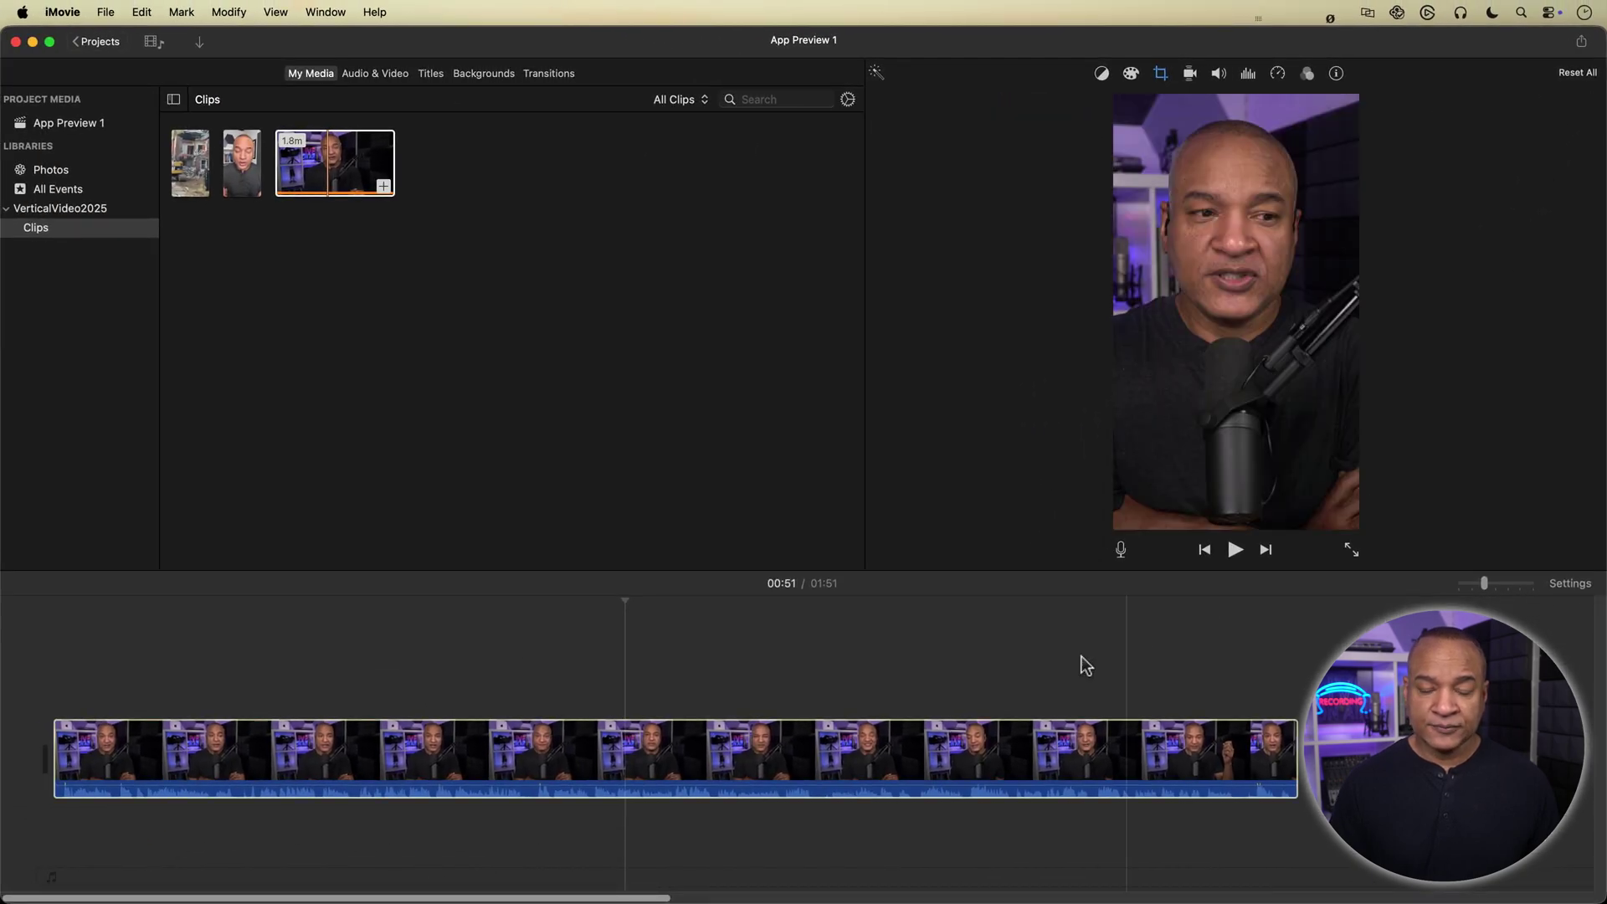
- Play the cropped podcast clip from a chosen point to check the crop
left_click(591, 671)
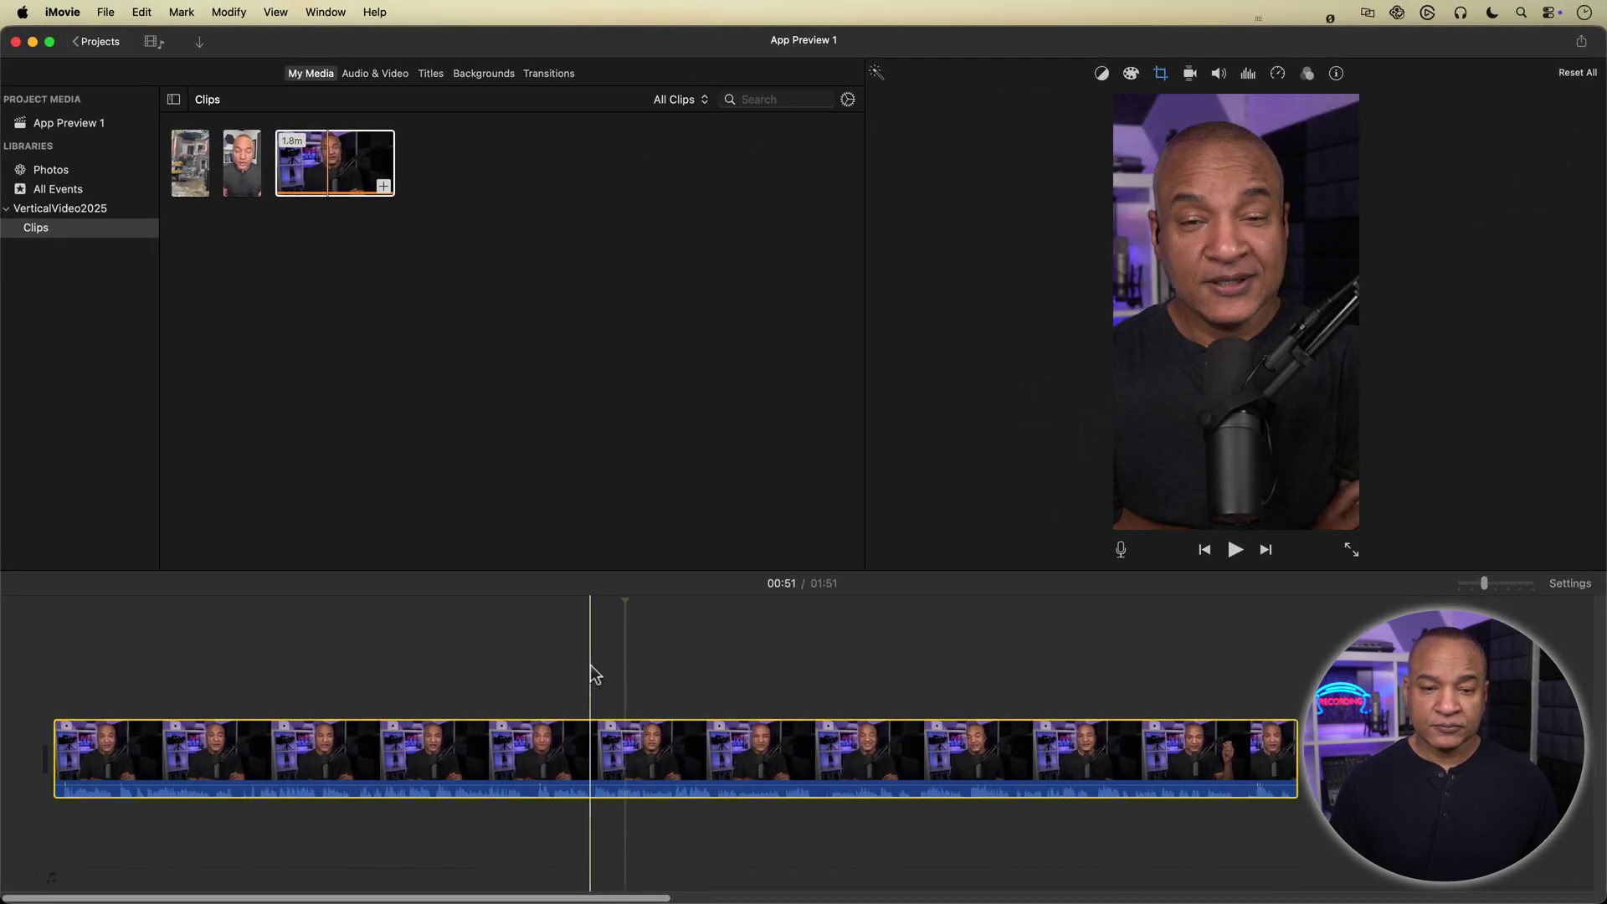
key("space")
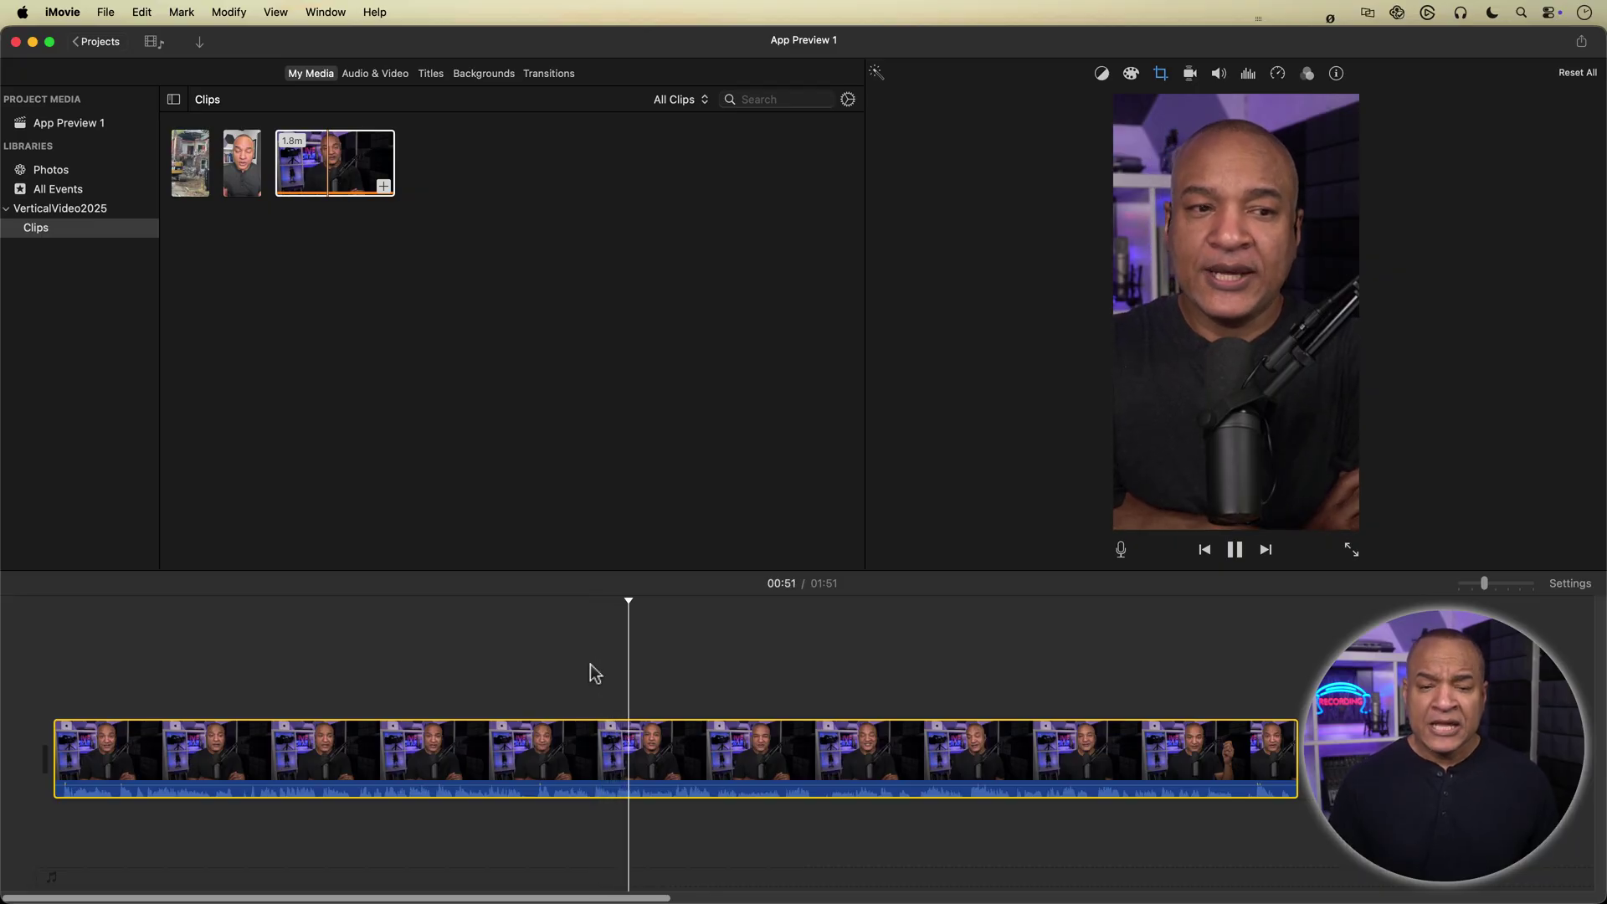
key("space")
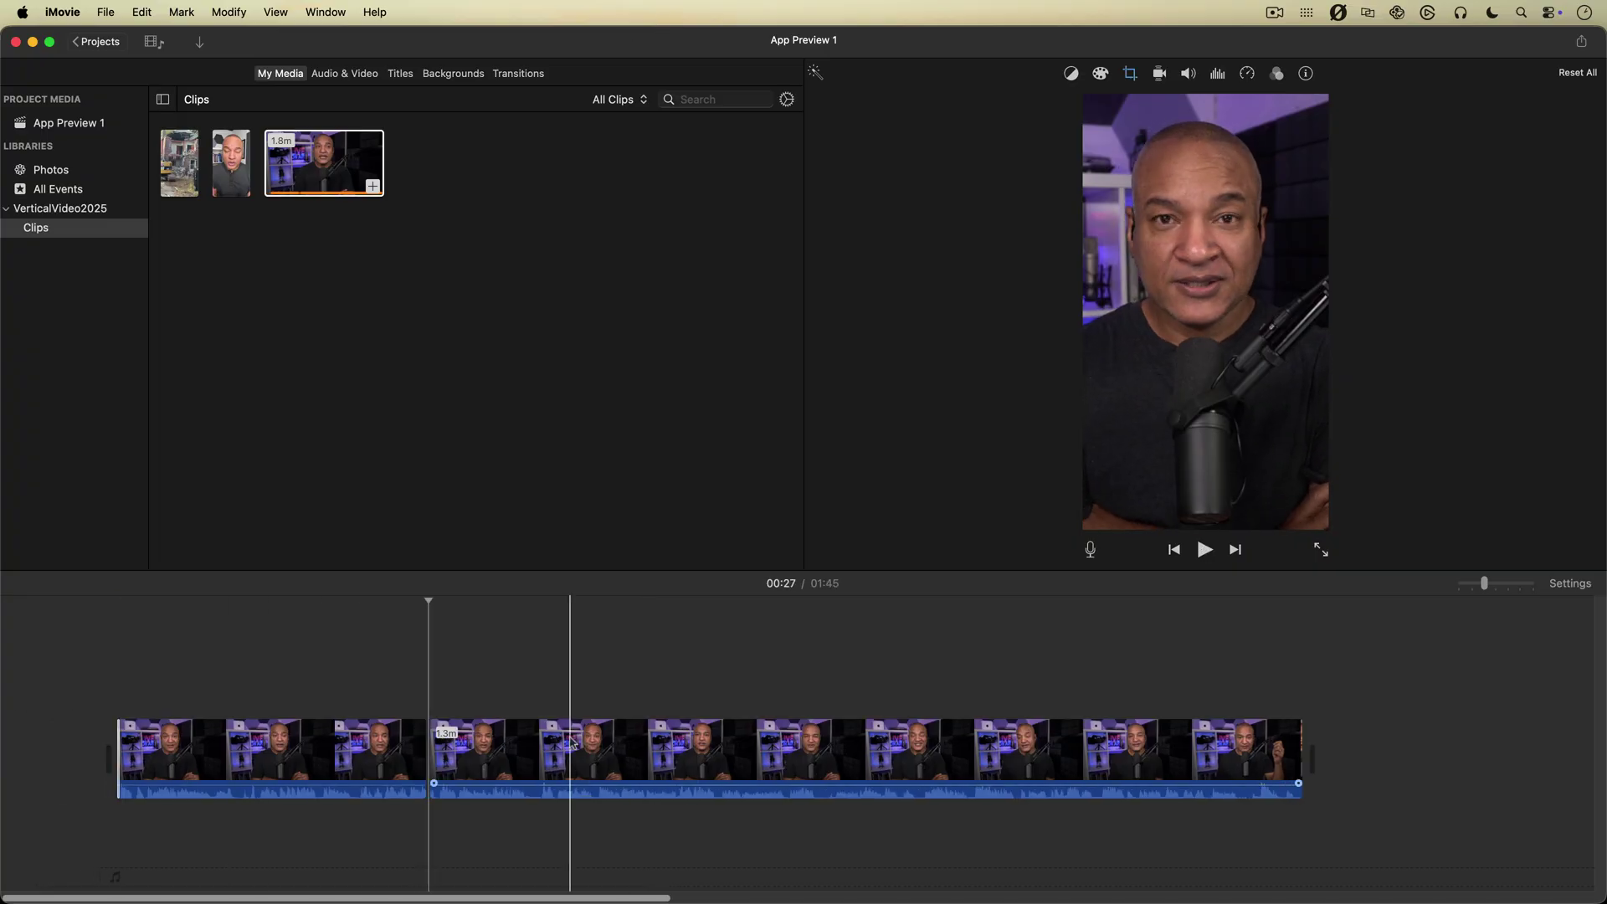
- Apply a speed change to the clip and add the Simple theme music track
left_click(1053, 104)
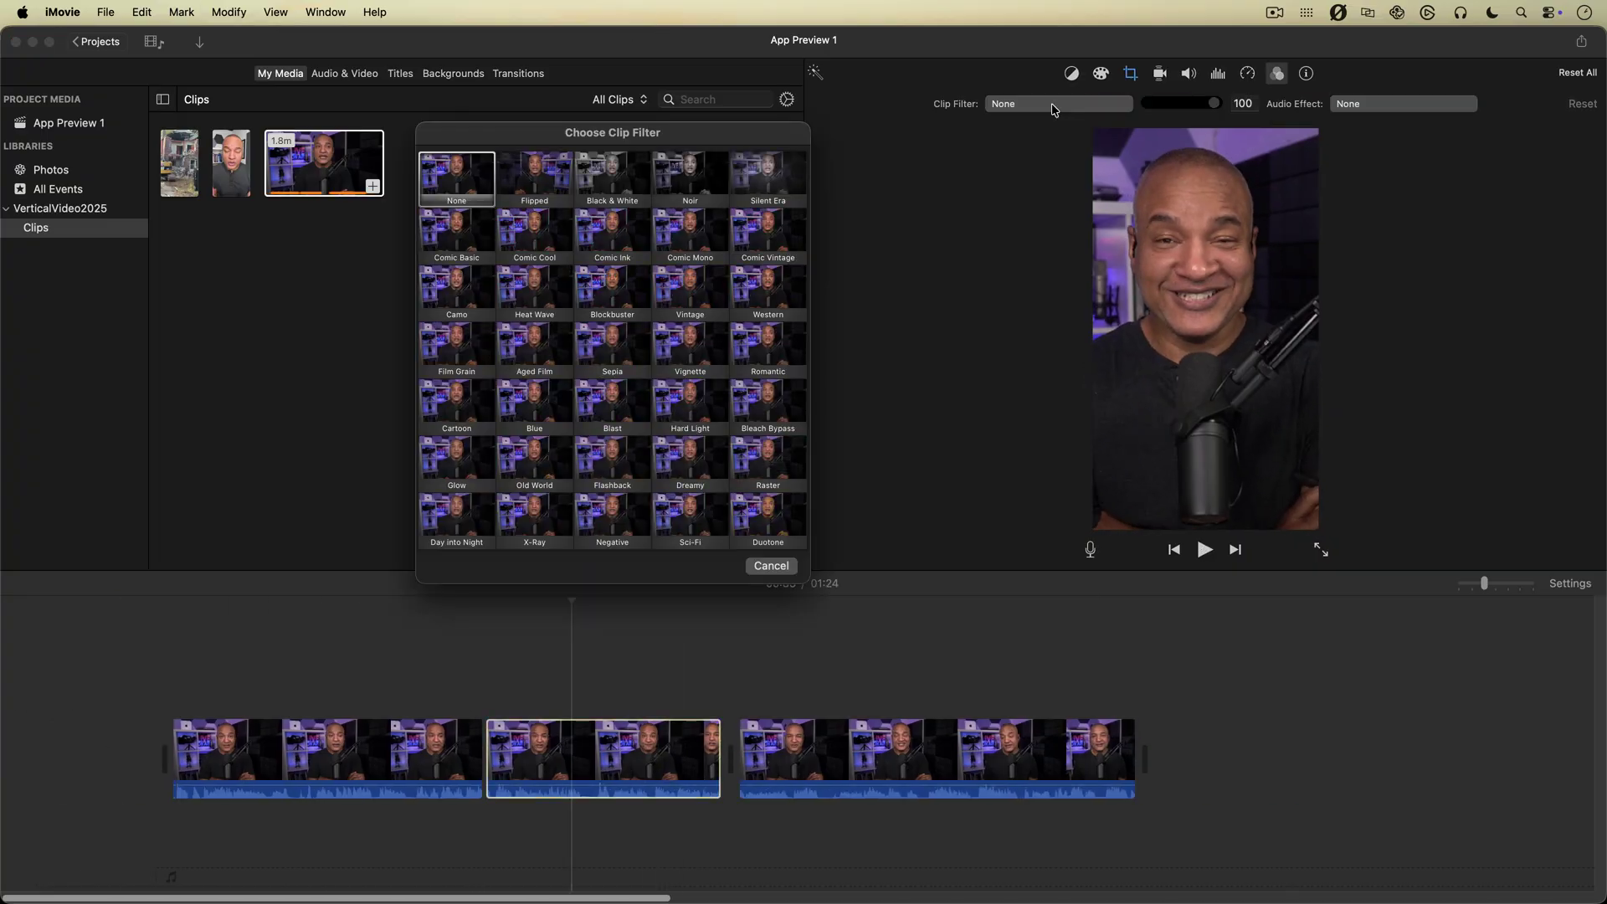
key("Escape")
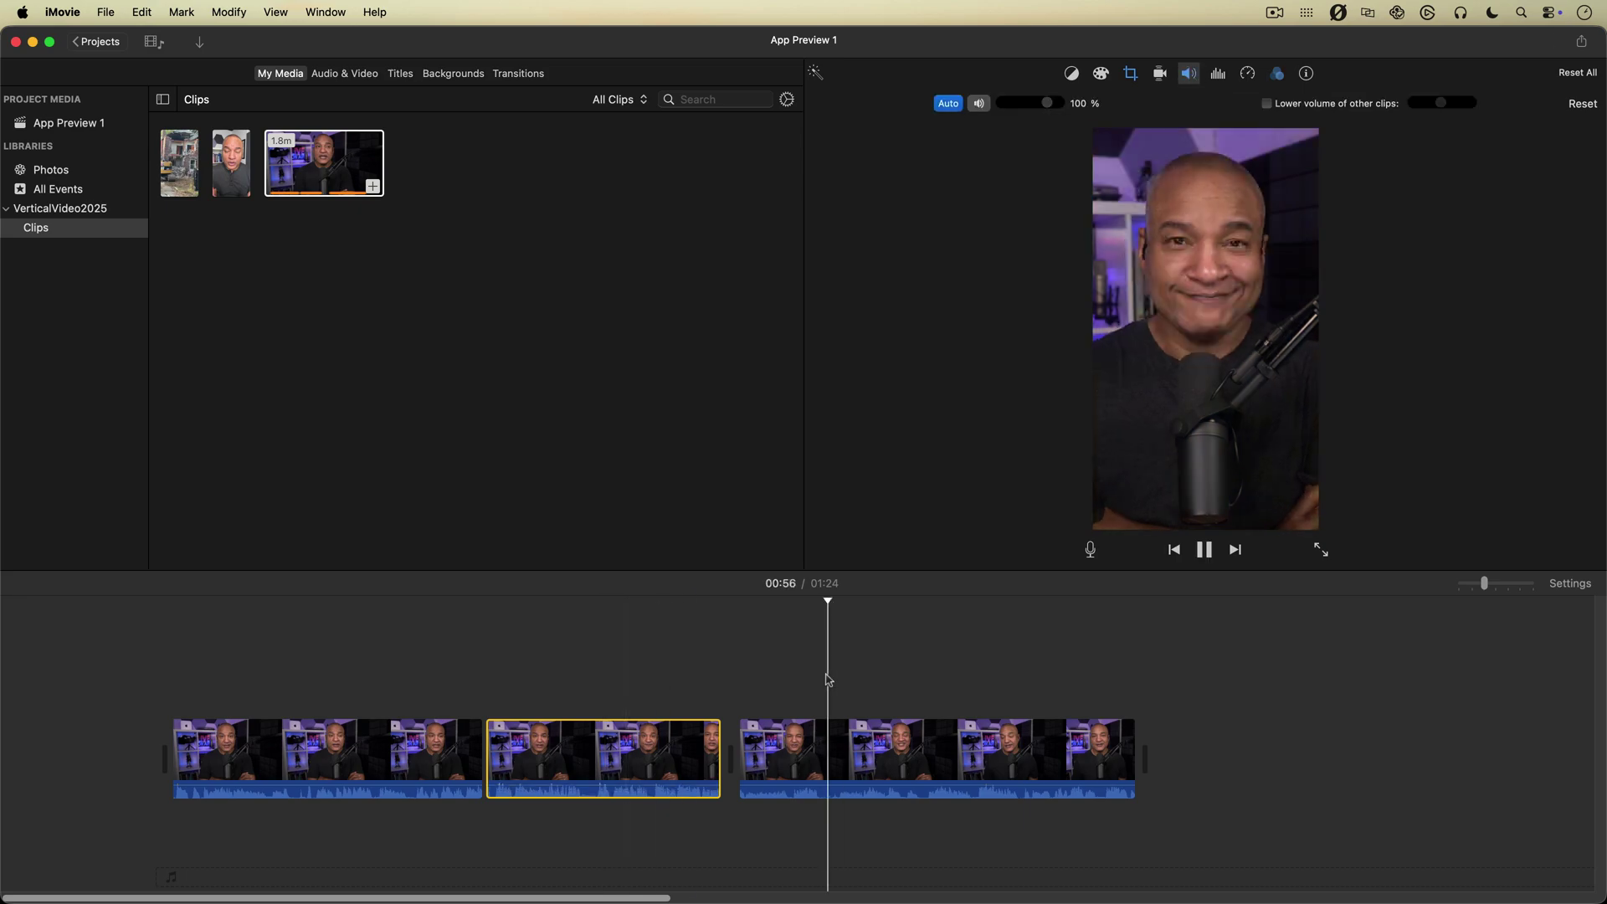
left_click(1011, 103)
left_click(997, 148)
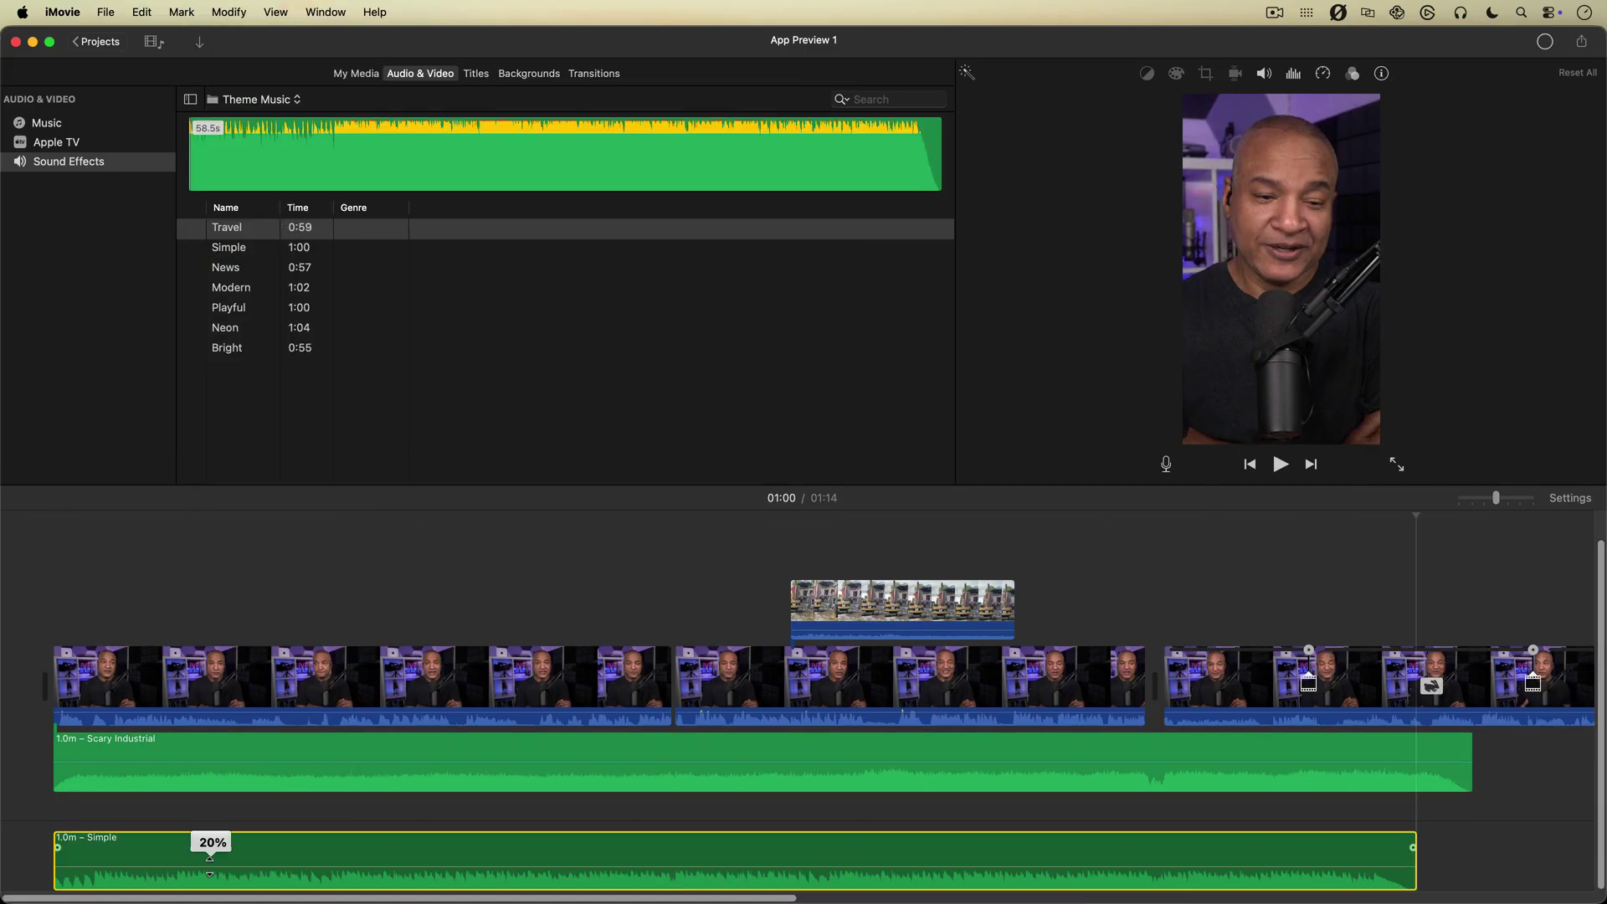
left_click(570, 678)
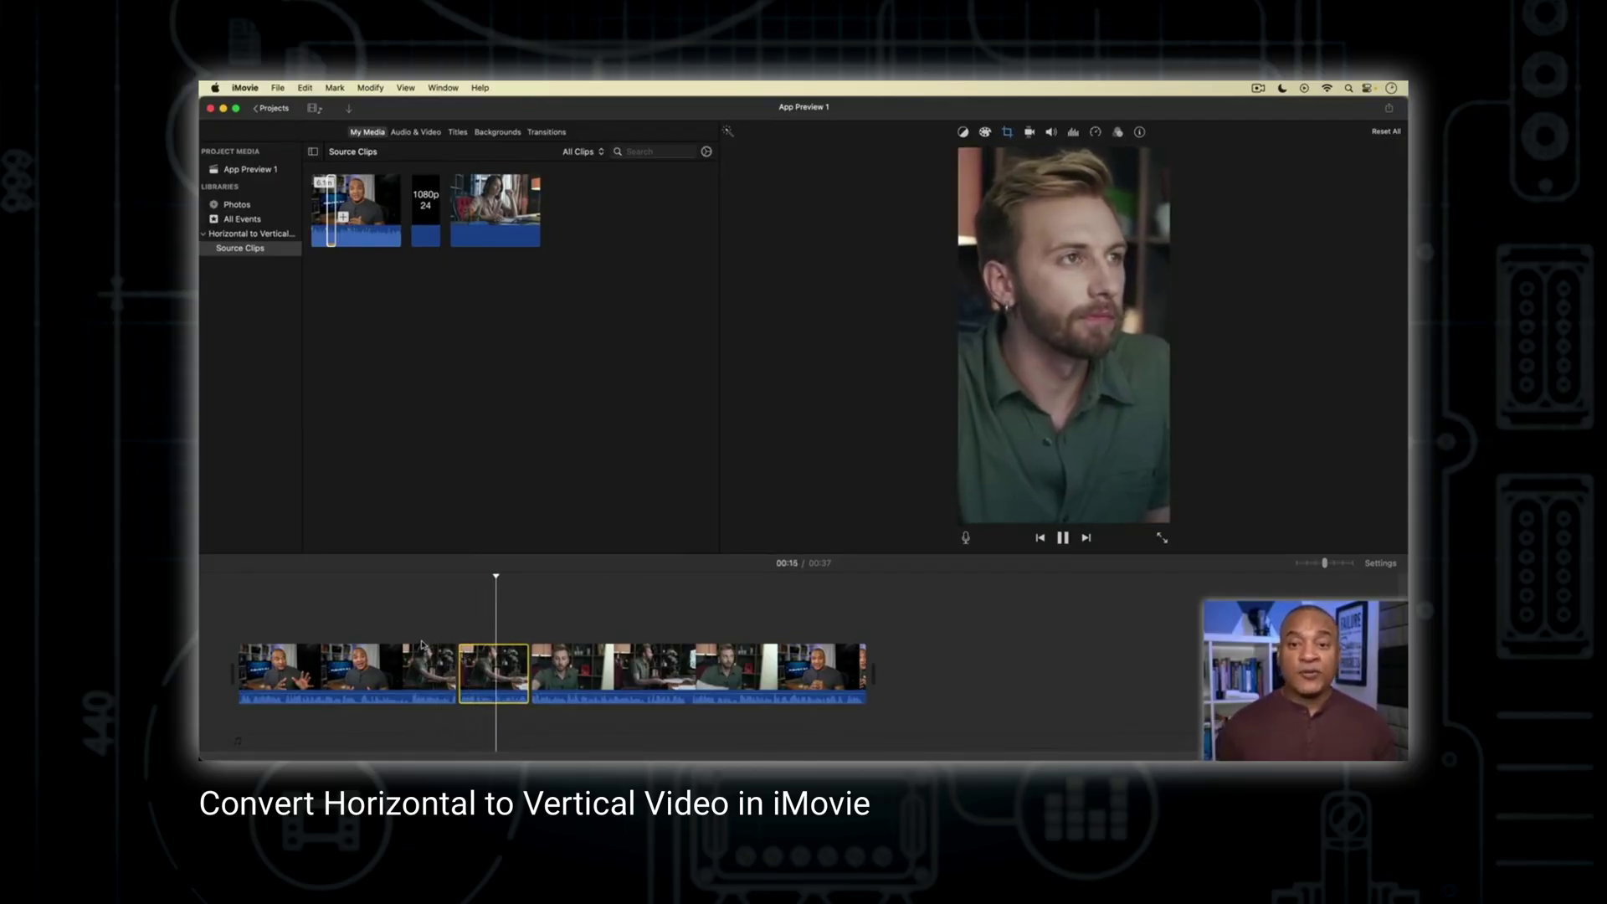
- Stop playback of the podcast edit preview
key("space")
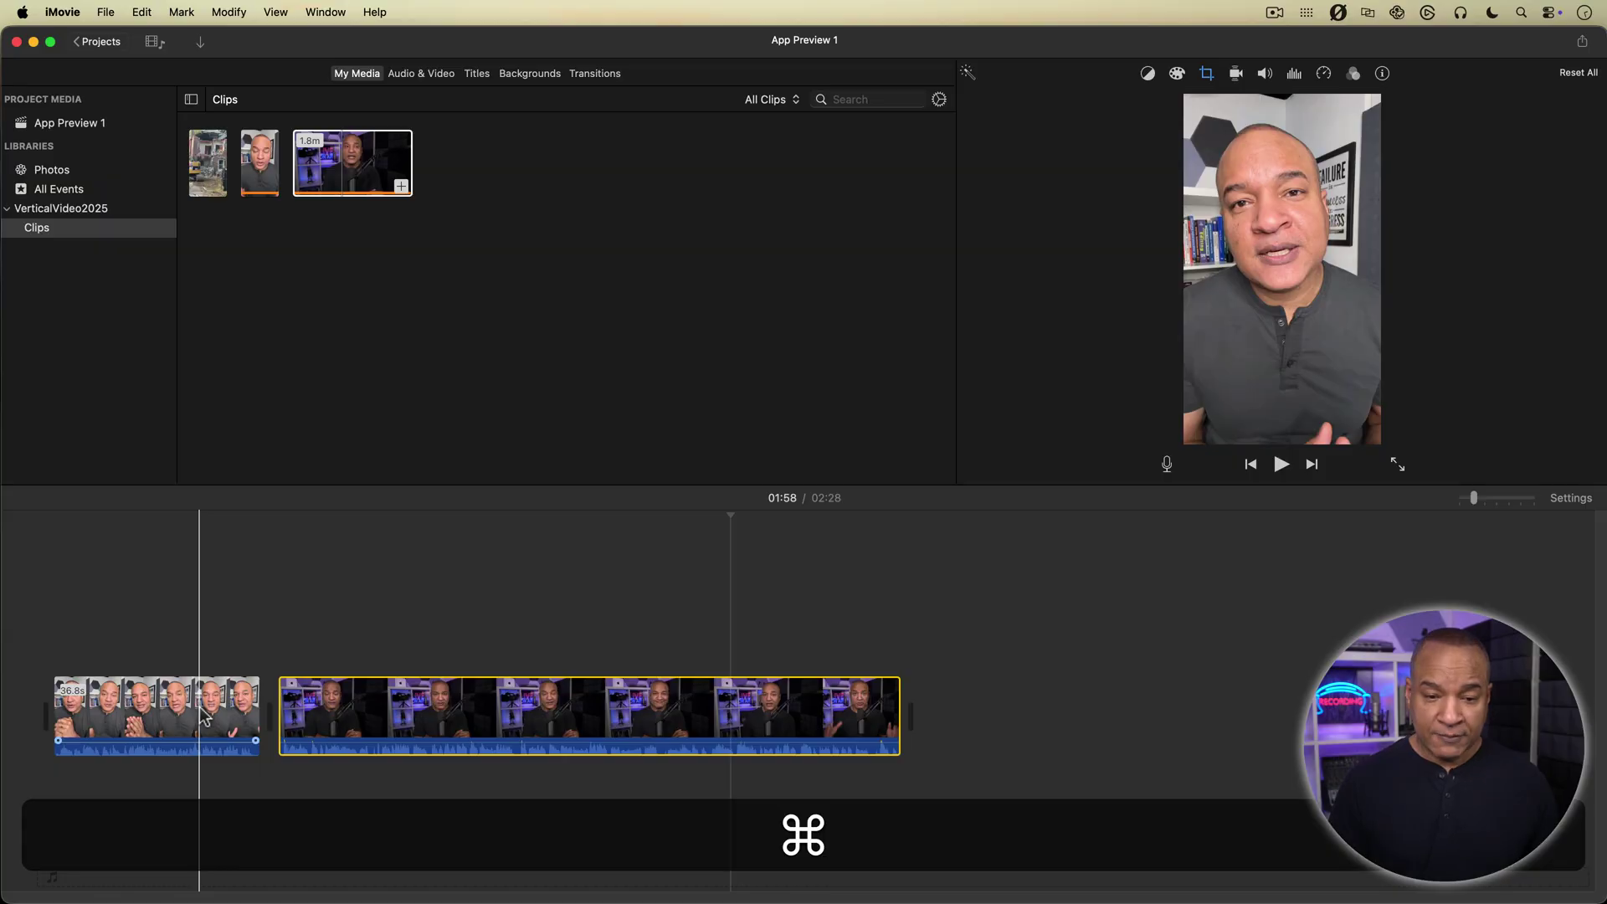
- Undo the last two edits to clear the timeline, then switch to Finder
key("super+z")
key("super+z")
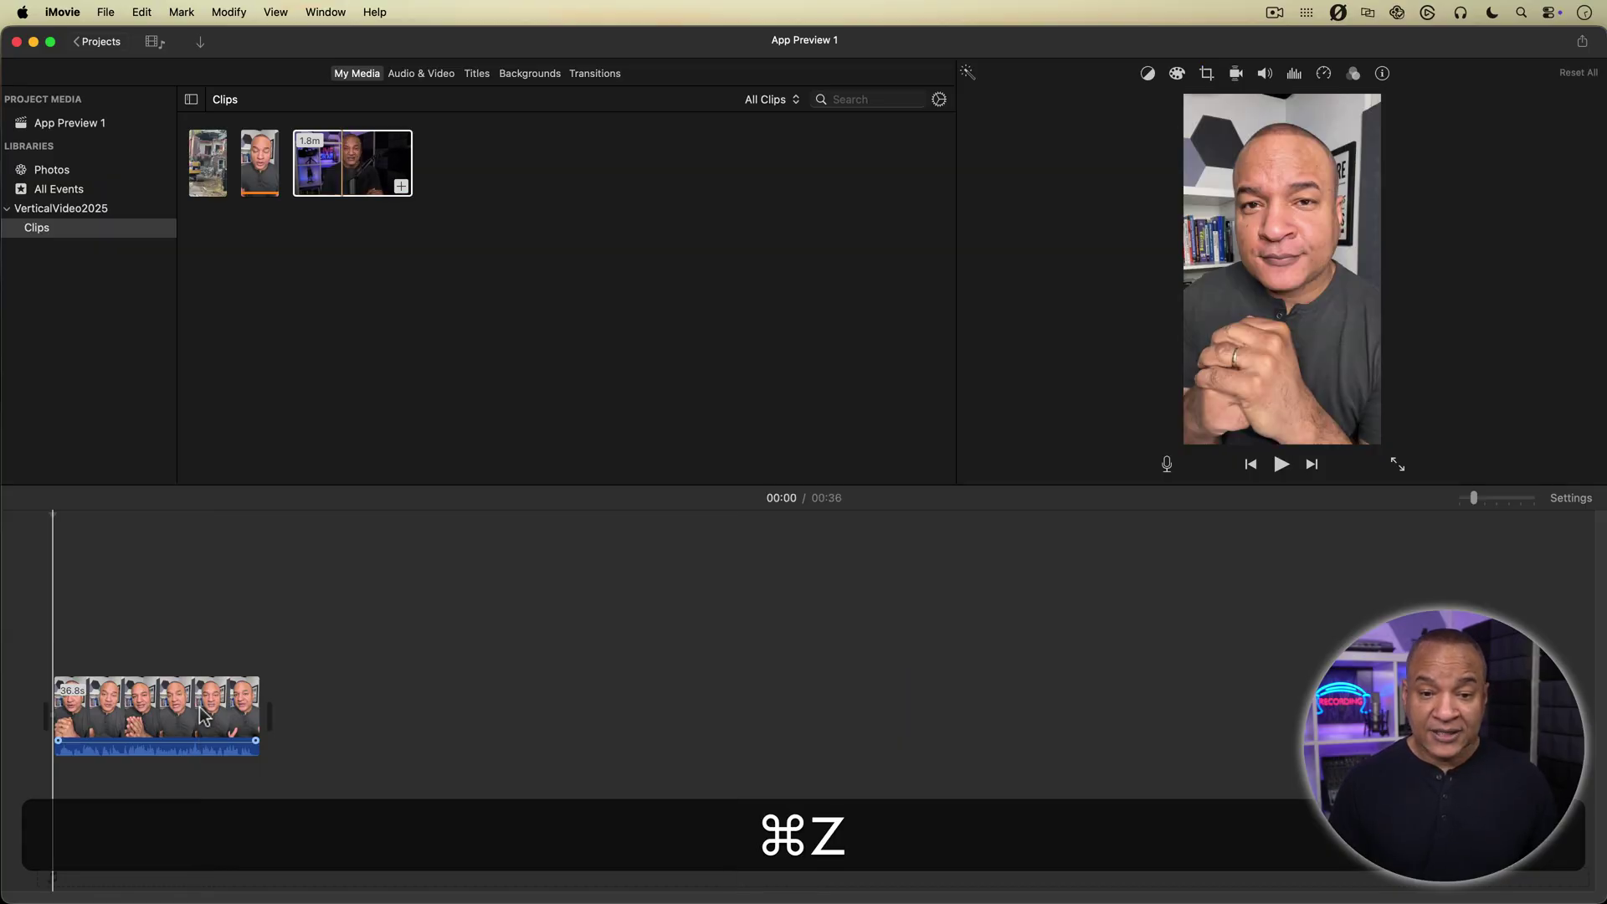
key("super+z")
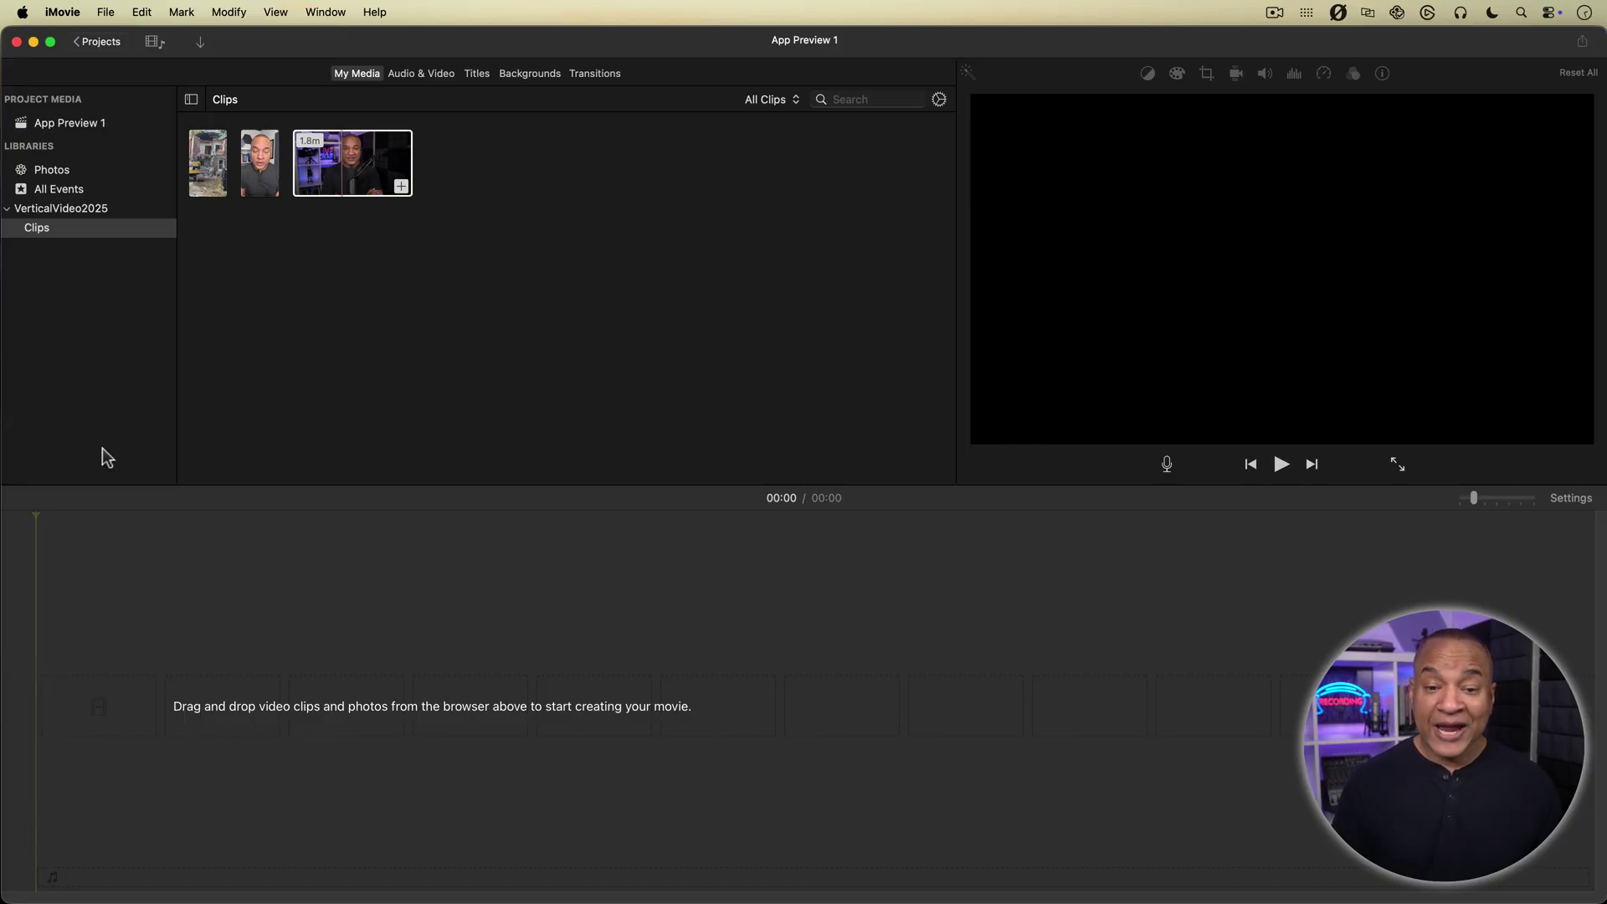
key("super+Tab")
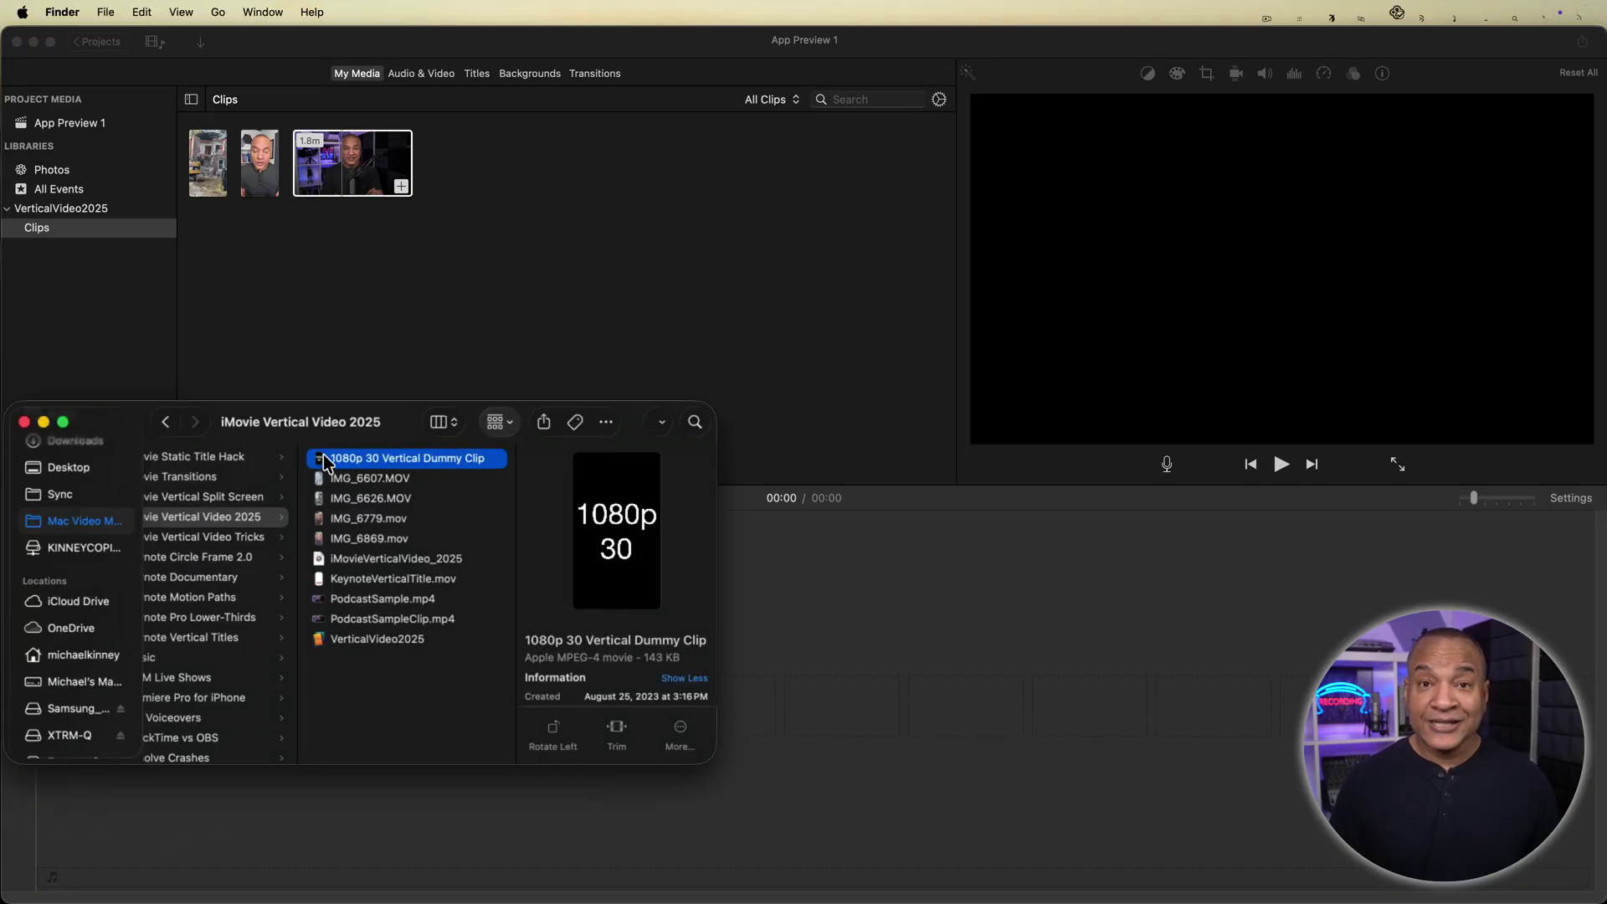
- Import the 1080p 30 Vertical Dummy Clip and place it on the empty timeline
left_click_drag(324, 463, 491, 269)
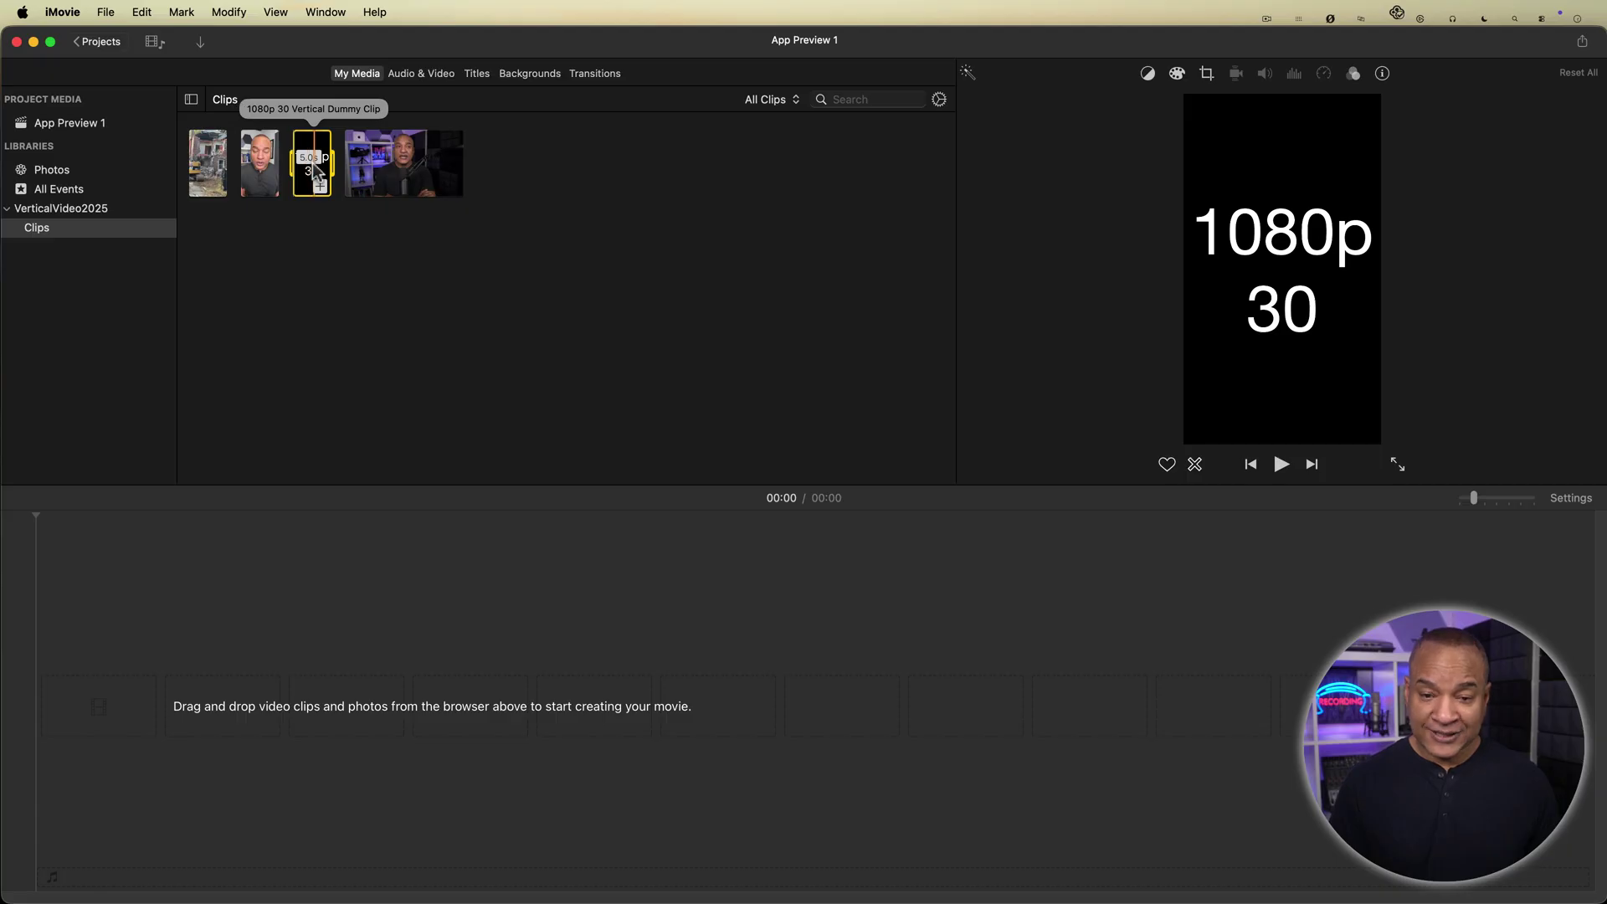
left_click_drag(314, 172, 122, 611)
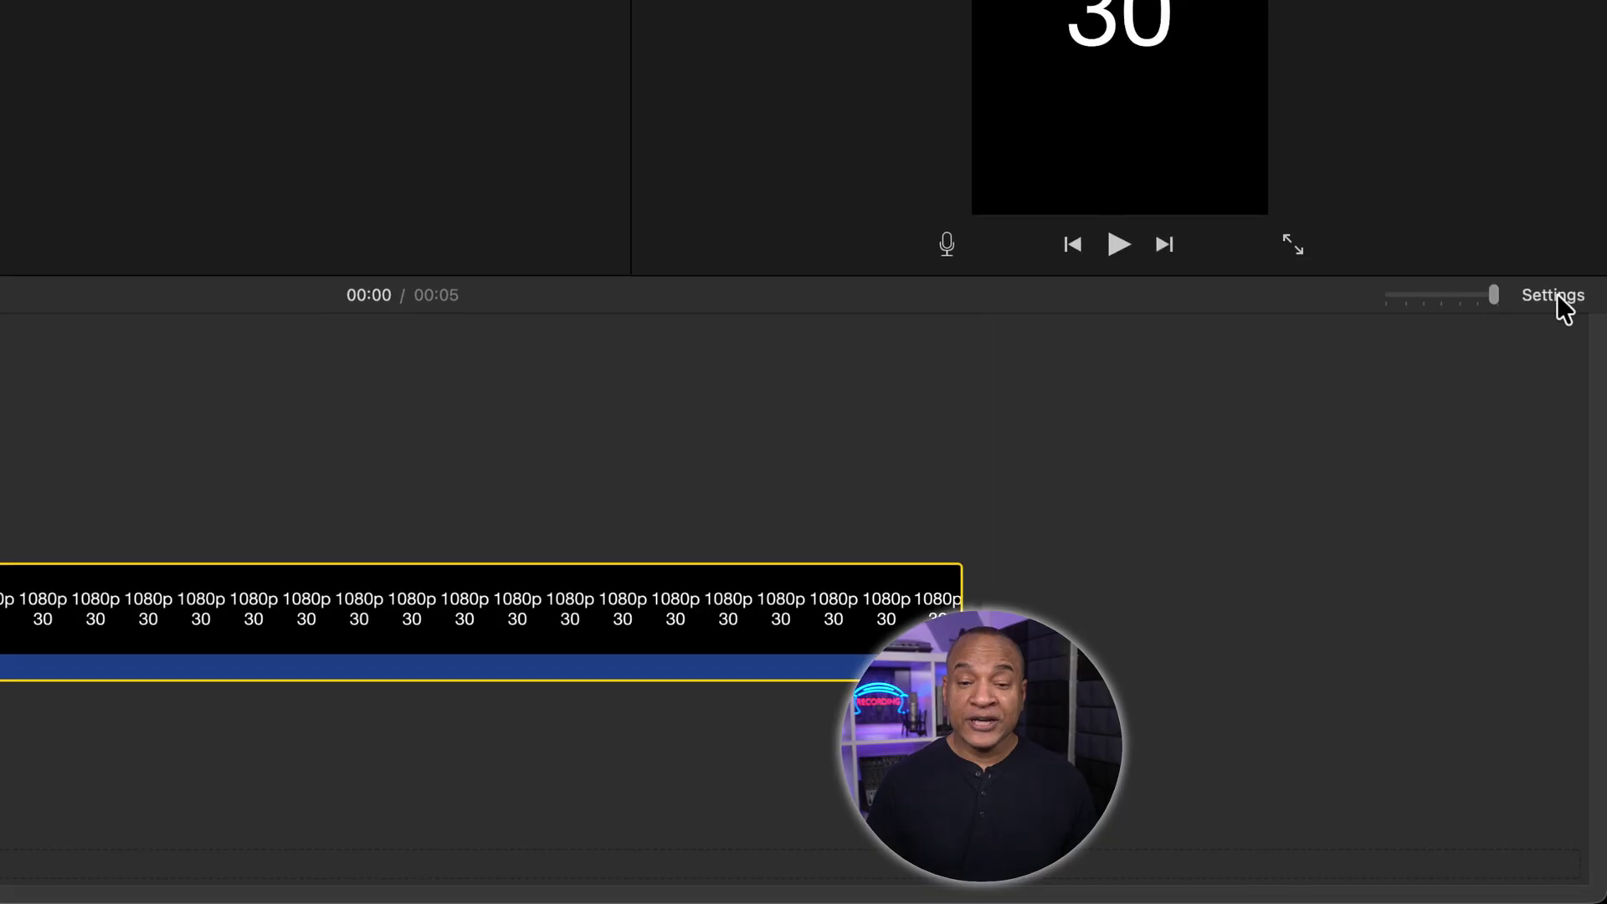
left_click(1574, 497)
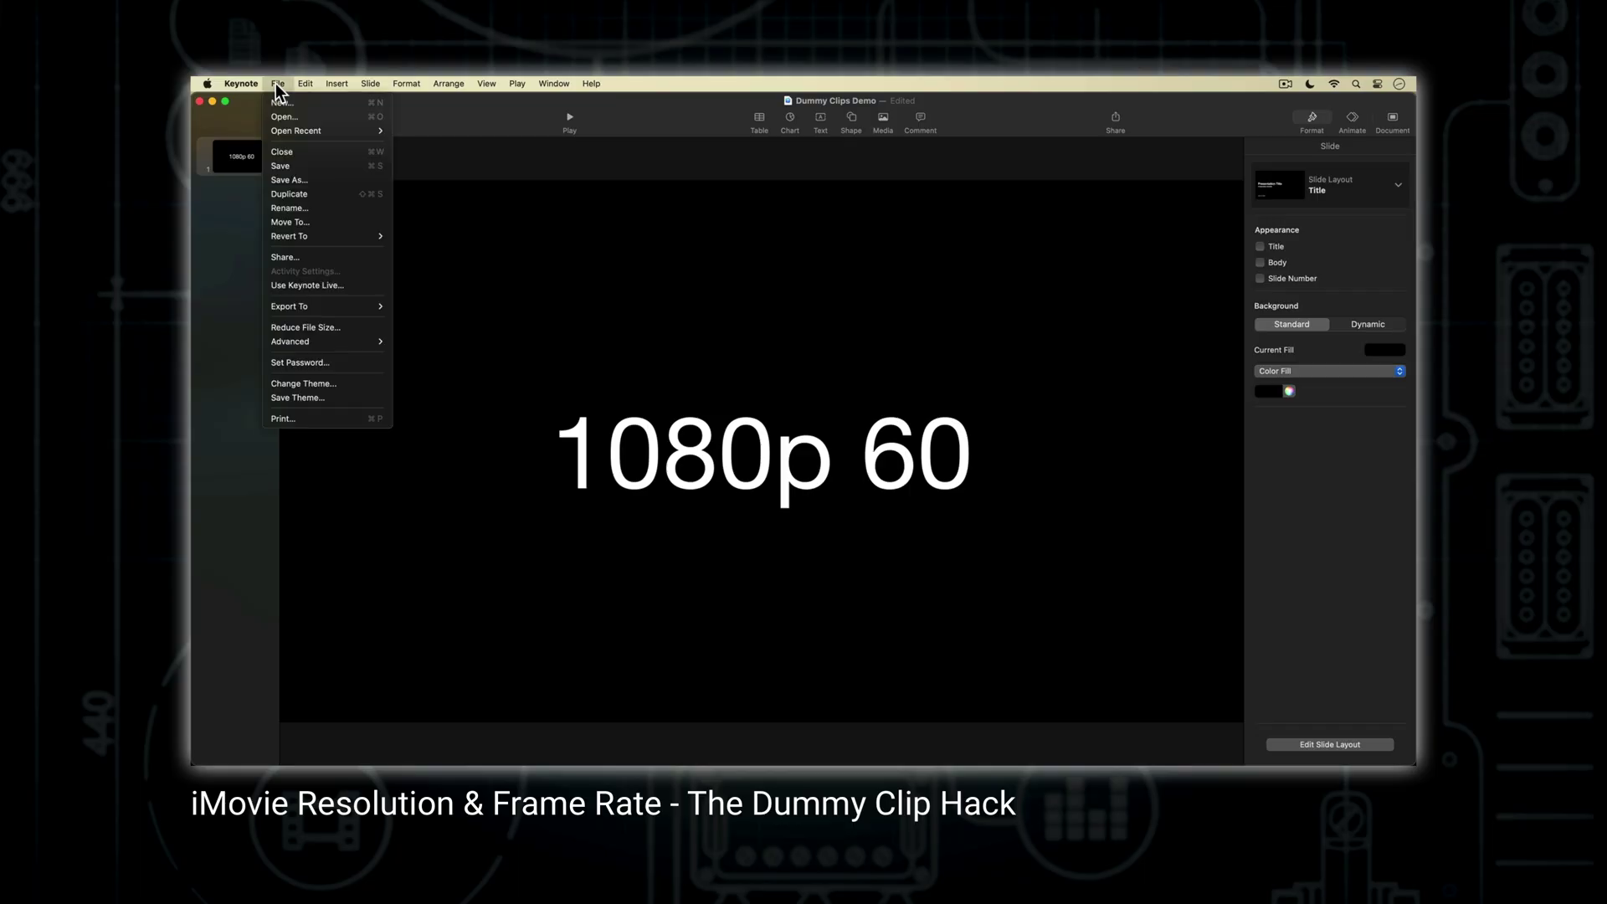
- Open Keynote's File > Export To > Movie settings for the 1080p 60 slide
mouse_move(324, 308)
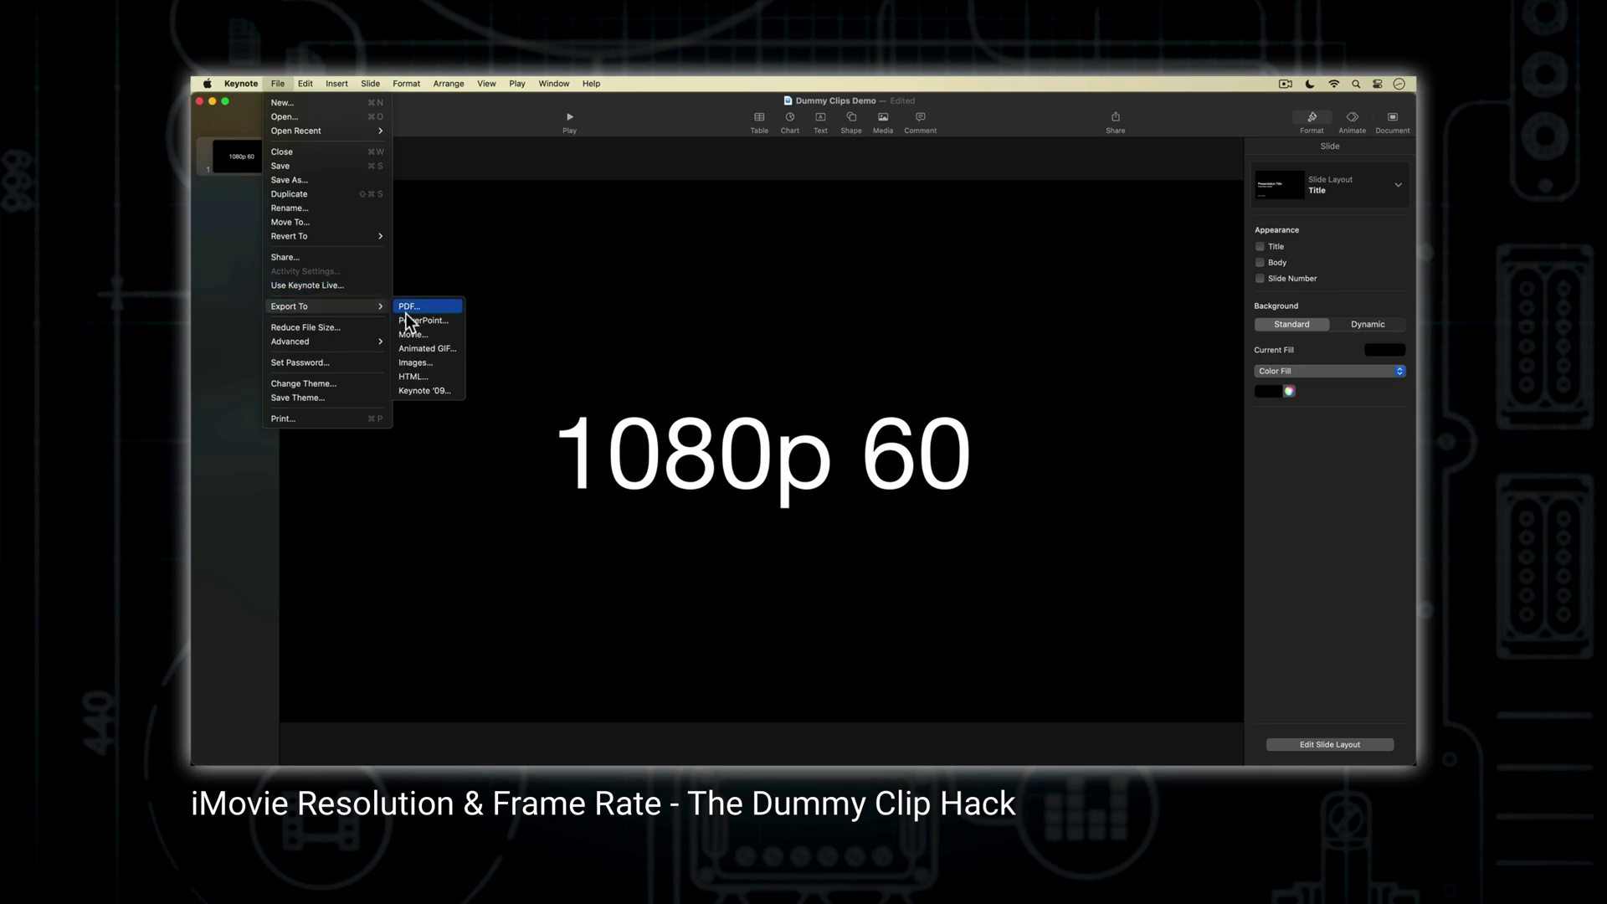
left_click(439, 333)
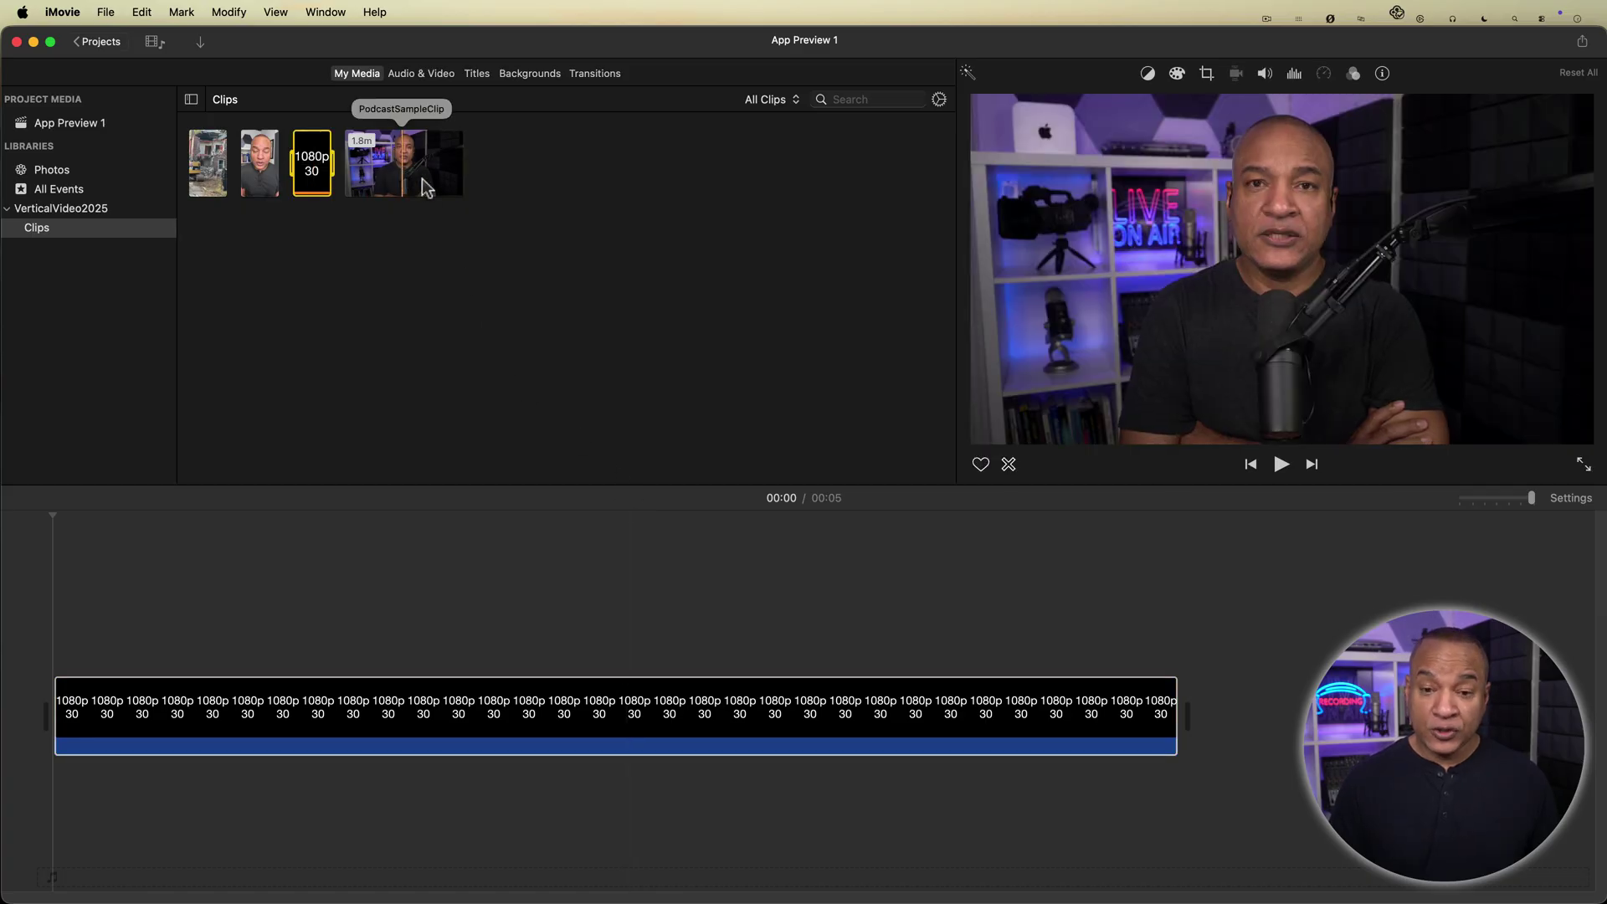
- Add PodcastSampleClip after the dummy clip, zoom to fit, and delete the 1080p dummy clip
left_click_drag(422, 179, 795, 415)
left_click_drag(991, 497, 1229, 724)
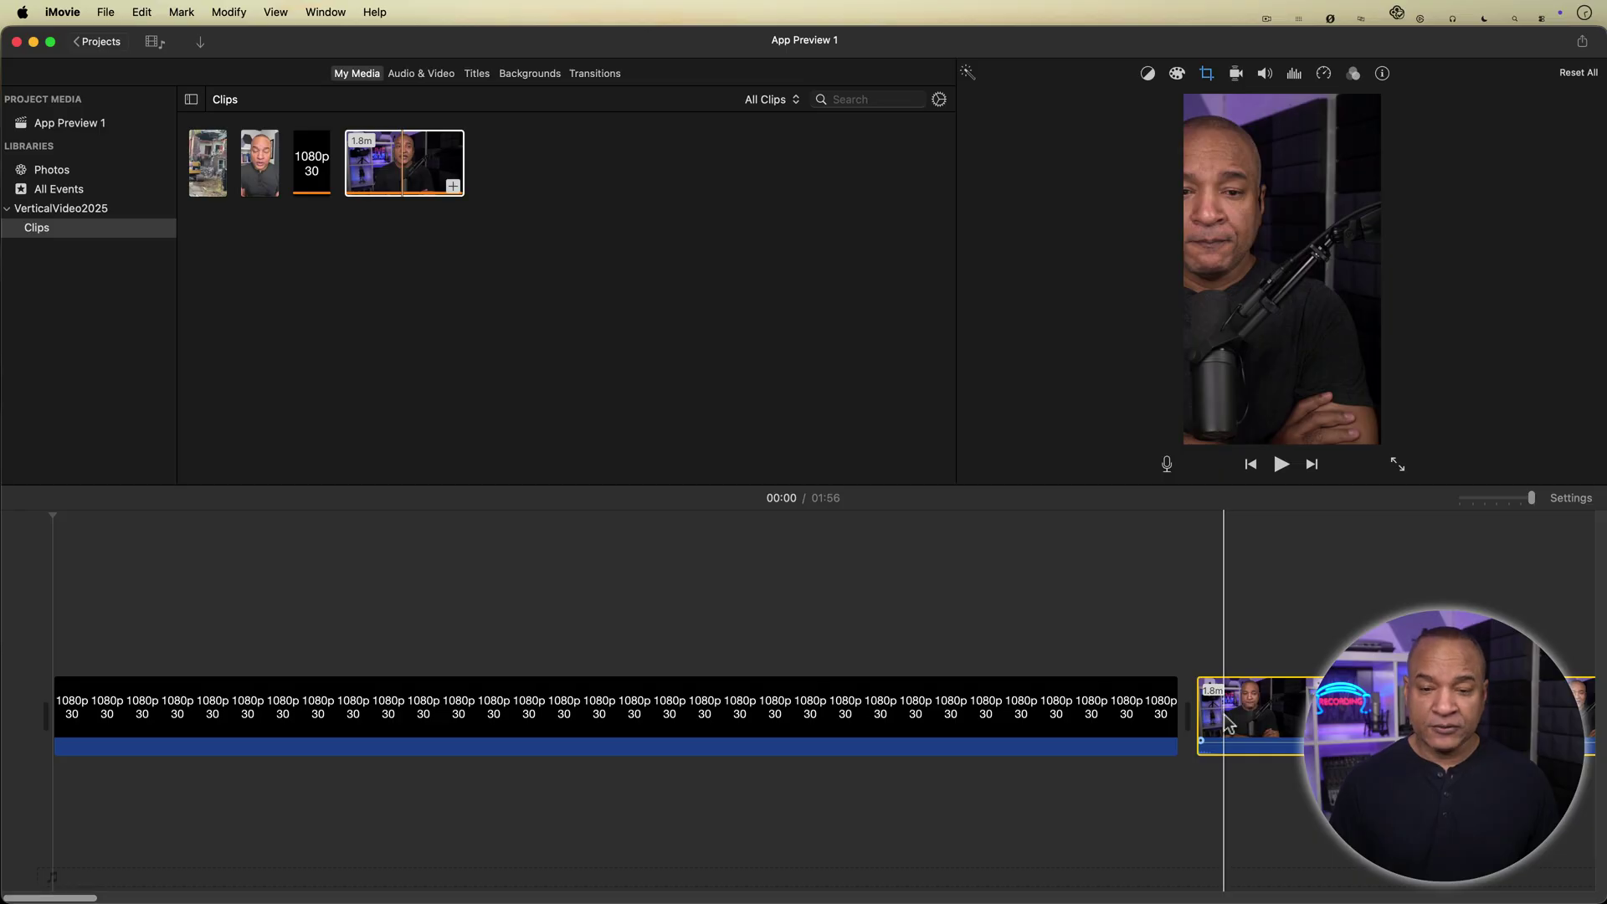
key("shift+z")
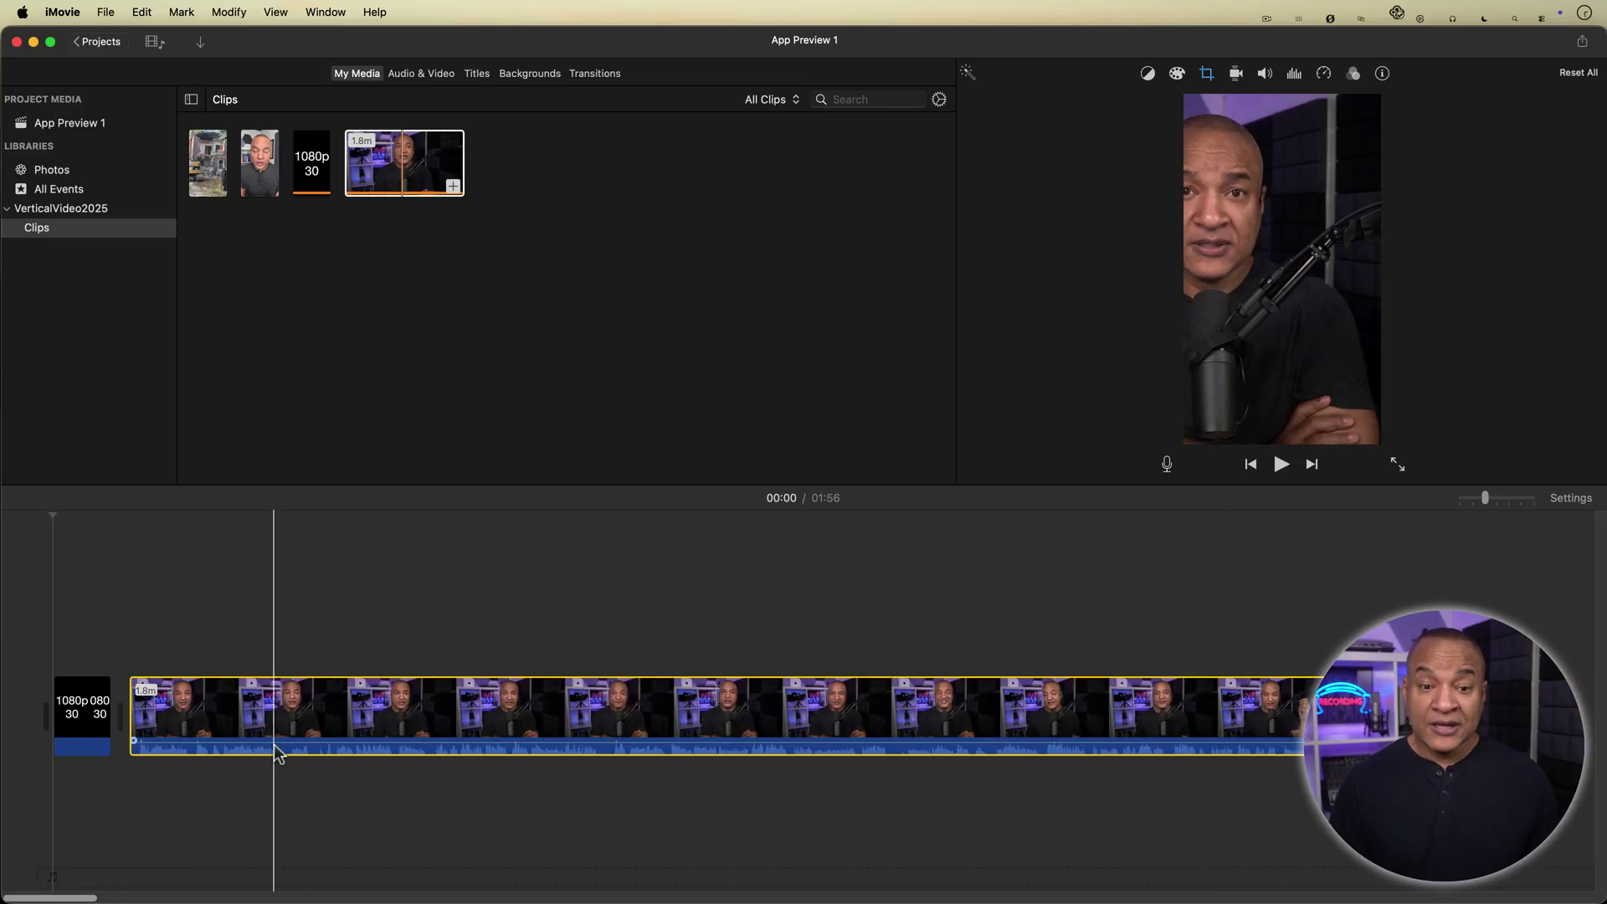
left_click(87, 725)
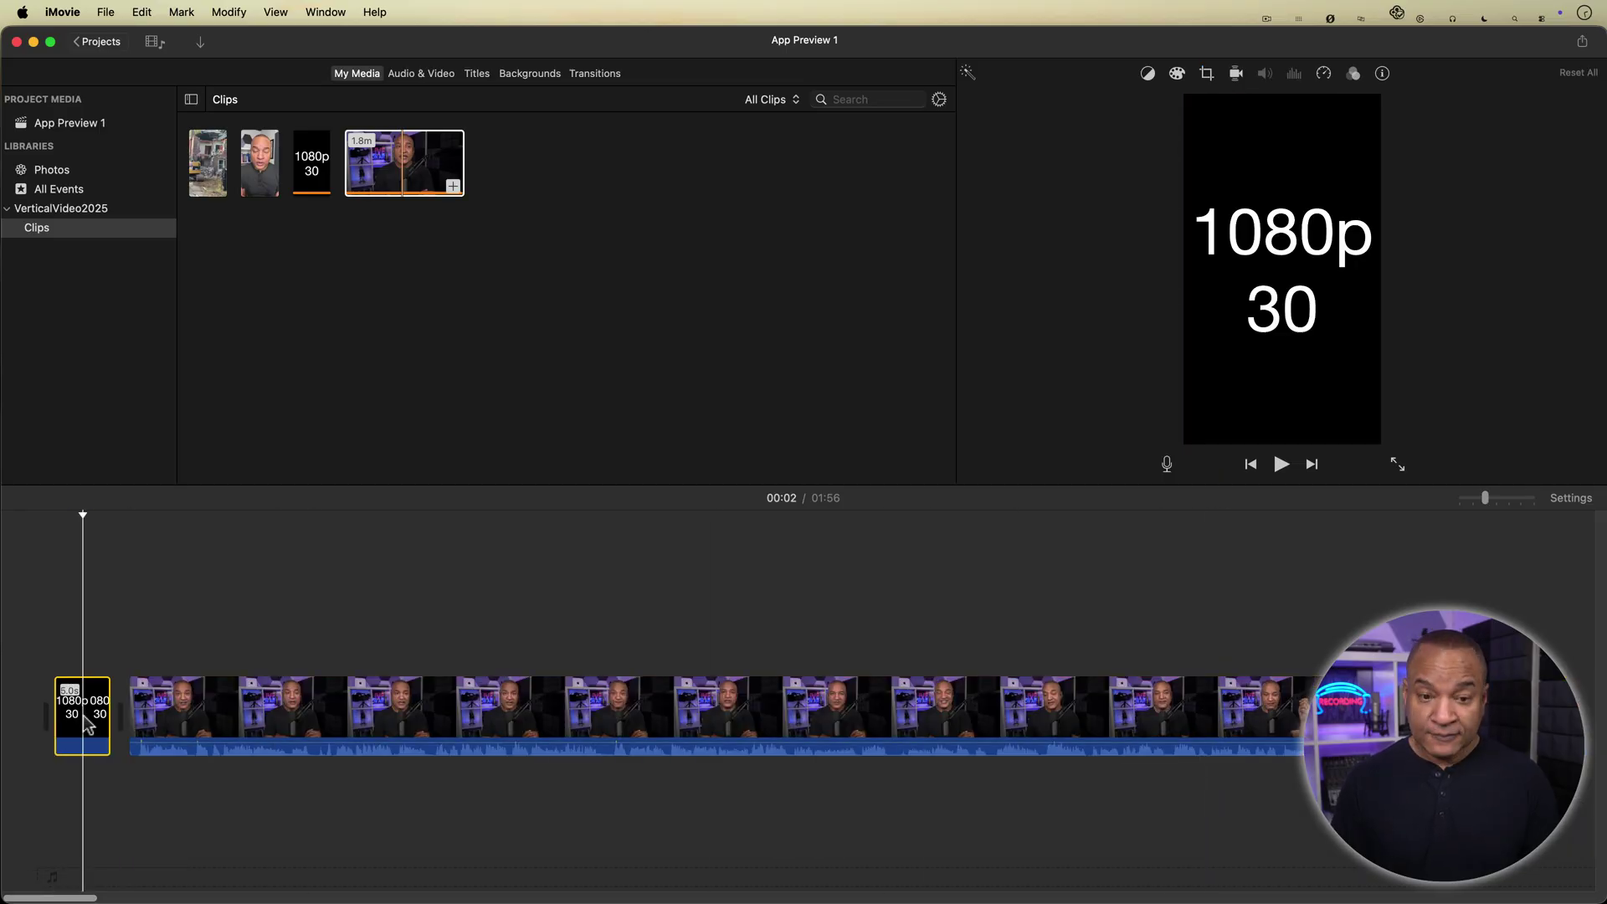
key("BackSpace")
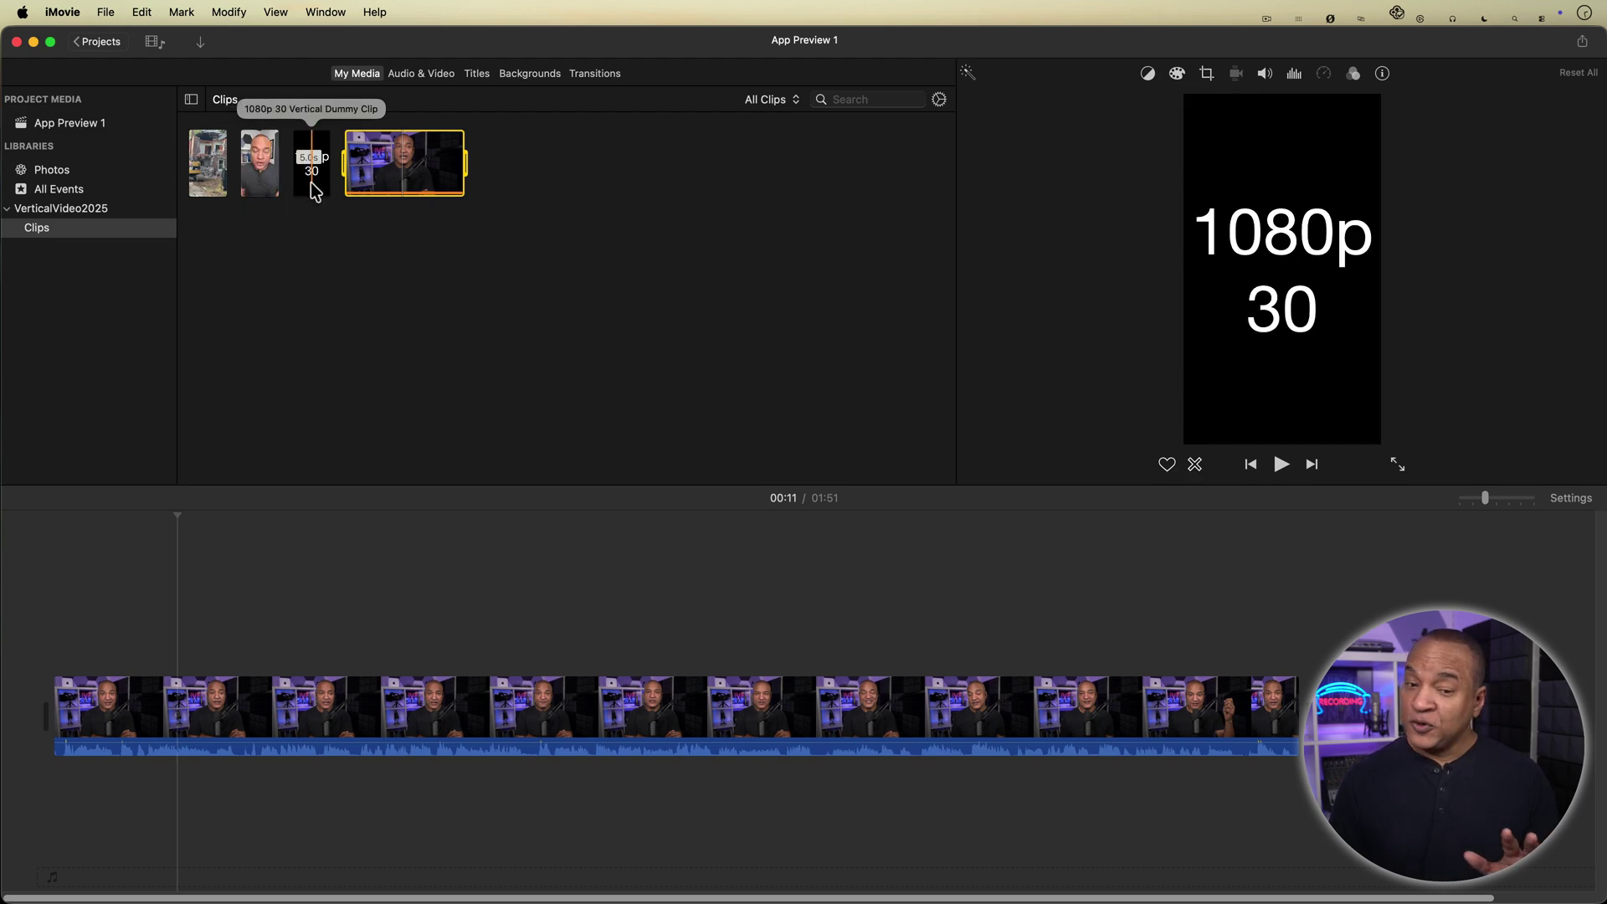
key("super+z")
key("super+z")
key("super+z")
key("super+z")
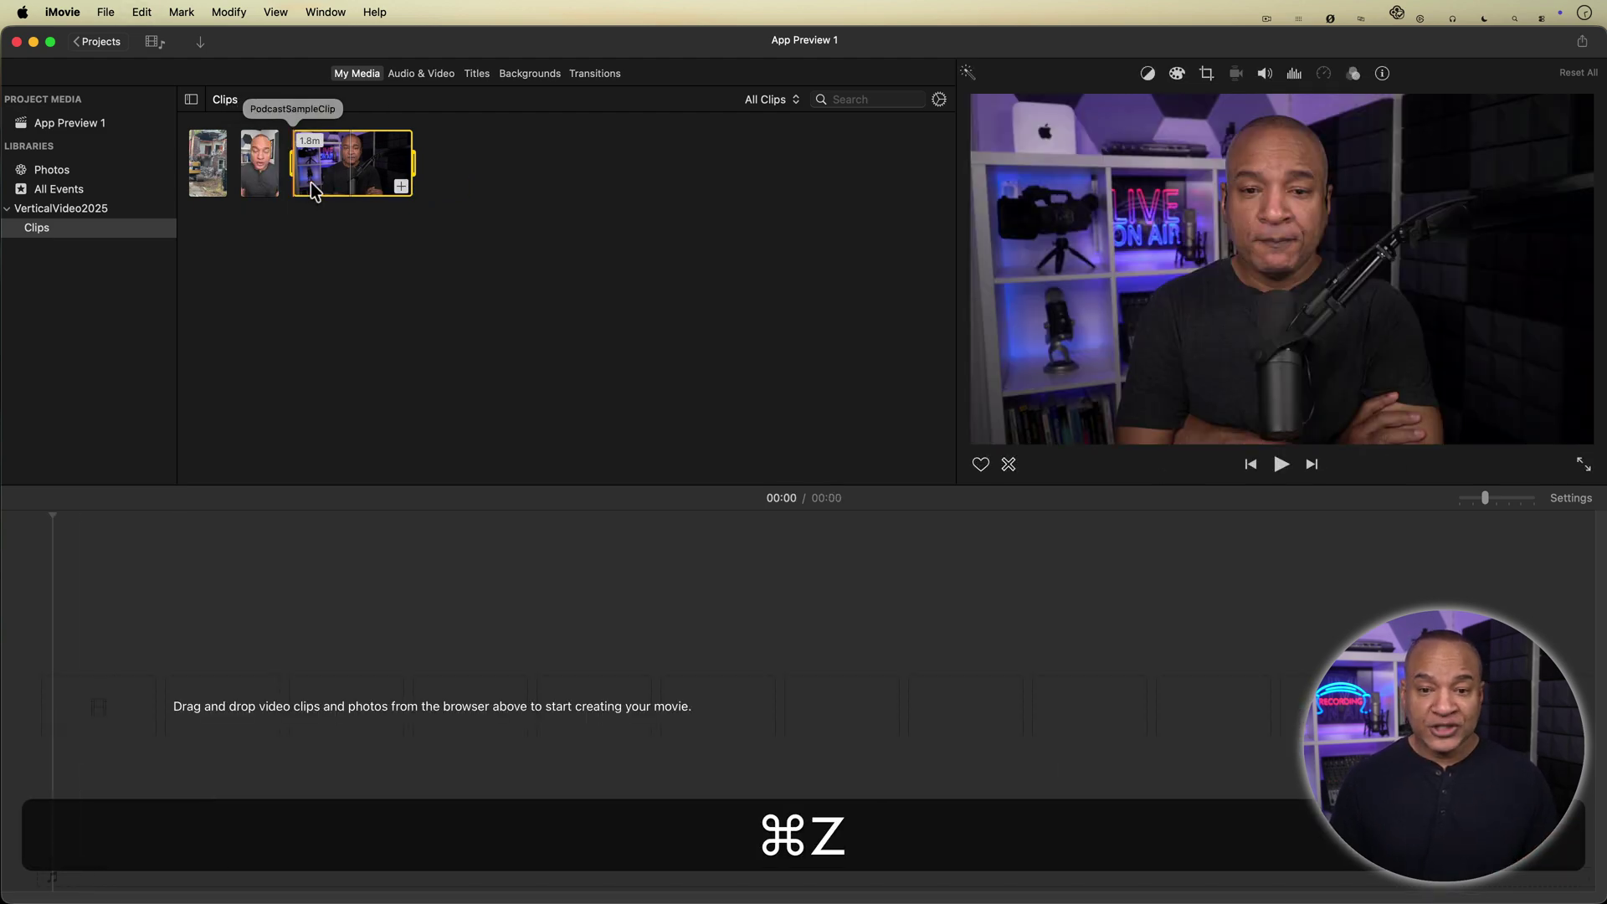
key("super+z")
key("super+z")
key("super+z")
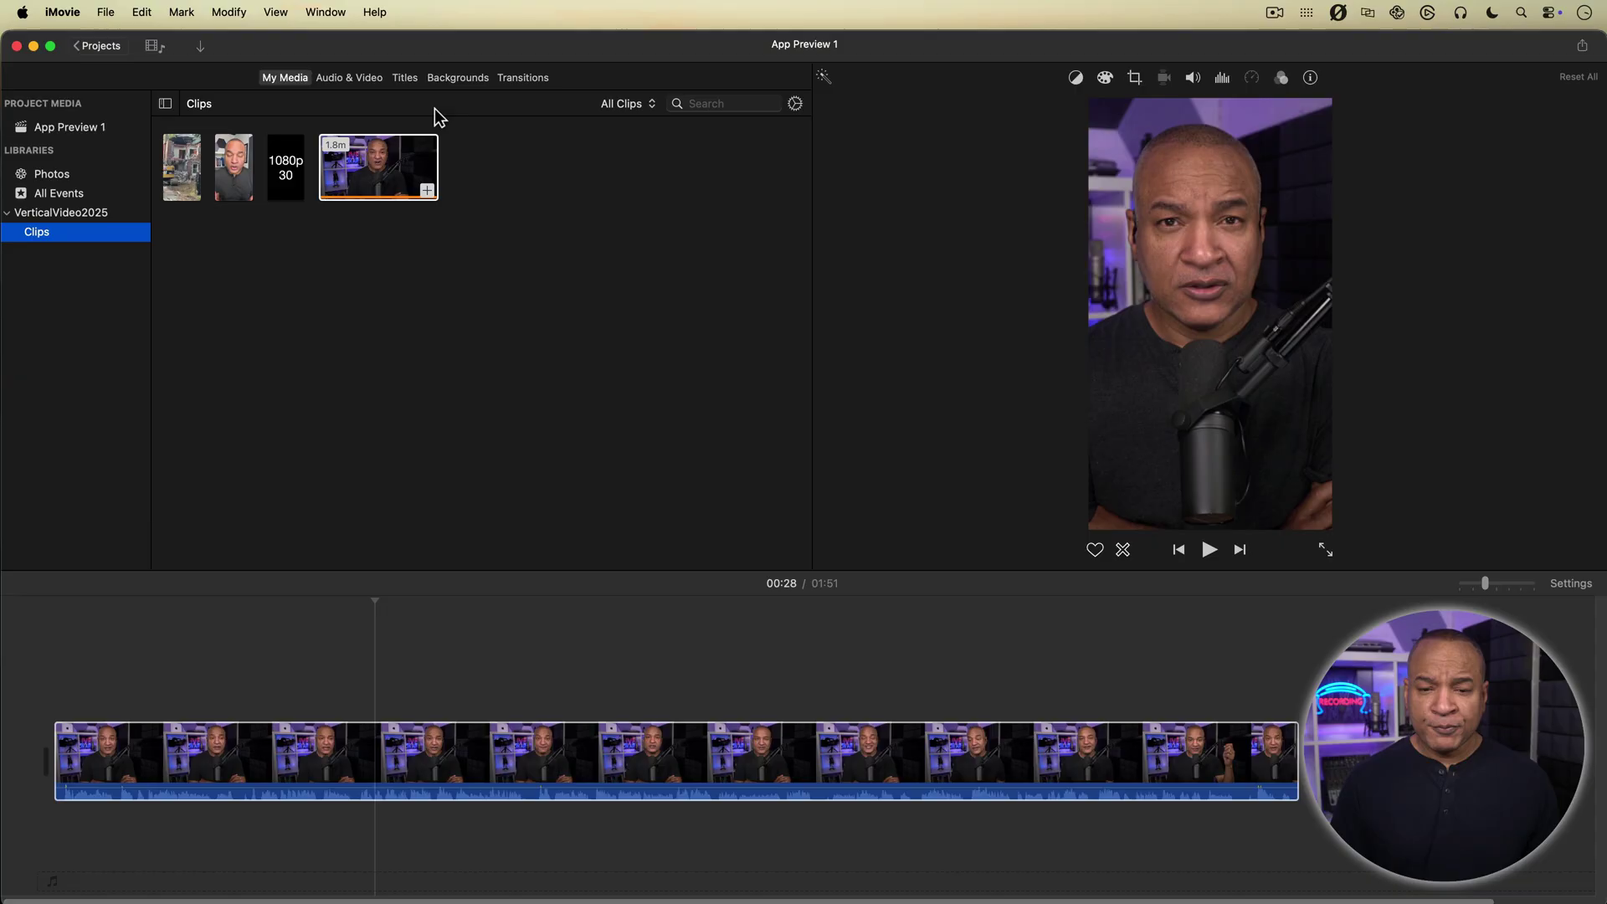
- Browse the Titles templates to place a Color Bar - Fade (Movable) title at about 00:28
left_click(405, 79)
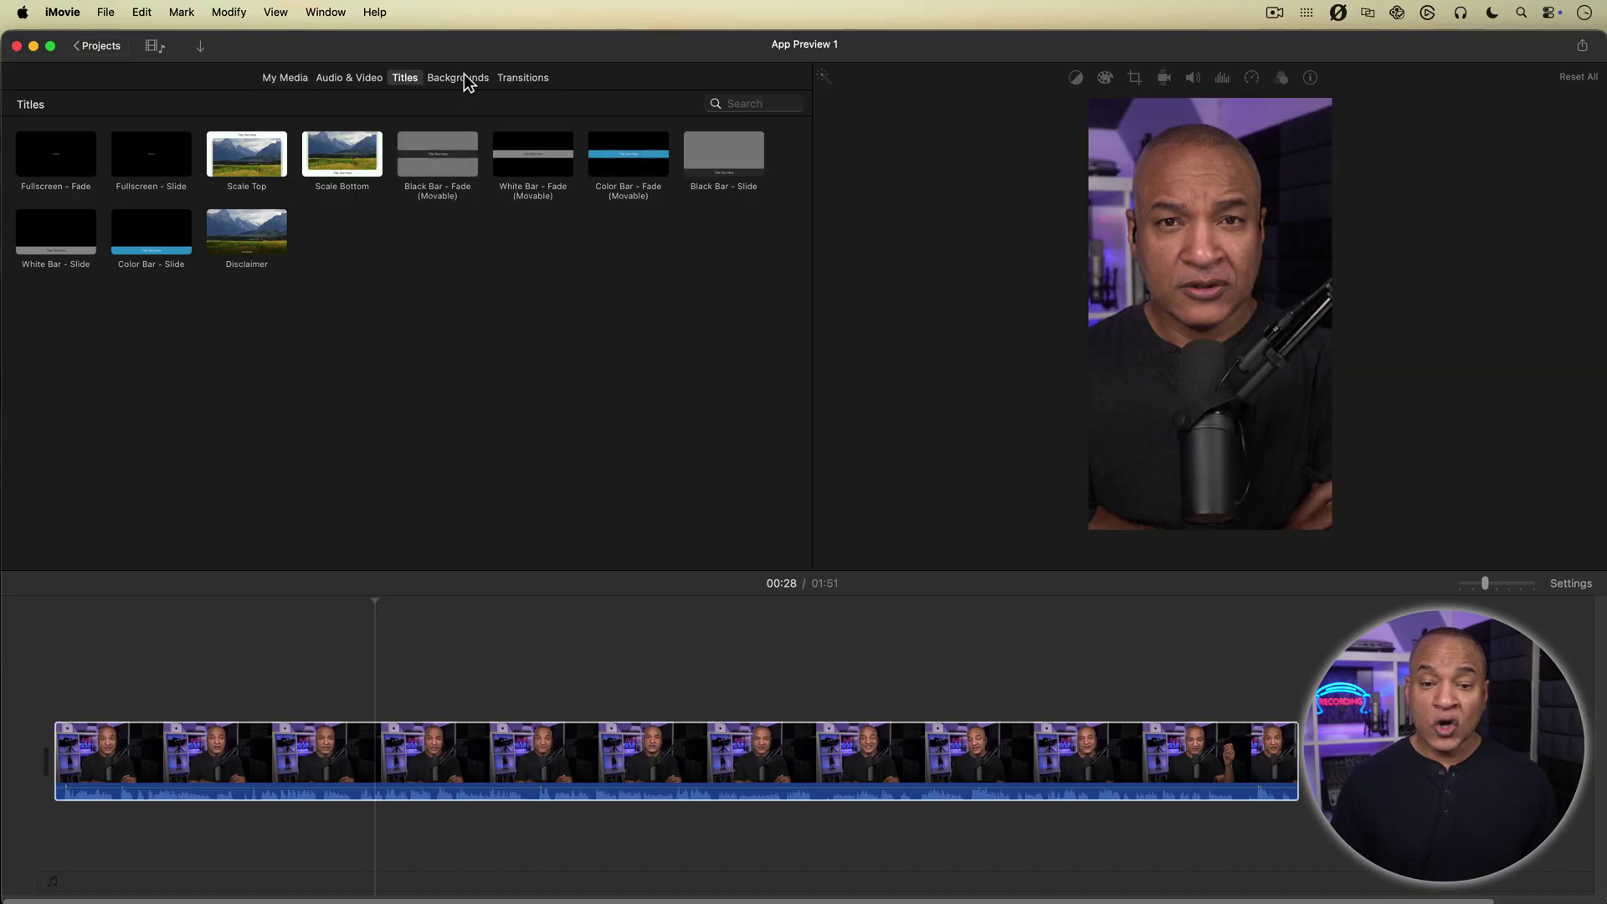
left_click(463, 80)
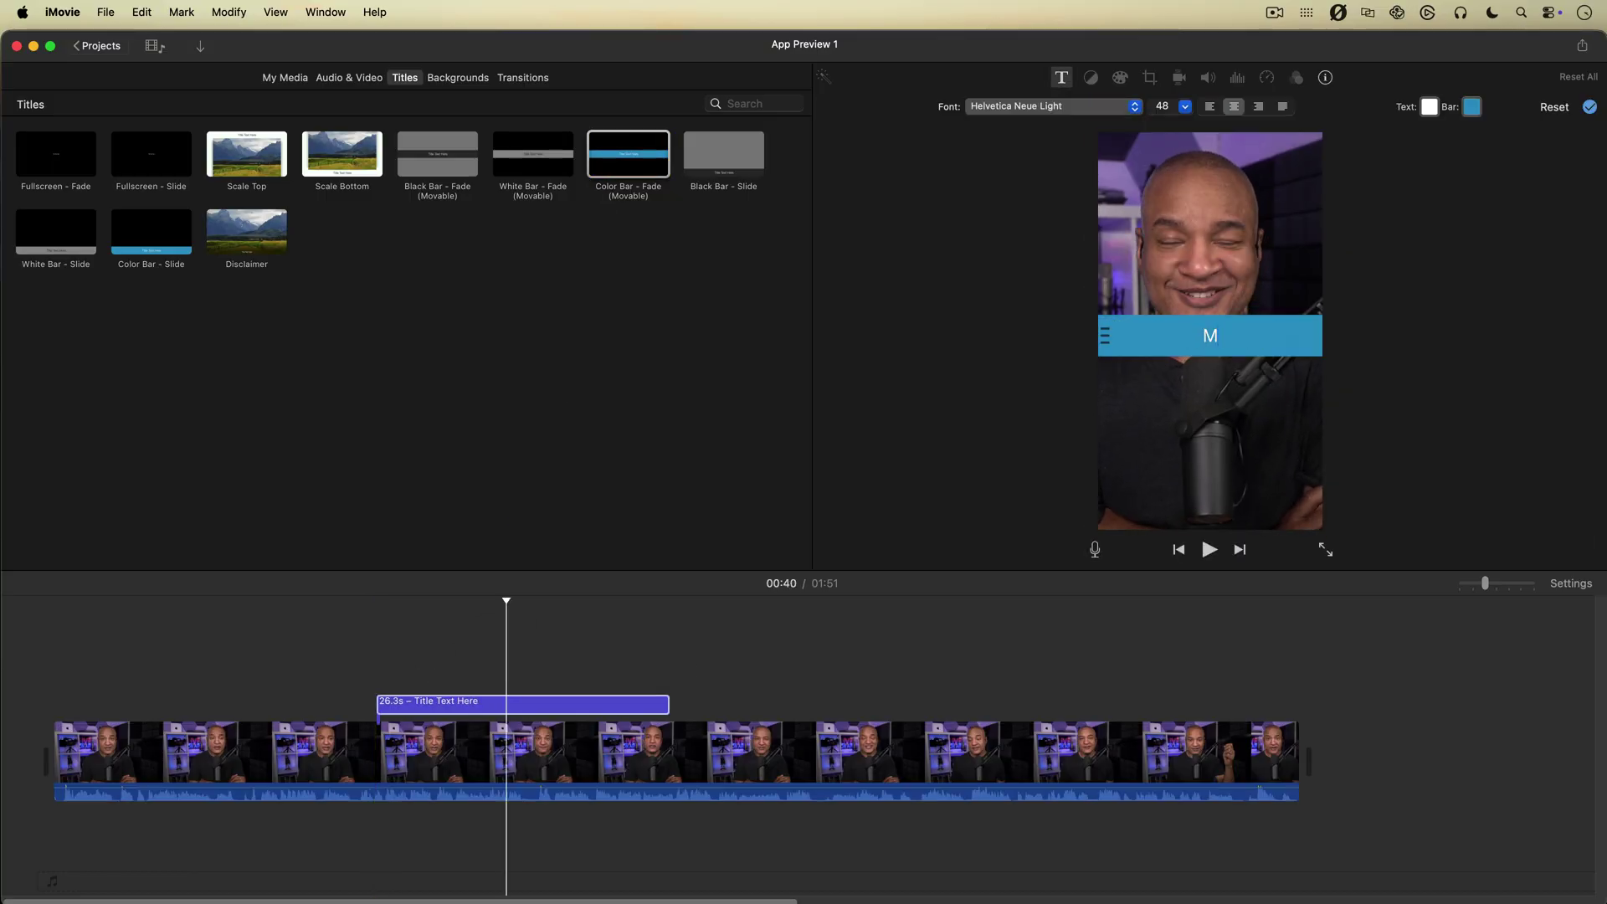
- Set the title font to Avenir Next Bold, adjust its size, and make the bar dark red
left_click(1097, 110)
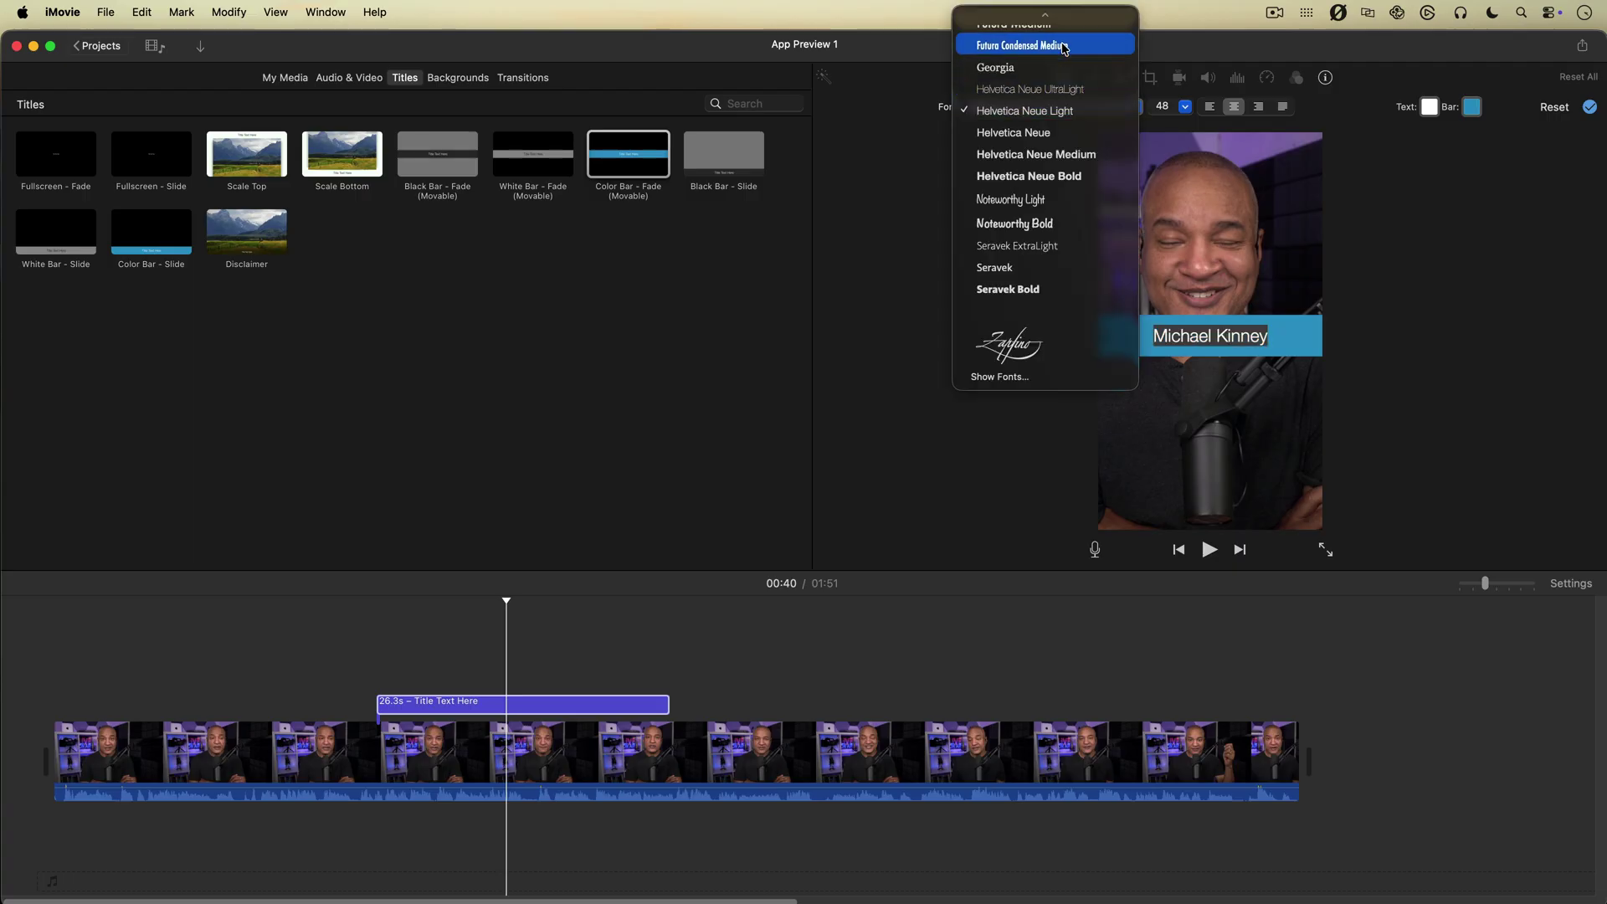
left_click(1003, 133)
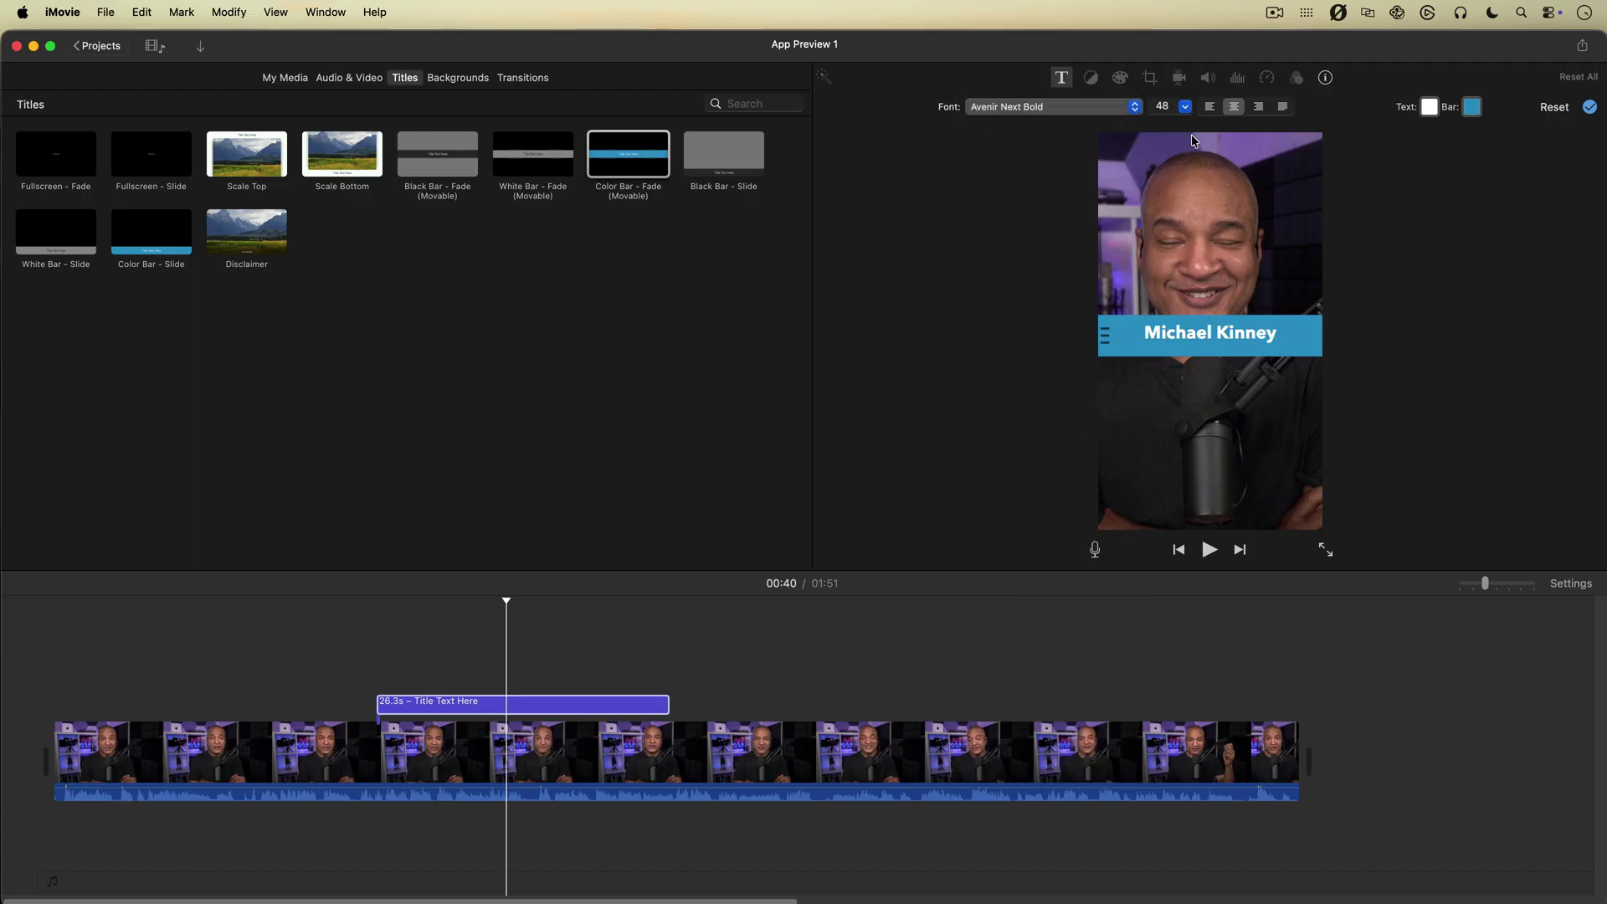
left_click(1168, 104)
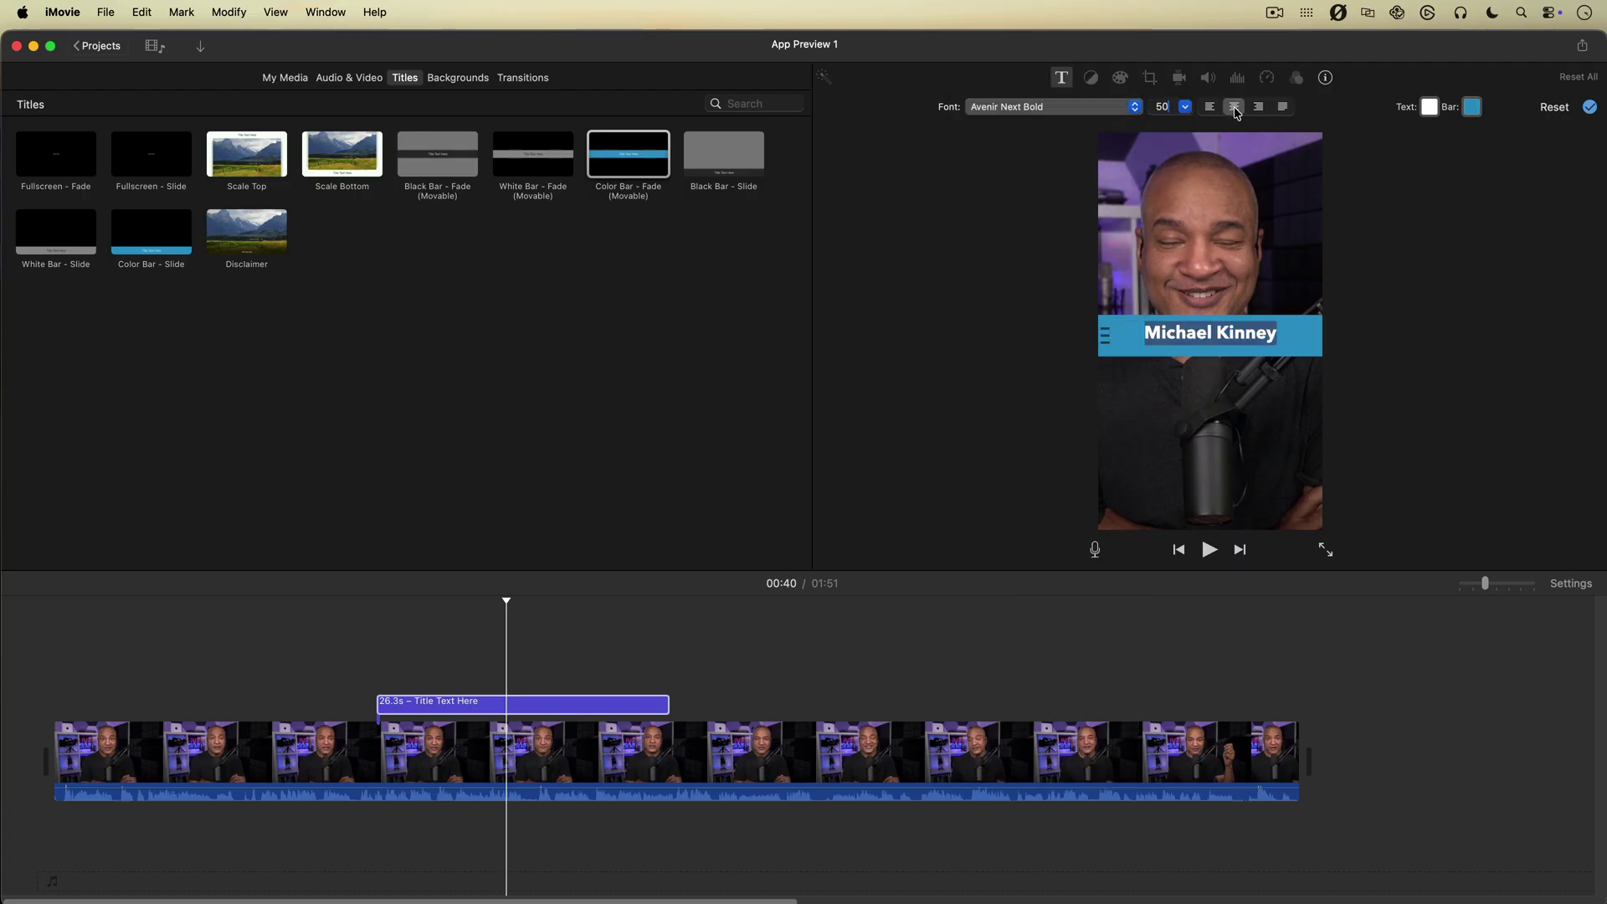
left_click(1472, 107)
left_click(822, 564)
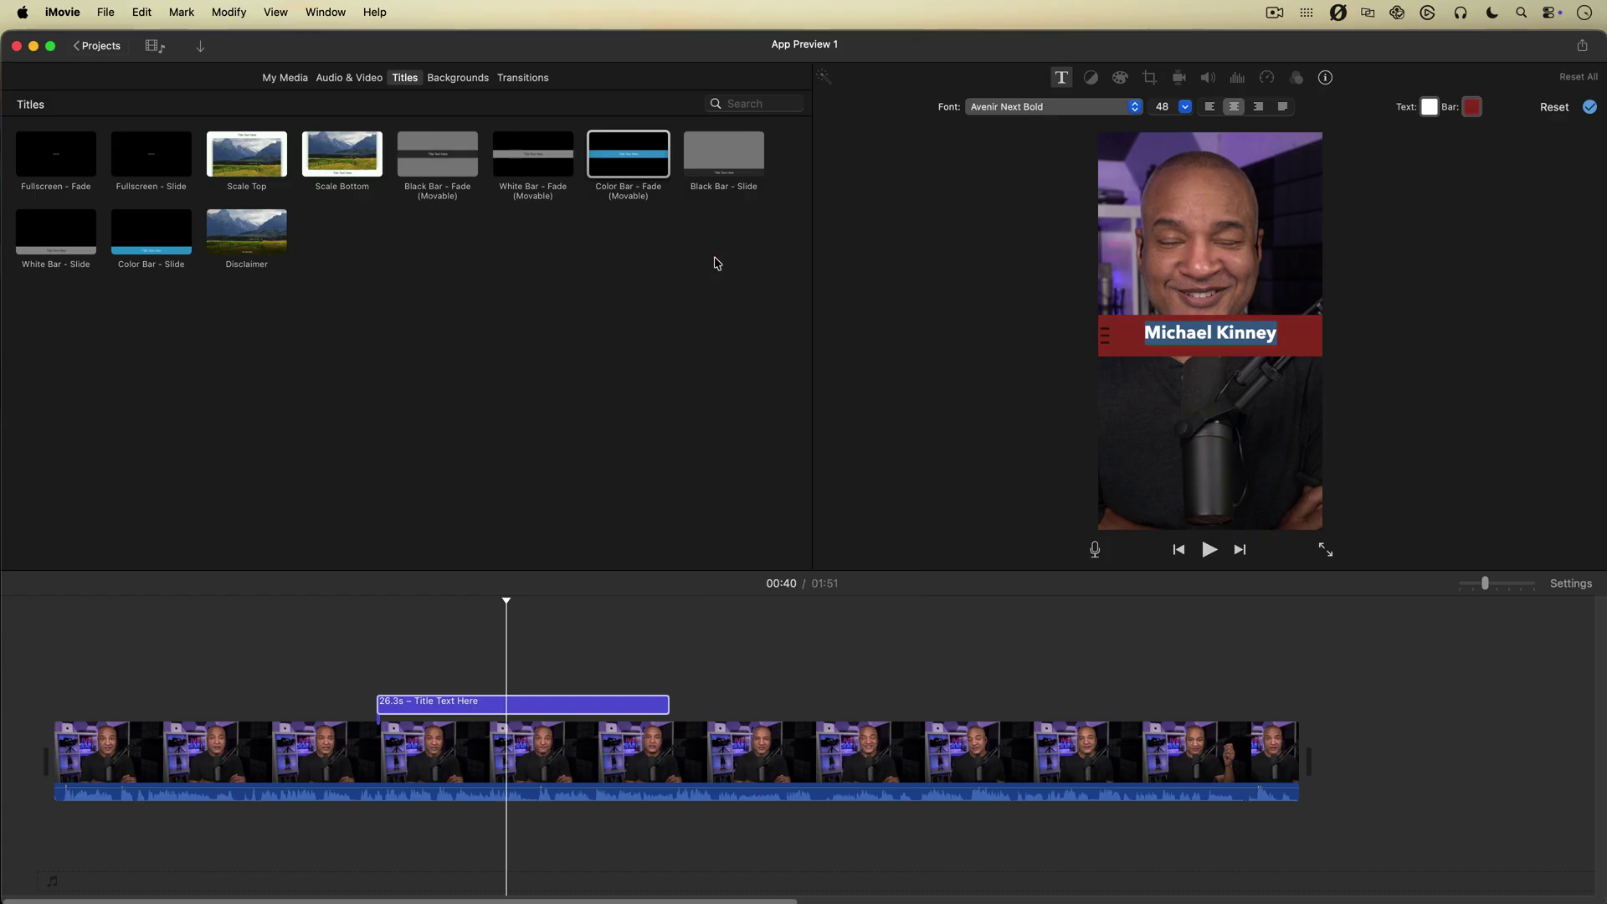
left_click(716, 258)
- Move the red name bar lower in the frame, preview the title, and return to My Media
left_click_drag(1103, 340, 1110, 455)
left_click(815, 650)
left_click(334, 664)
key("space")
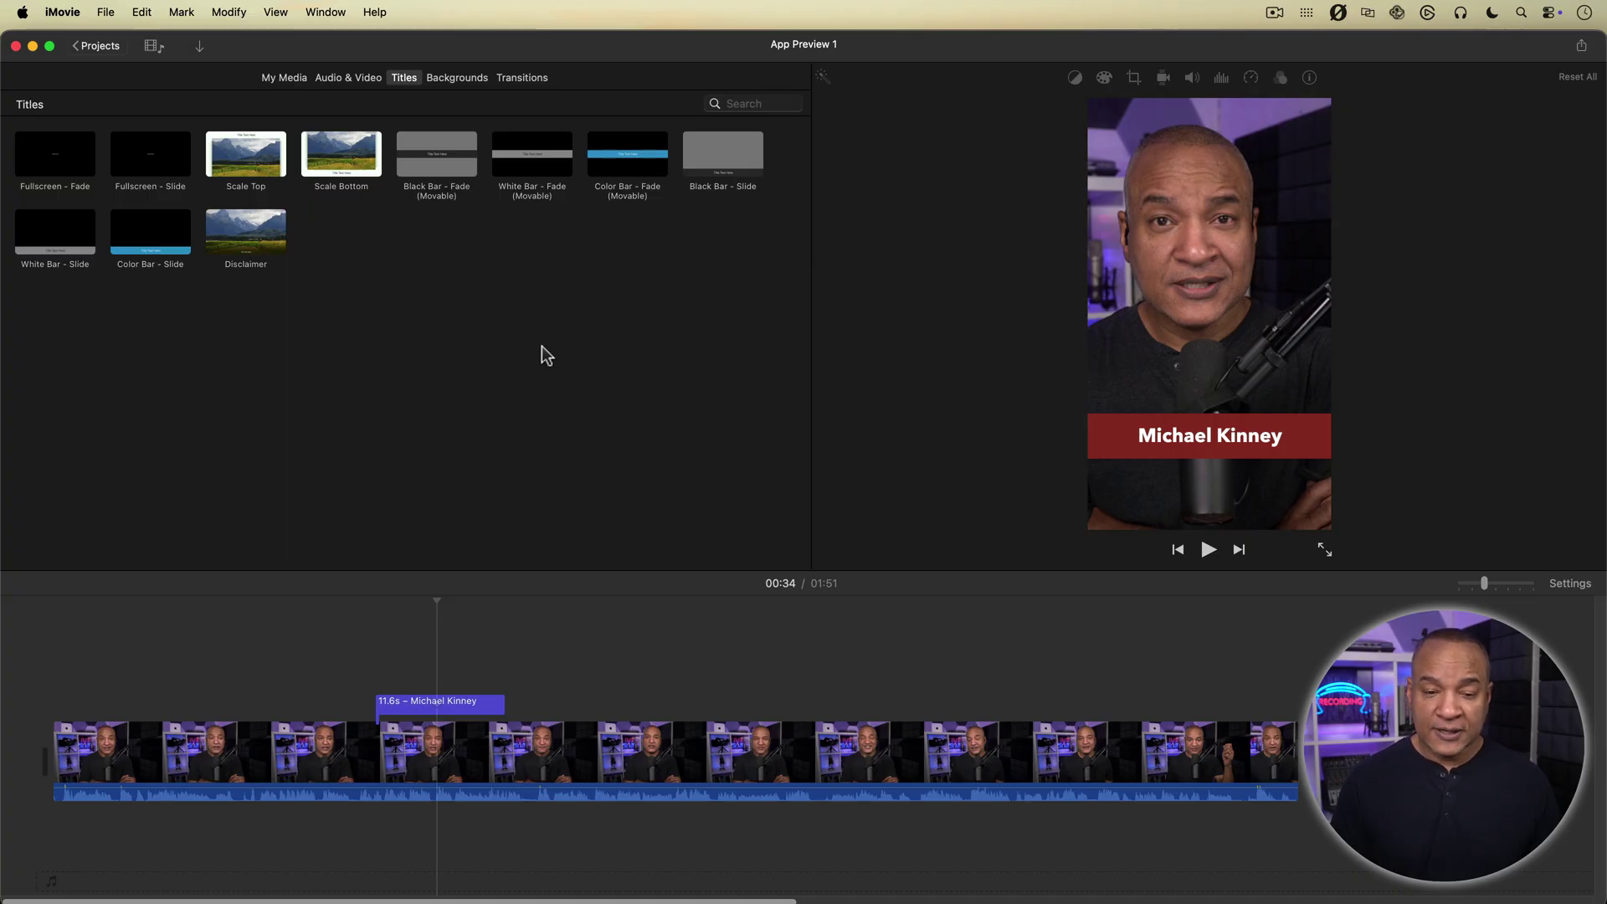
left_click(276, 75)
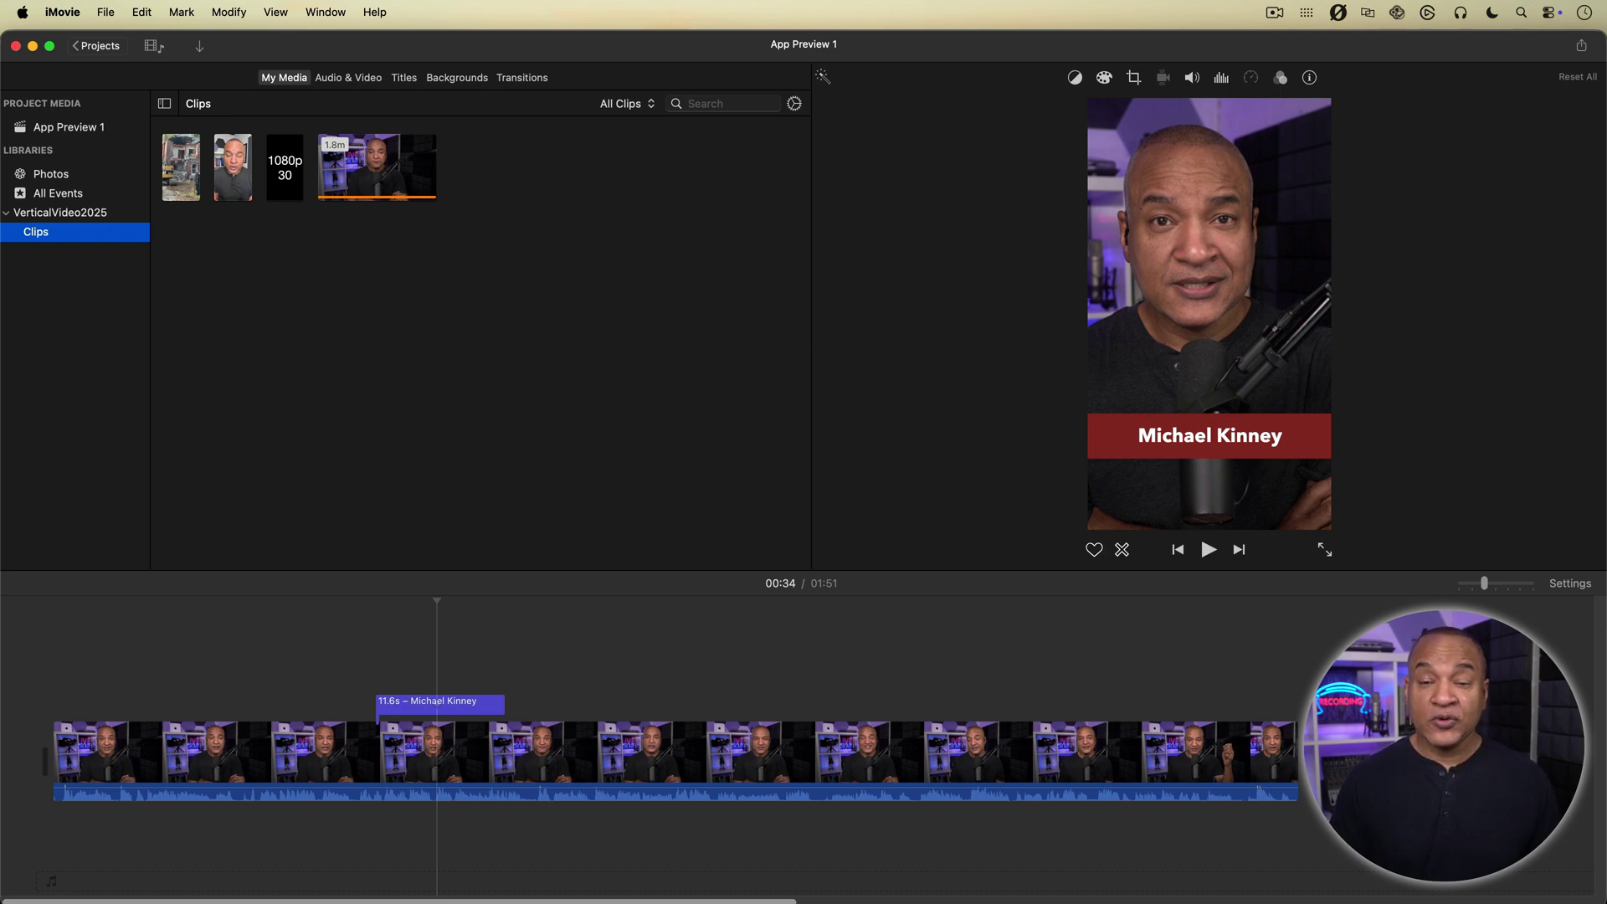
- Import KeynoteVerticalTitlesDemo.mov and lay it as a cutaway over the podcast clip's start, then preview
key("super+Tab")
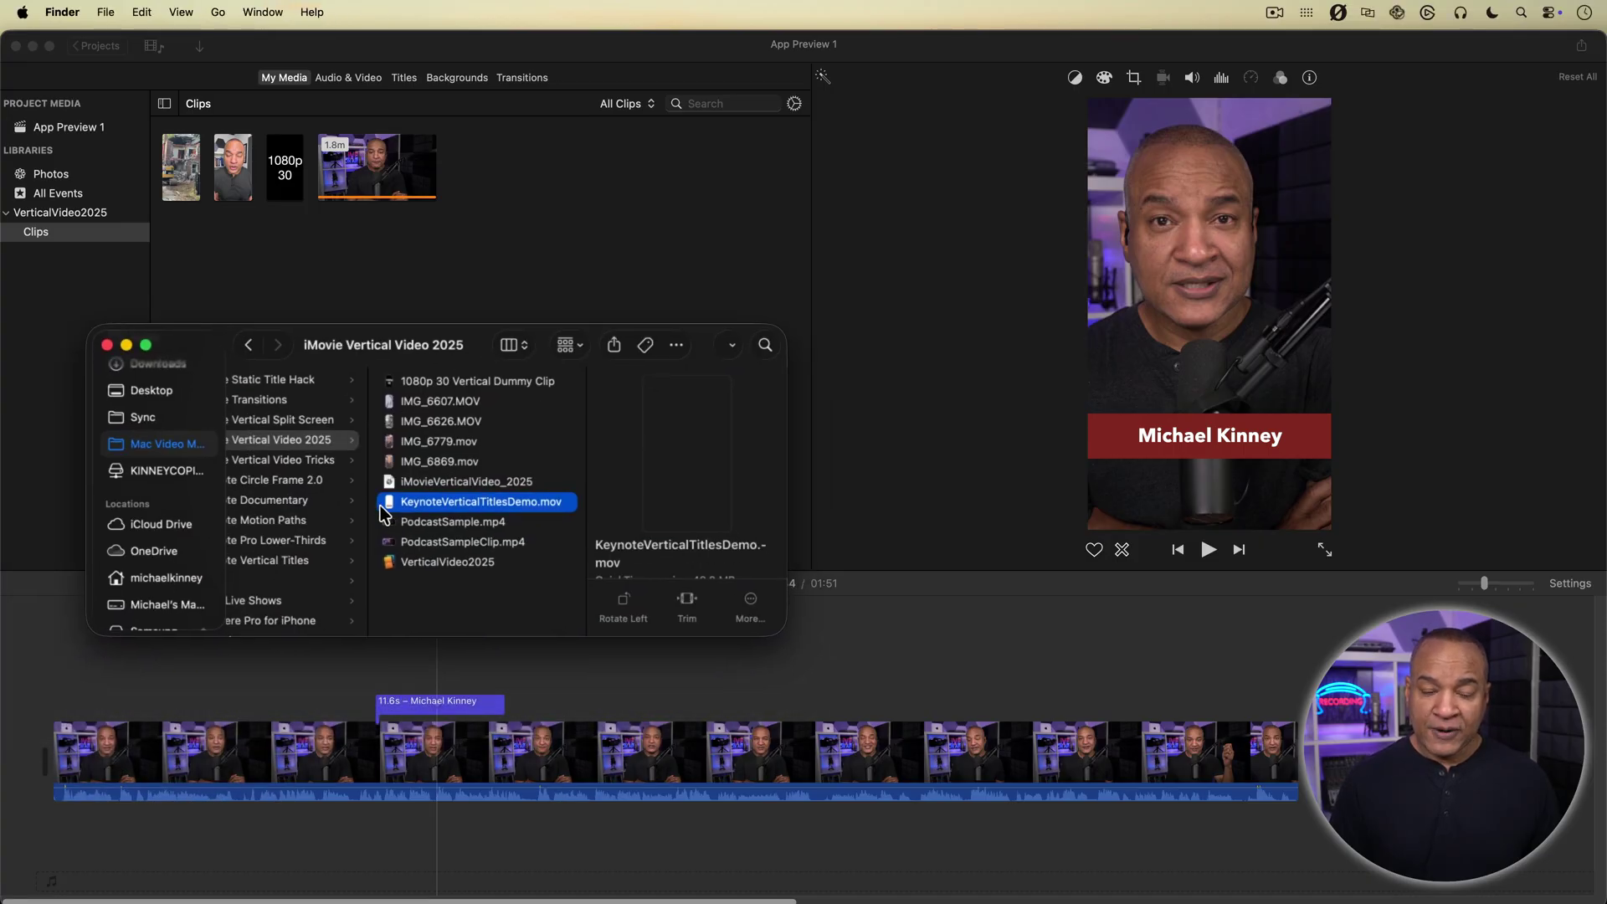
left_click_drag(391, 263, 394, 262)
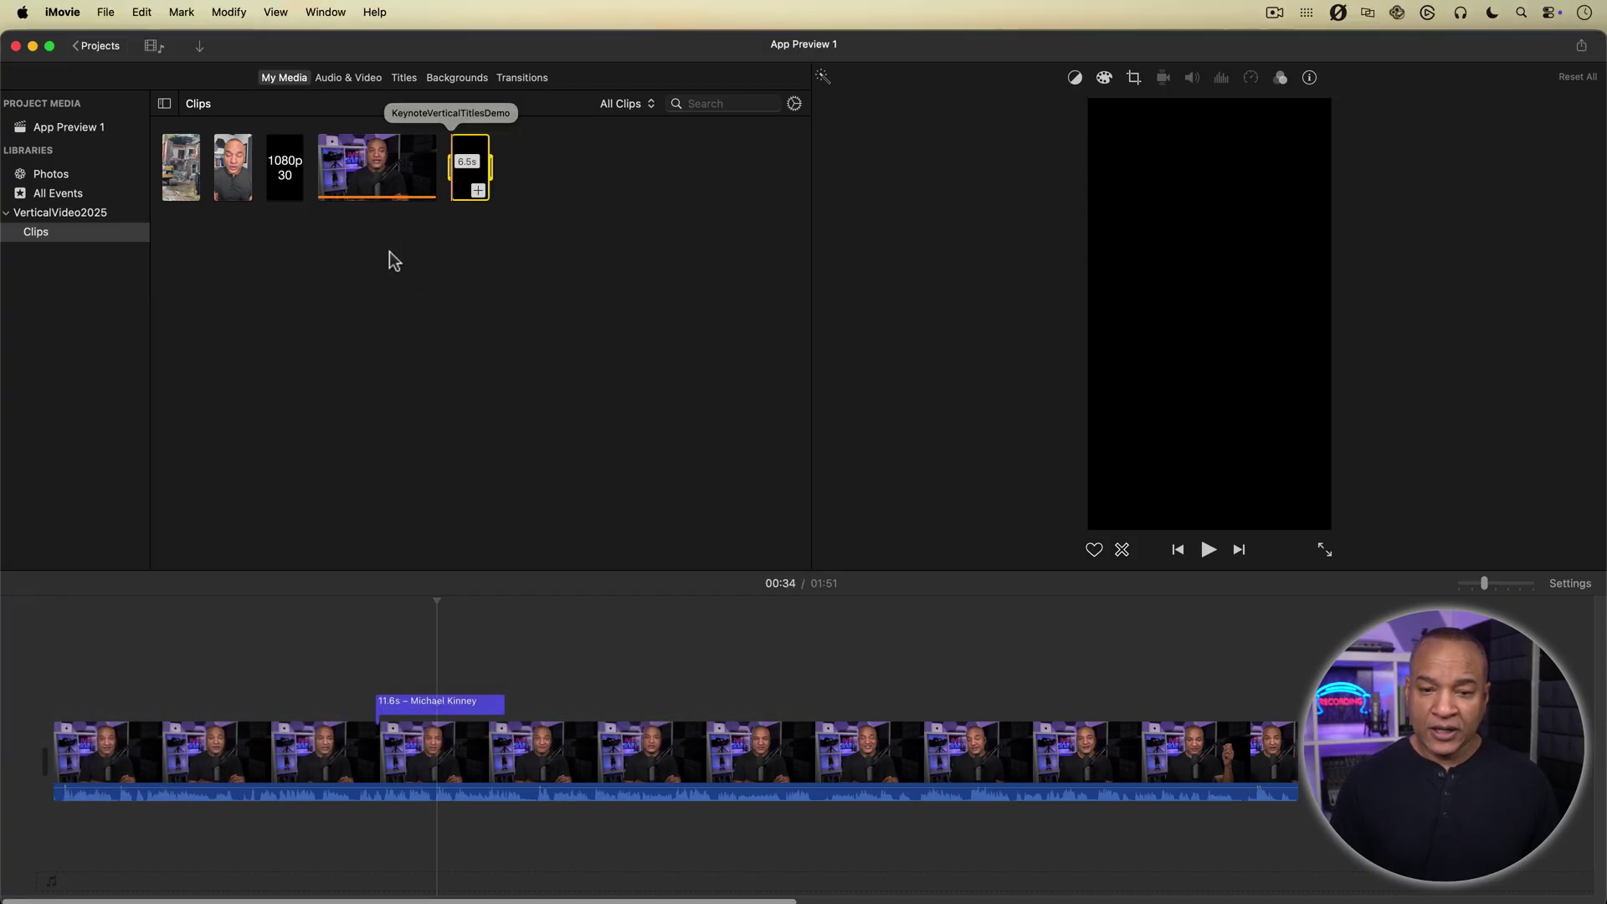
left_click_drag(471, 180, 109, 676)
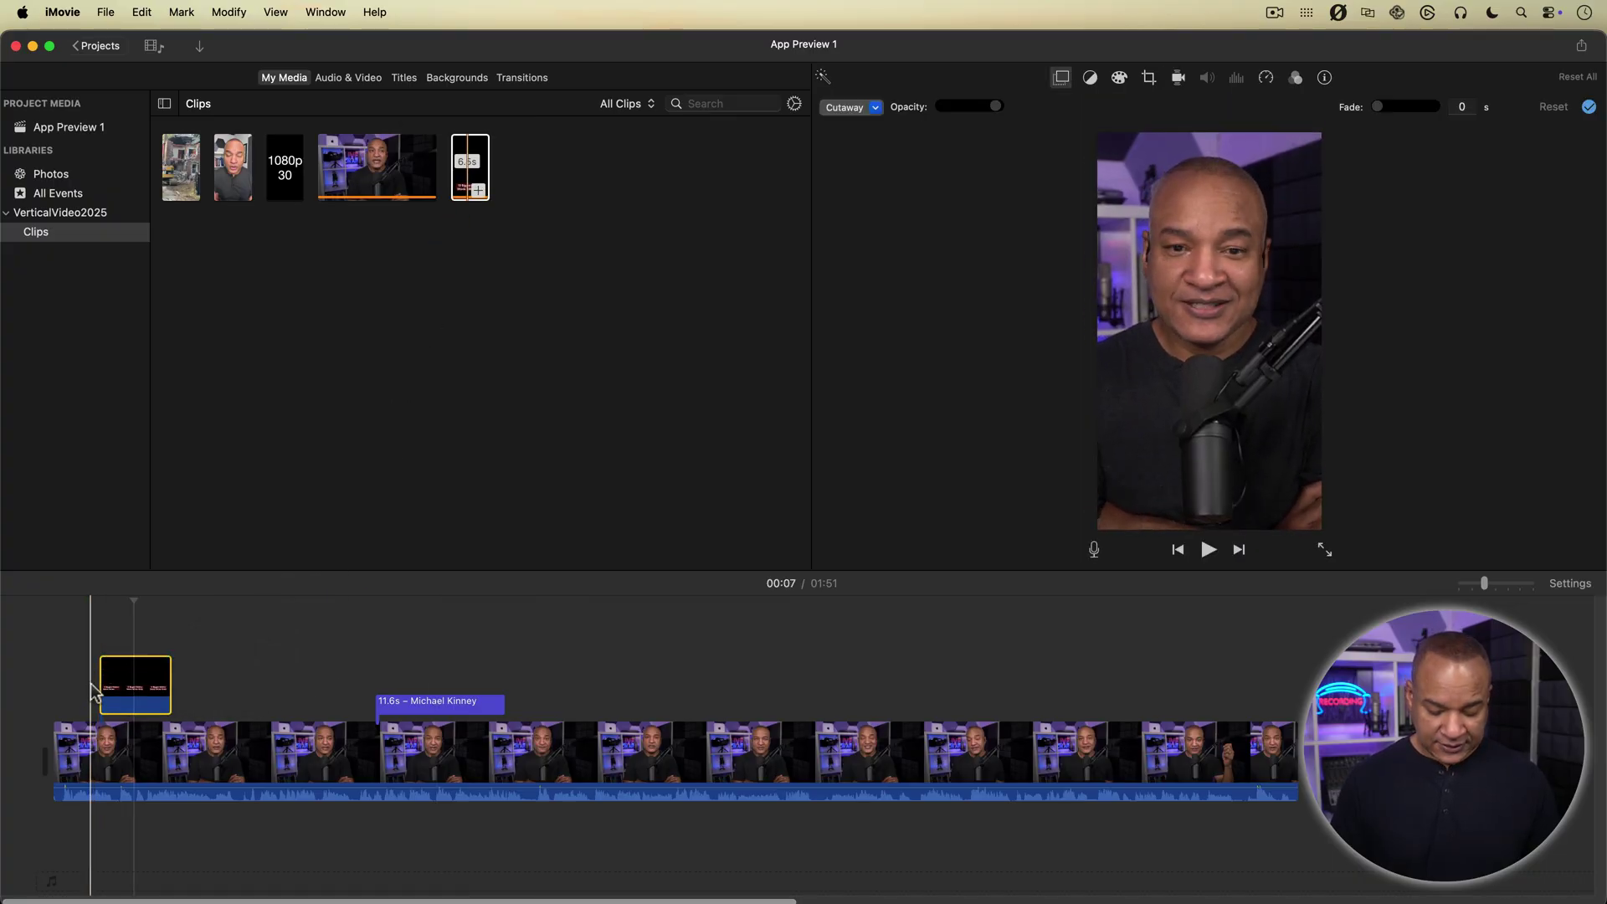
key("space")
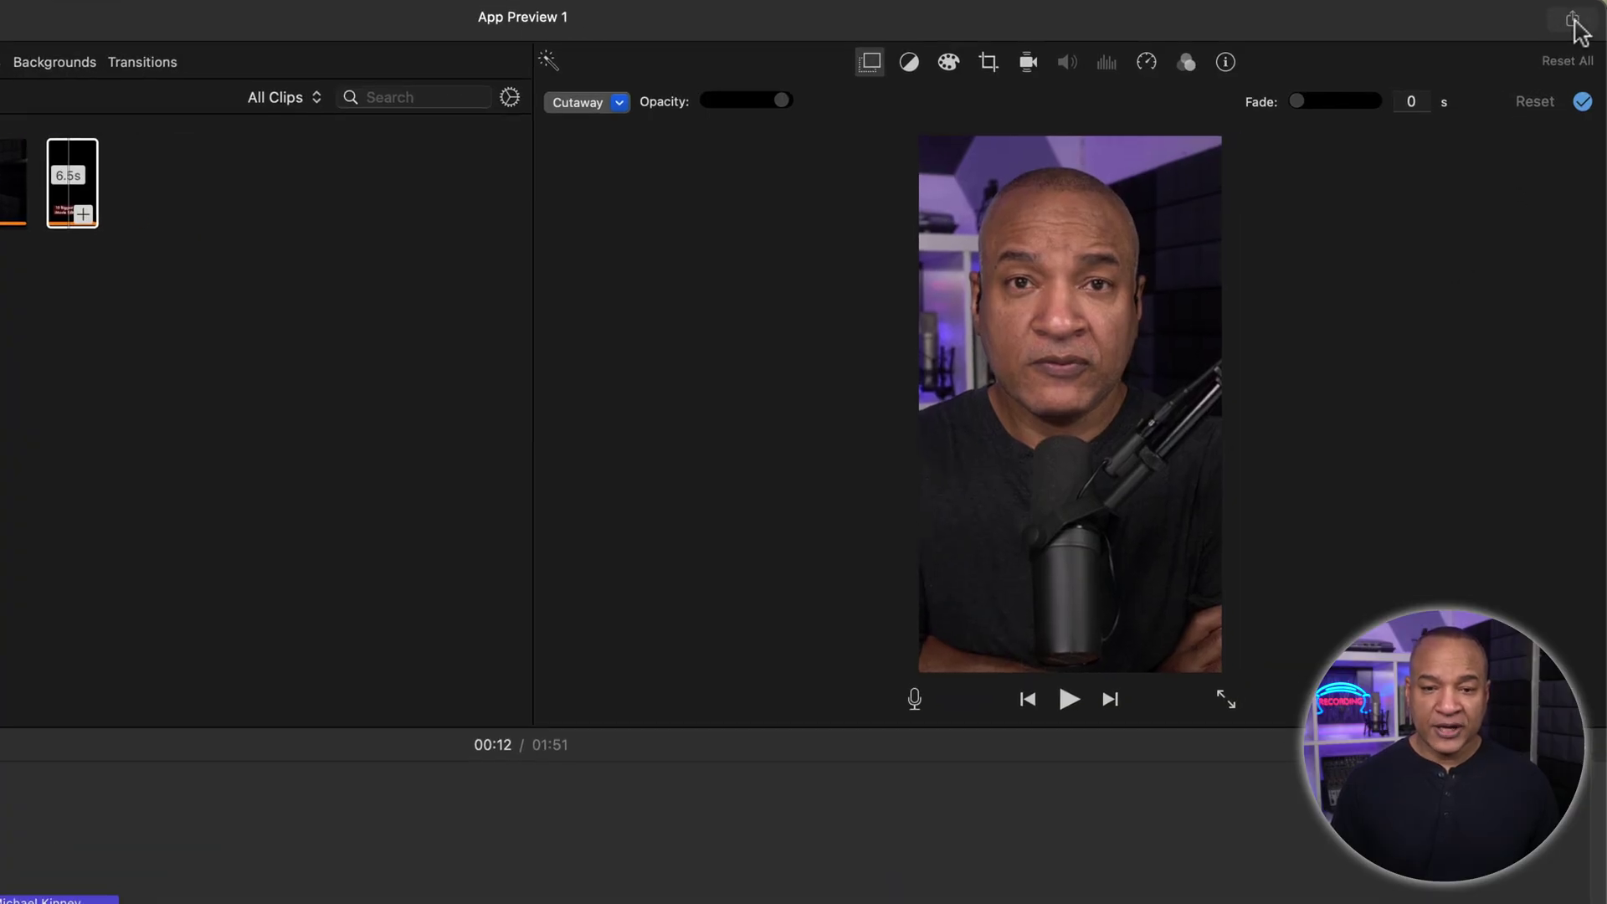
- Share as App Preview named iMovieAppPreviewExport into iMovie Vertical Video 2025, then play the result
left_click(1573, 21)
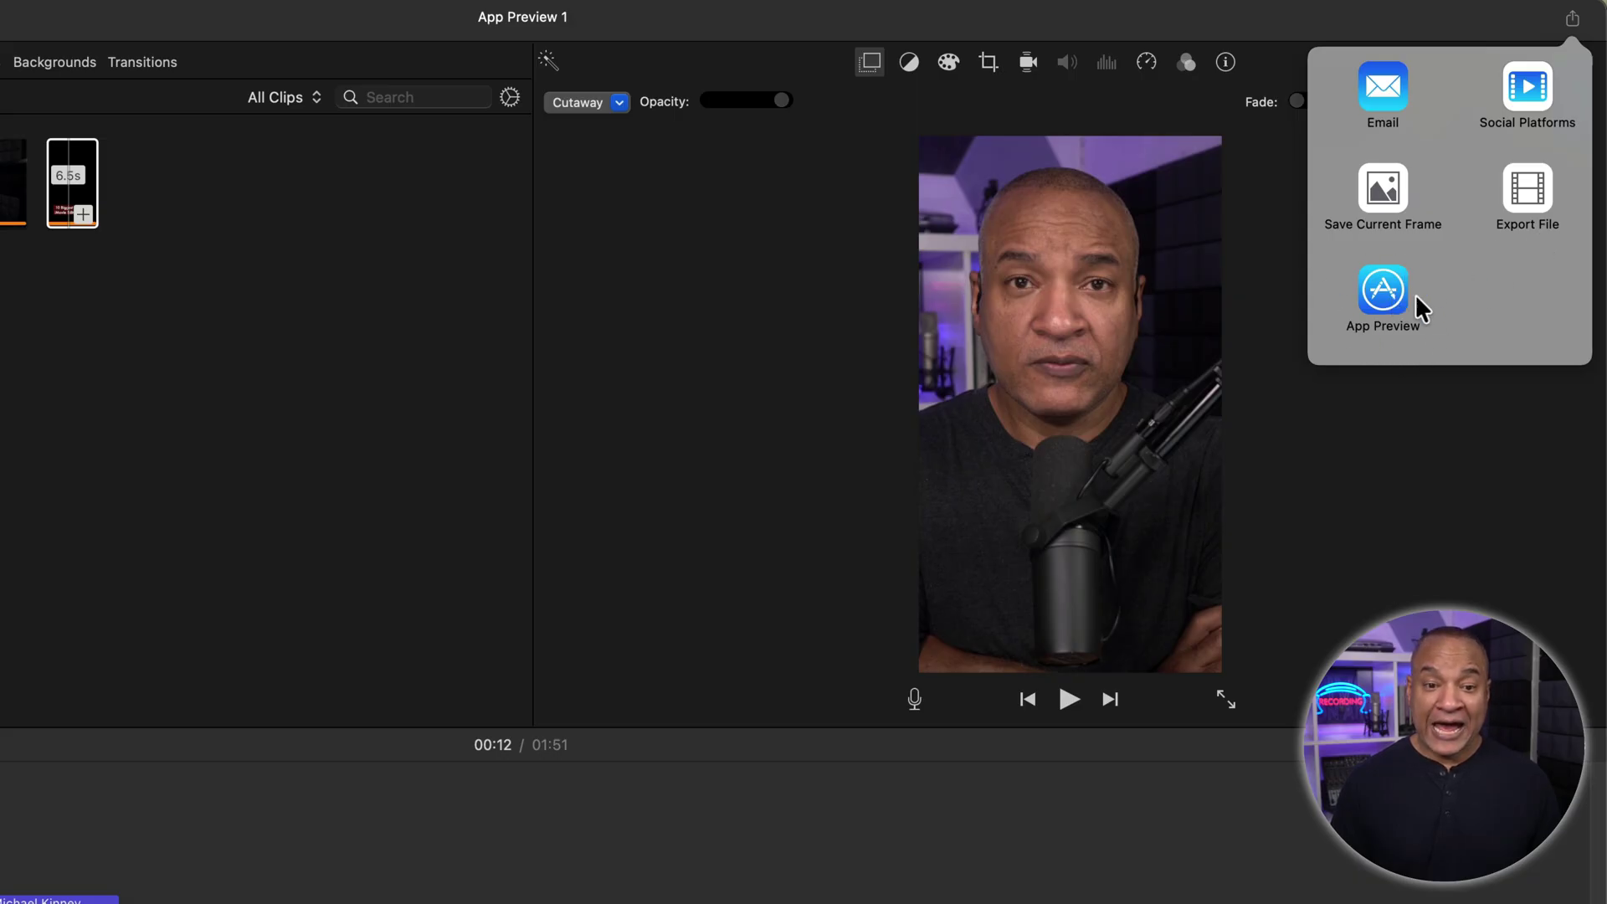
left_click(1377, 293)
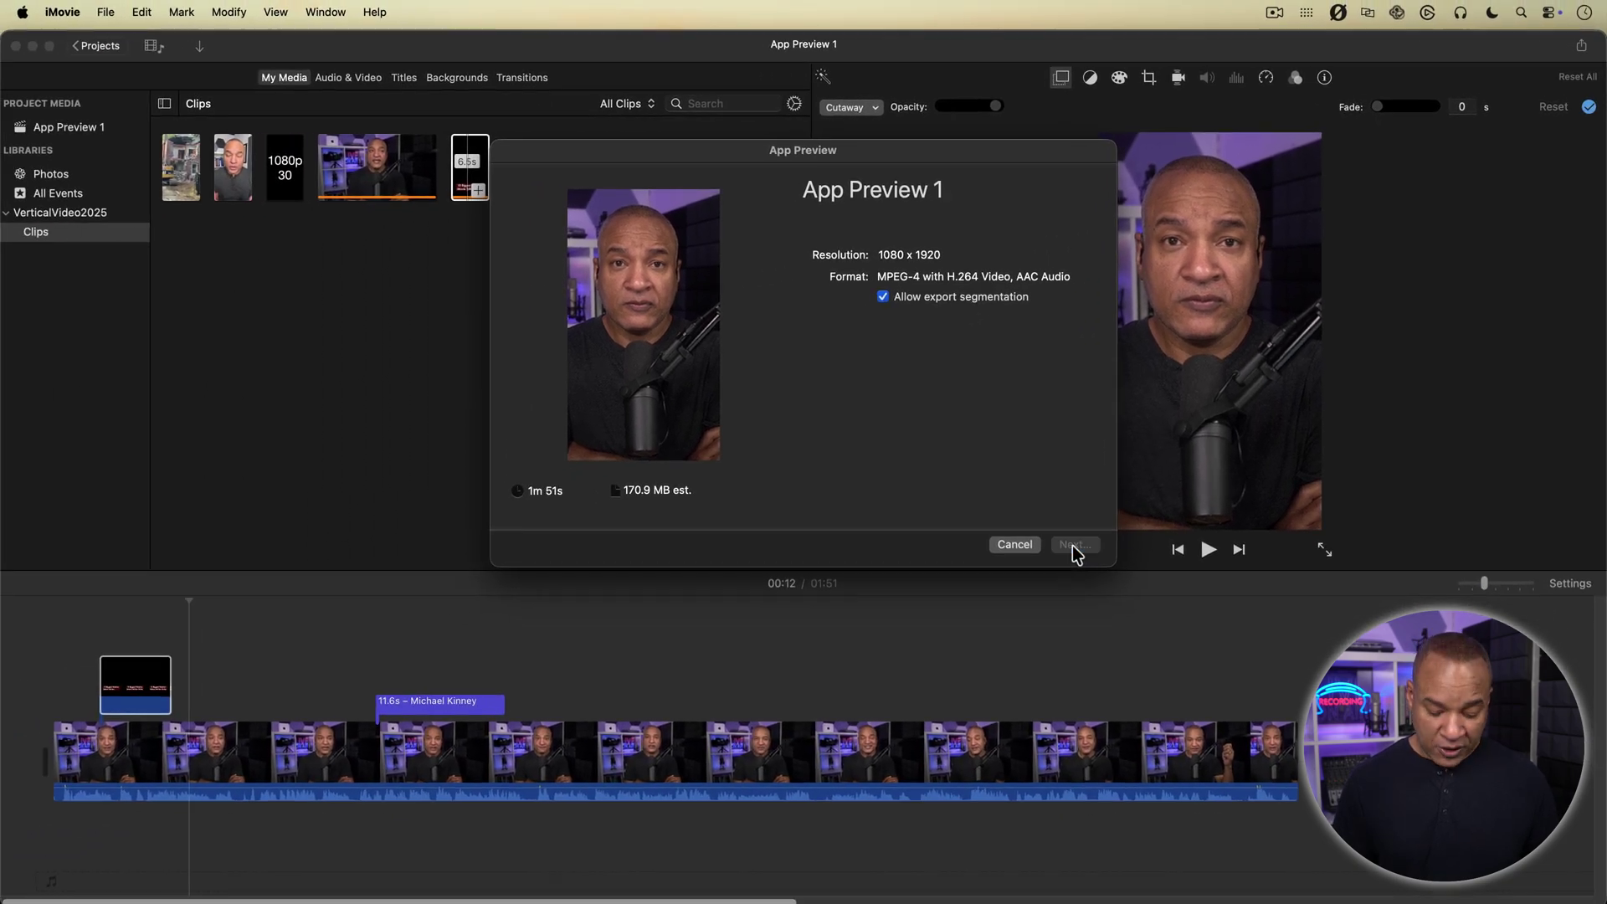
left_click(885, 693)
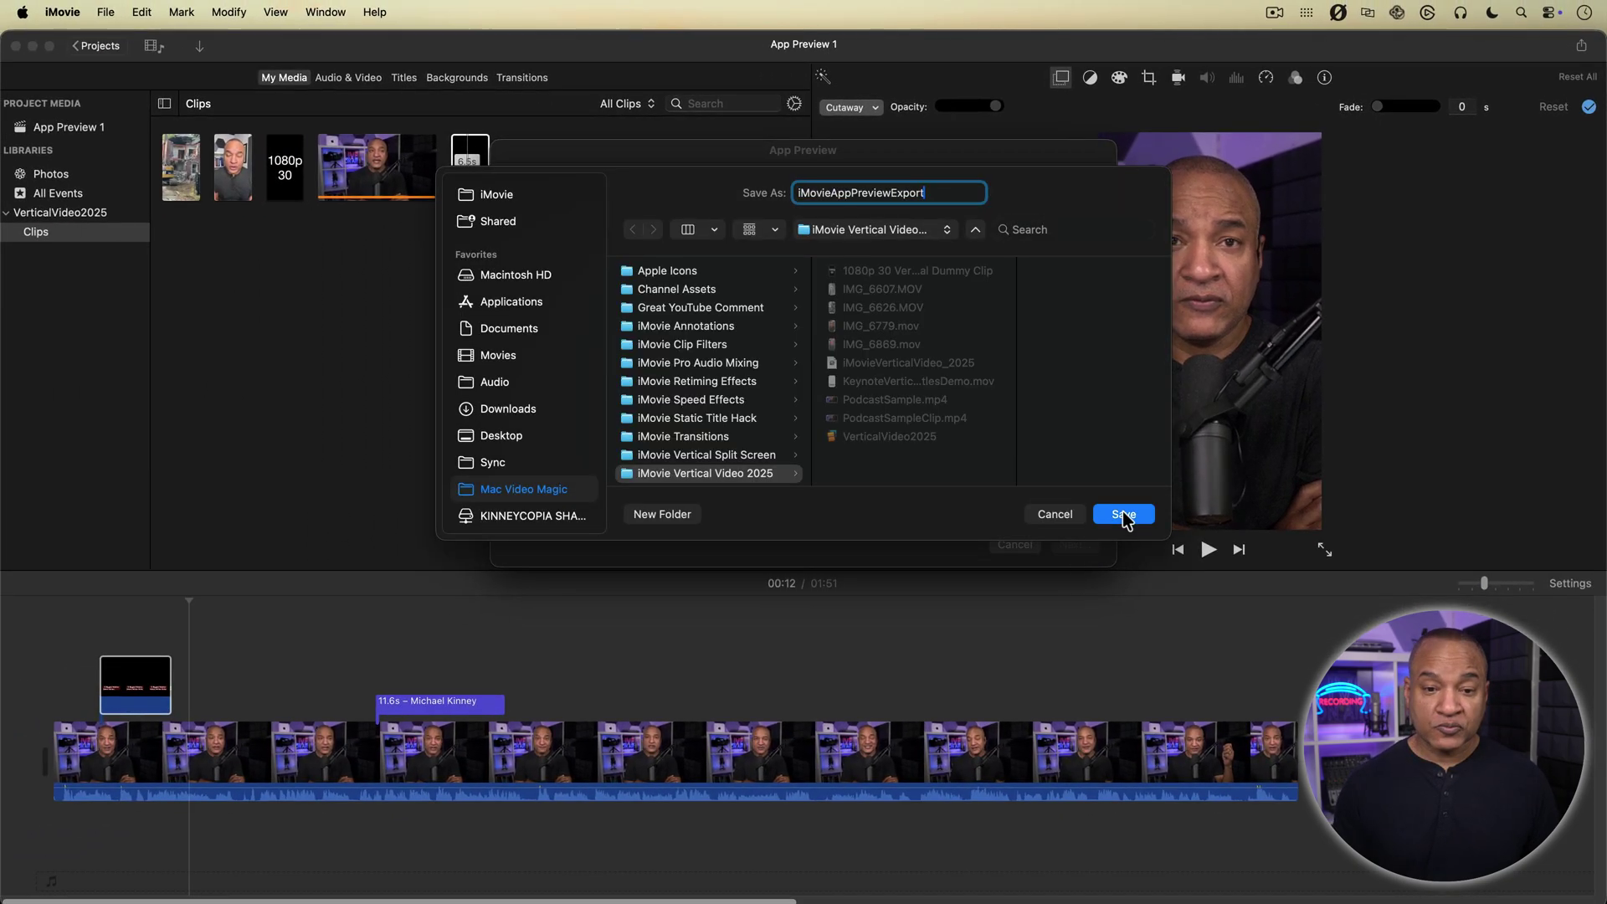
left_click(1123, 512)
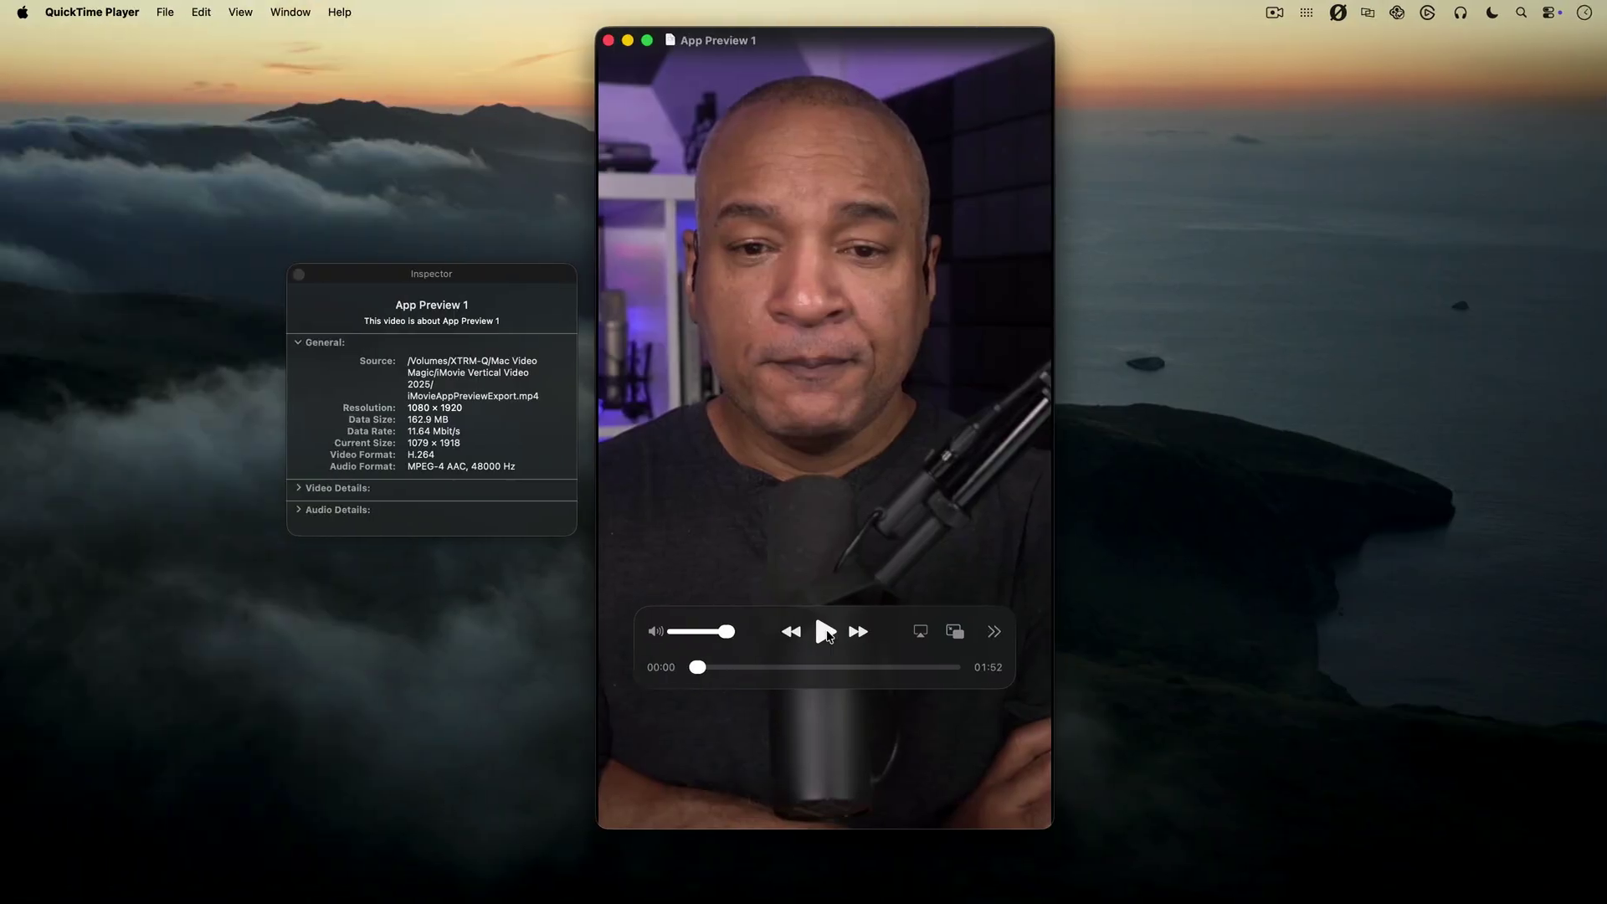
left_click(827, 633)
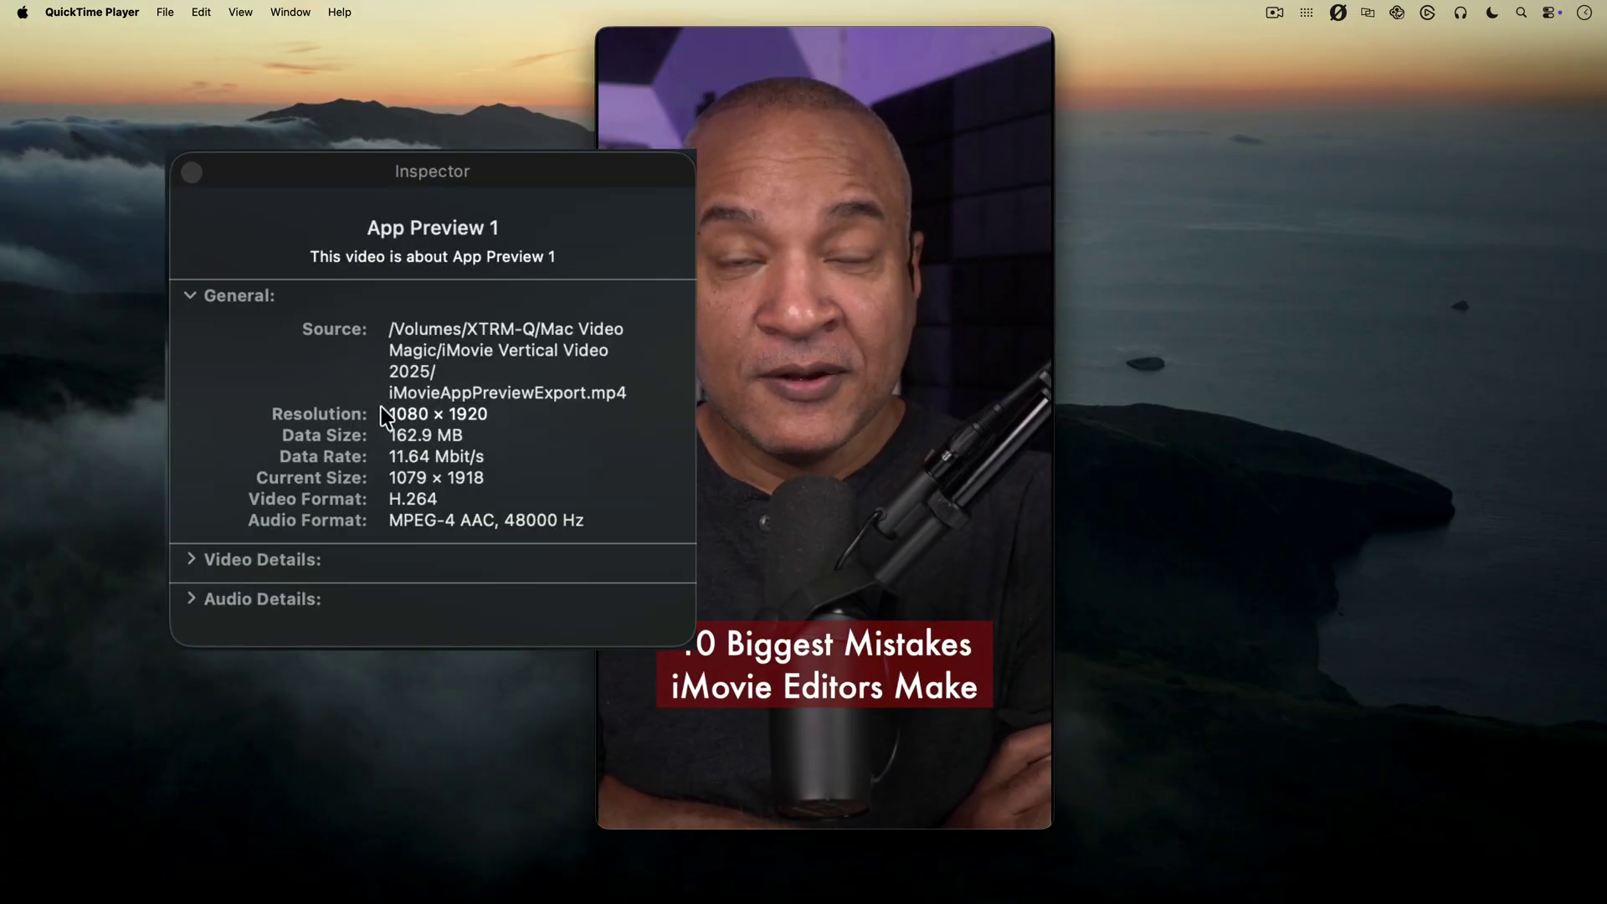
- Check the Inspector's Resolution field for iMovieAppPreviewExport.mp4, highlighting the 1080 × 1920 value
left_click(383, 411)
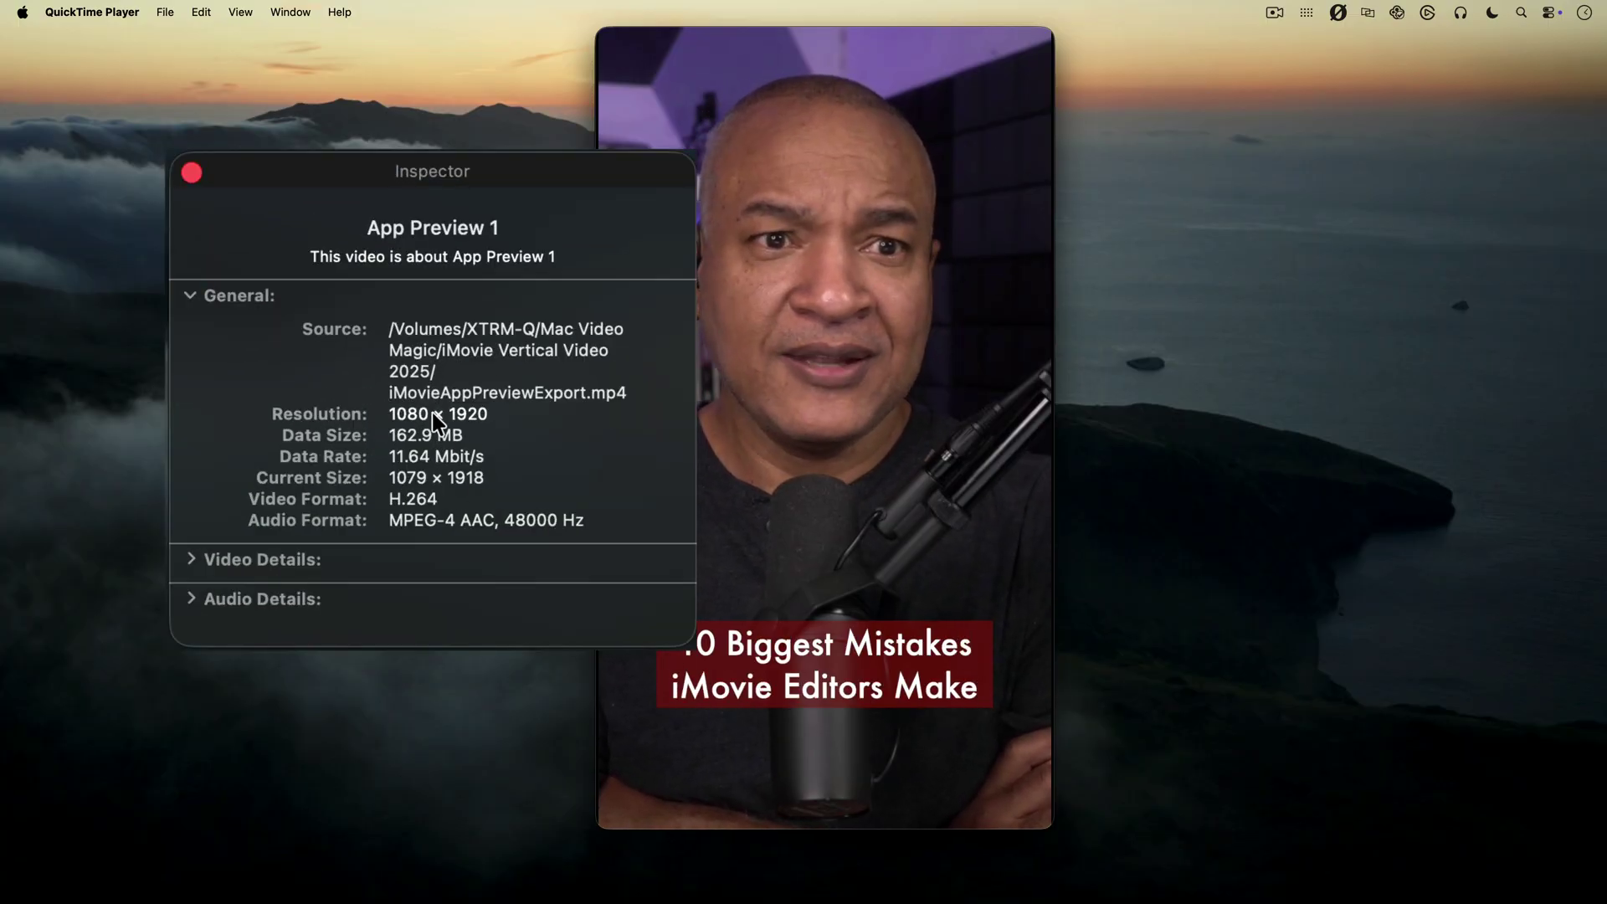
left_click_drag(388, 413, 483, 414)
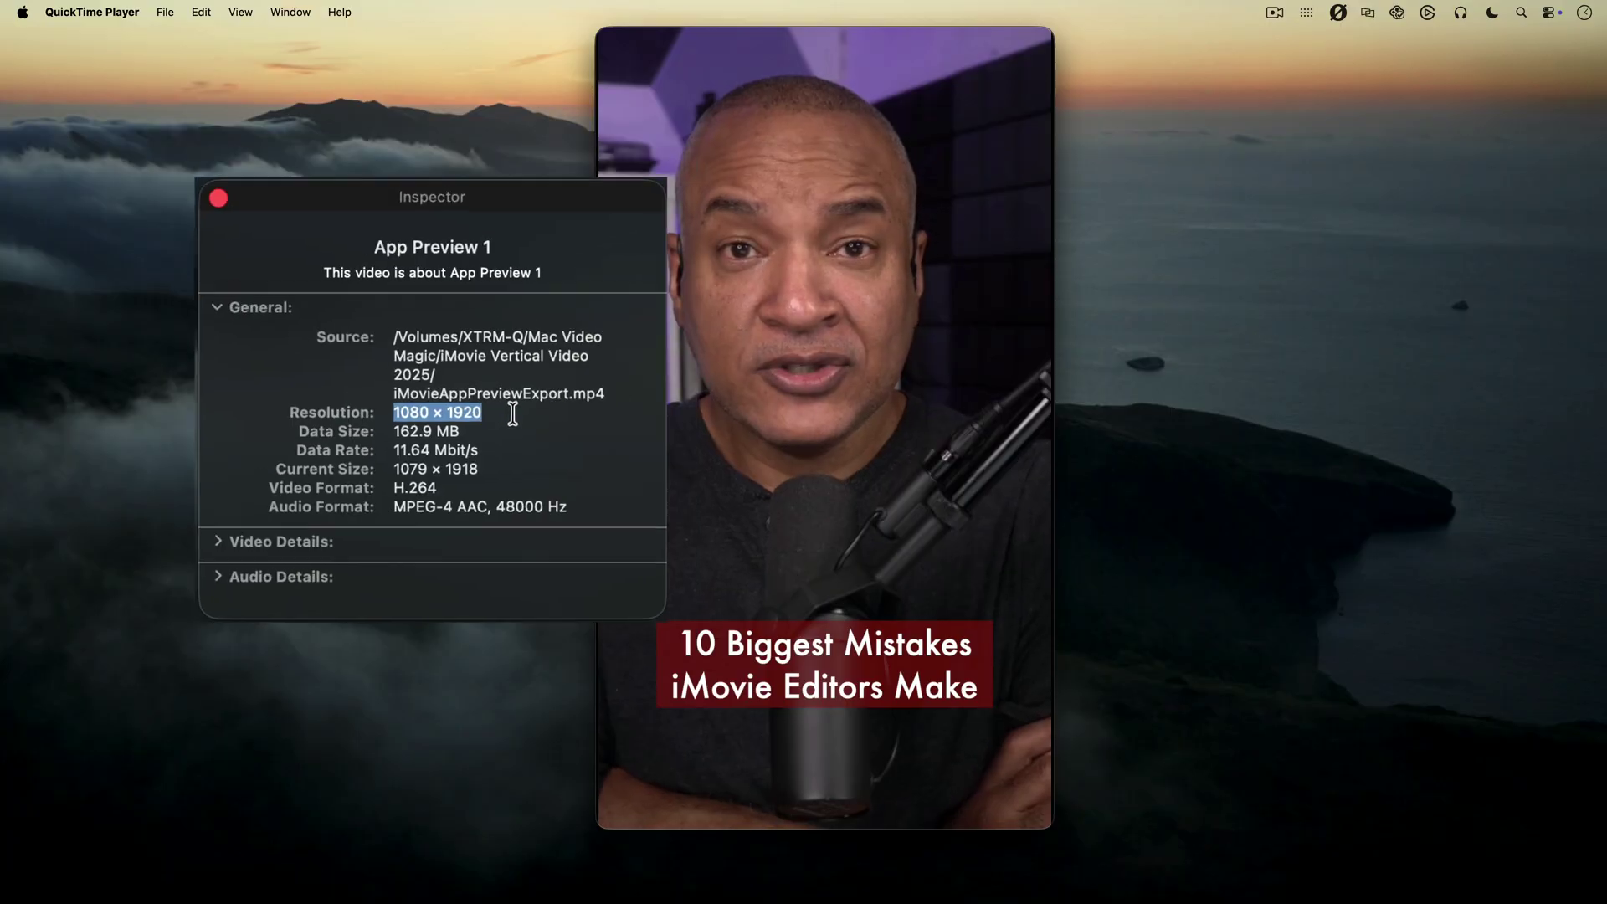